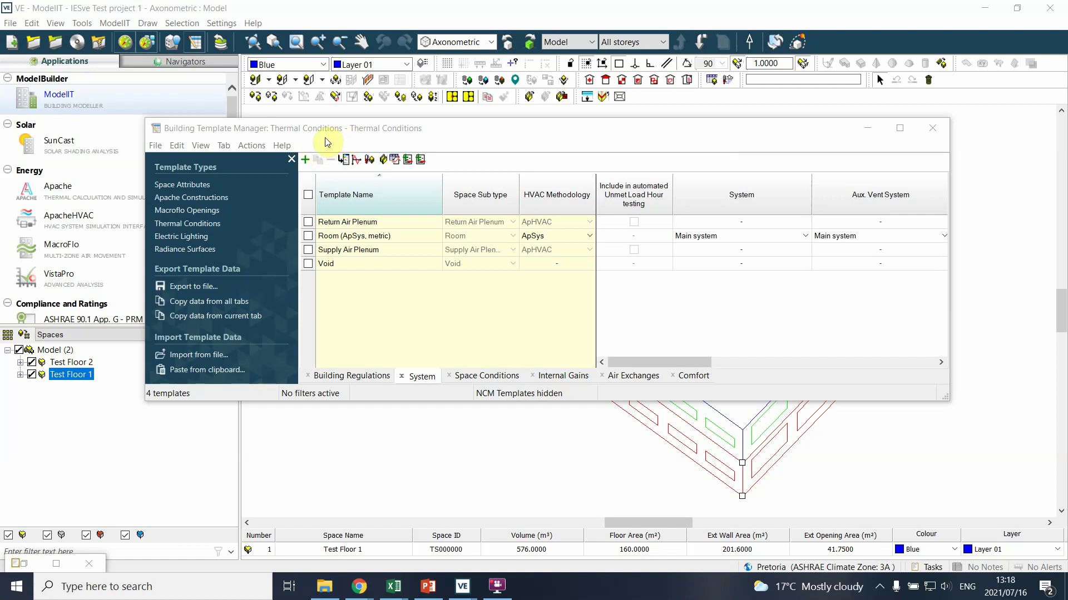
Step: Enlarge the Thermal Conditions Building Template Manager window slightly
{"action": "mouse_move", "coordinate": [343, 118]}
{"action": "left_mouse_down"}
{"action": "mouse_move", "coordinate": [355, 136]}
{"action": "mouse_move", "coordinate": [345, 114]}
{"action": "mouse_move", "coordinate": [345, 123]}
{"action": "left_mouse_up"}
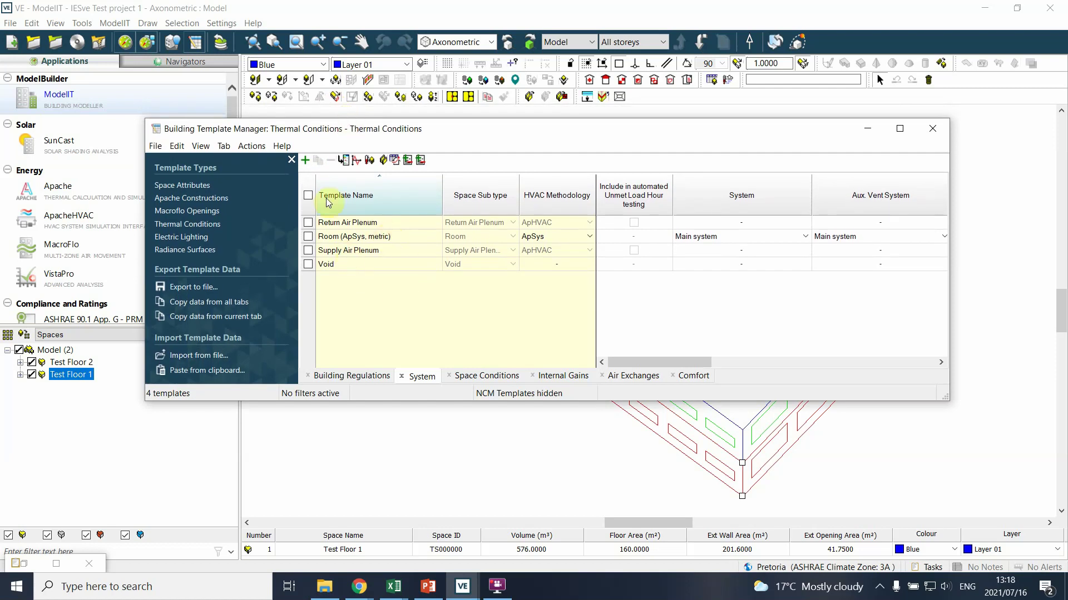
Step: Add a new thermal conditions template and name it 'Office 1'
{"action": "left_click", "coordinate": [306, 165]}
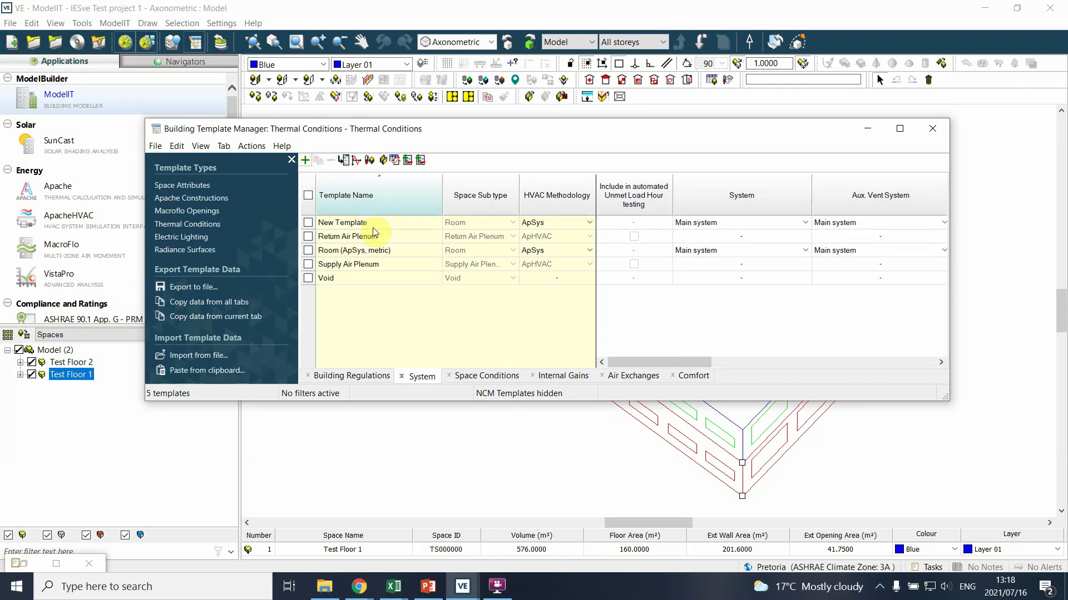
{"action": "double_click", "coordinate": [359, 223]}
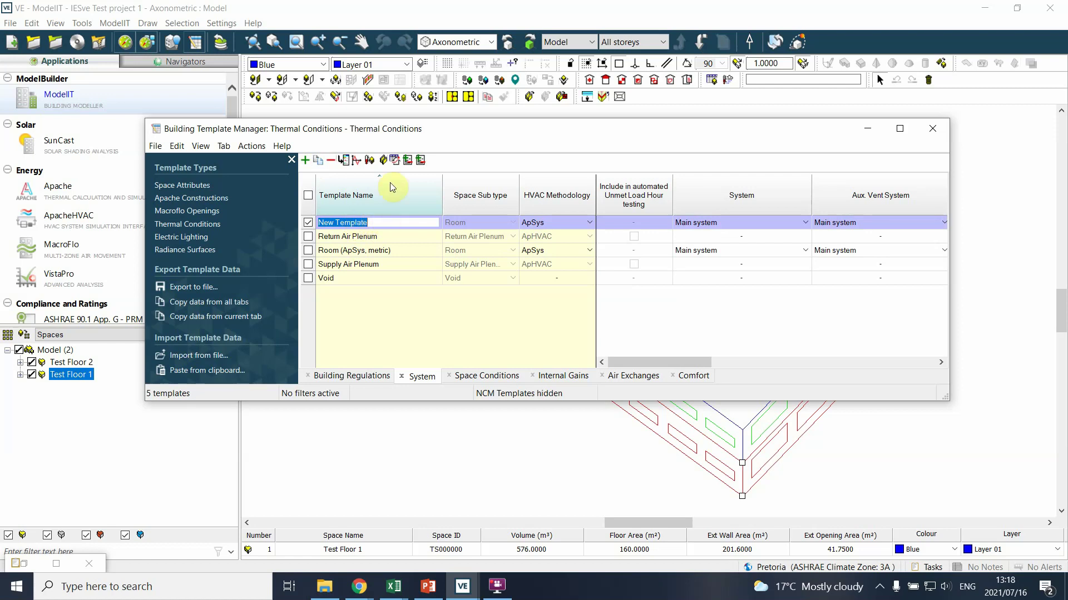
{"action": "type", "text": "Office 1"}
{"action": "left_click", "coordinate": [362, 319]}
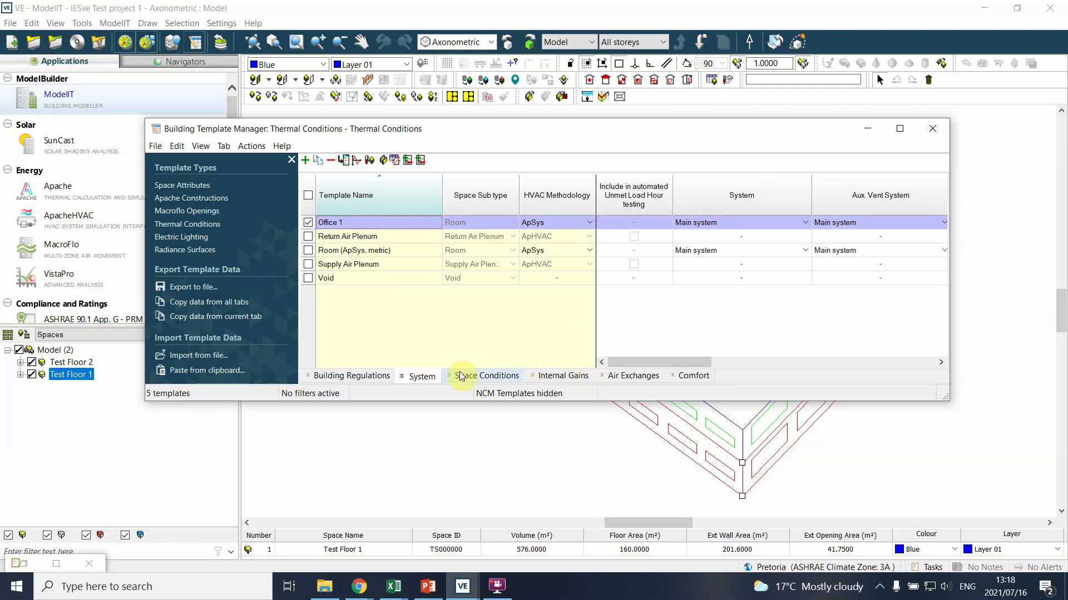
{"action": "left_click", "coordinate": [342, 377]}
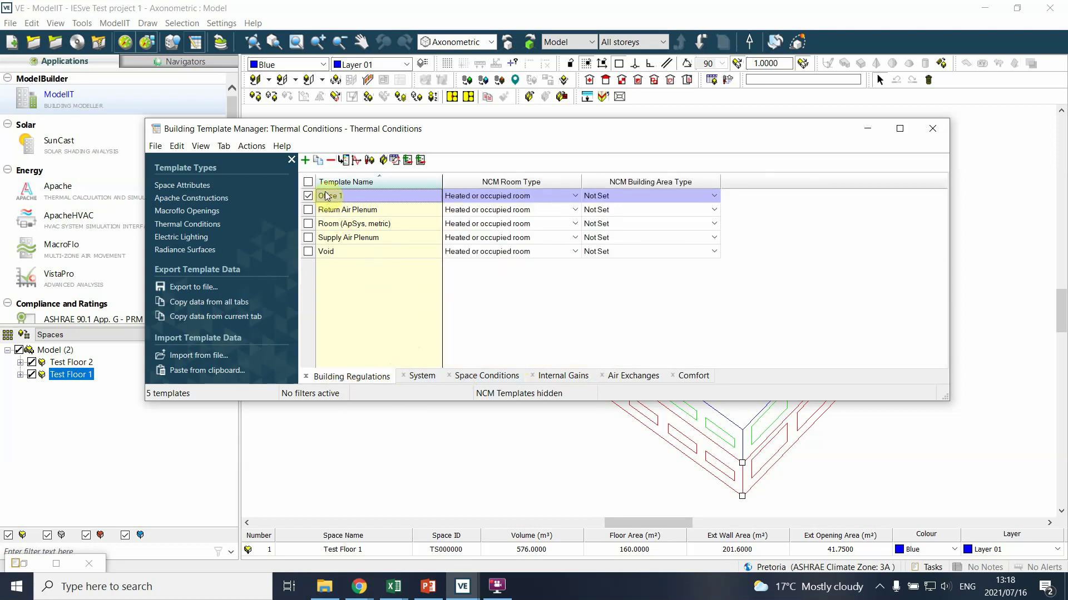
{"action": "left_click", "coordinate": [420, 377]}
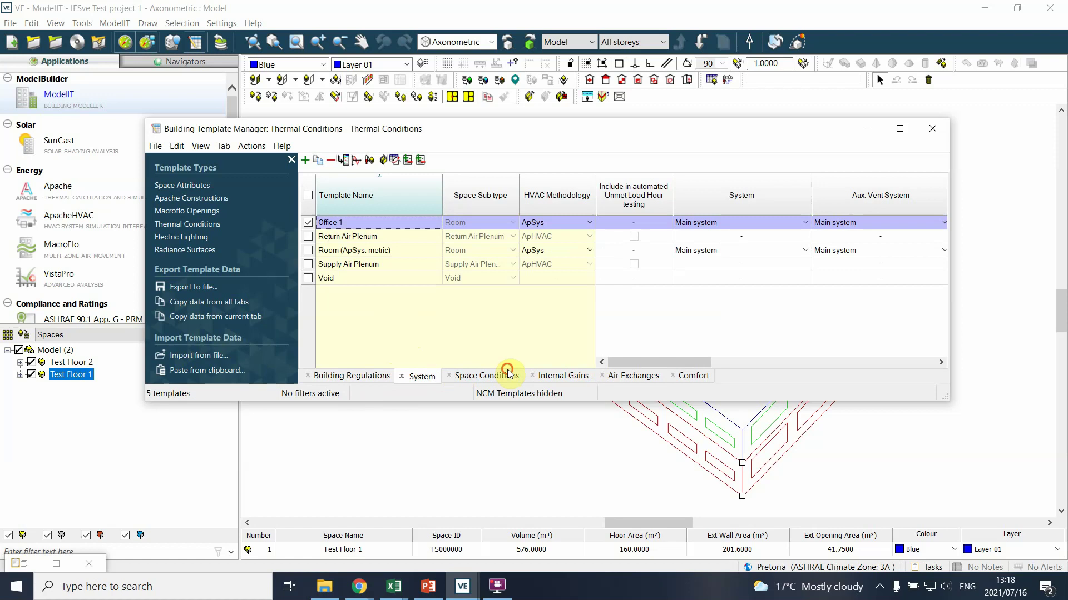
{"action": "left_click", "coordinate": [503, 373]}
{"action": "left_click", "coordinate": [551, 378]}
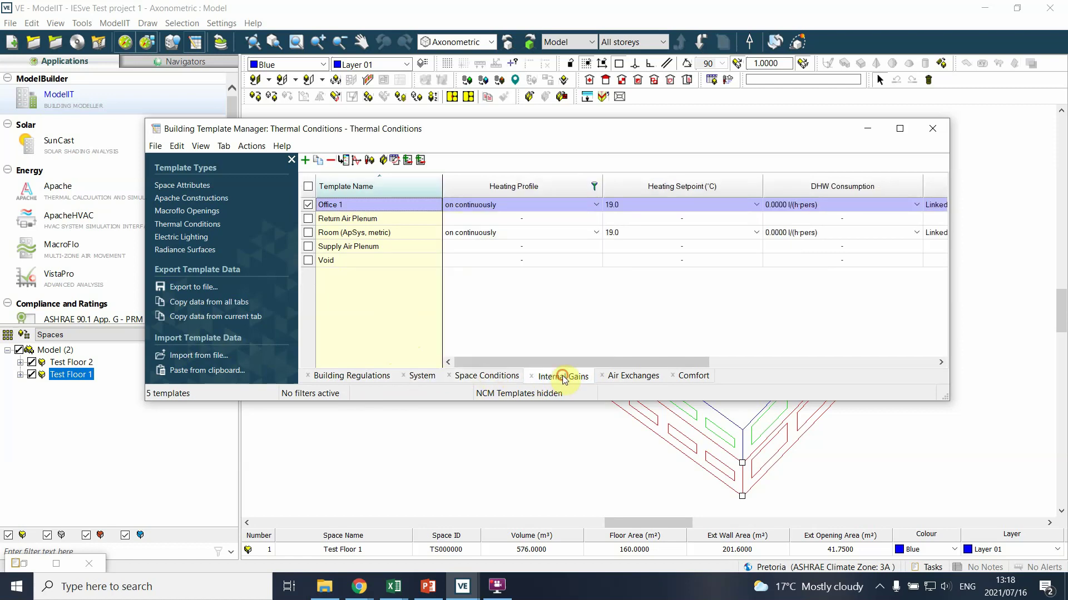
{"action": "left_click", "coordinate": [627, 376]}
{"action": "left_click", "coordinate": [702, 379]}
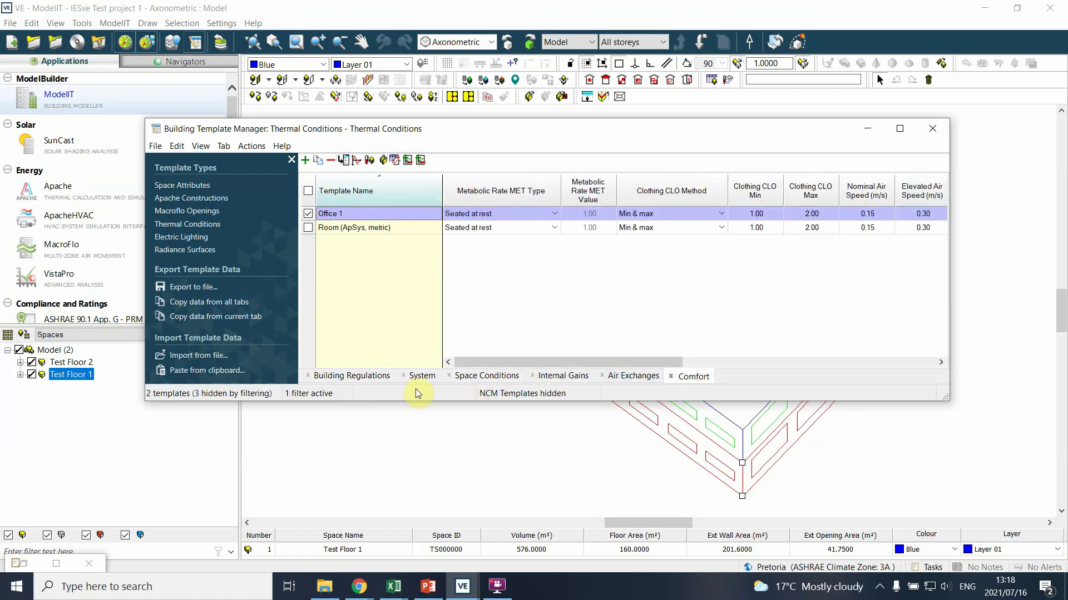
{"action": "left_click", "coordinate": [359, 378]}
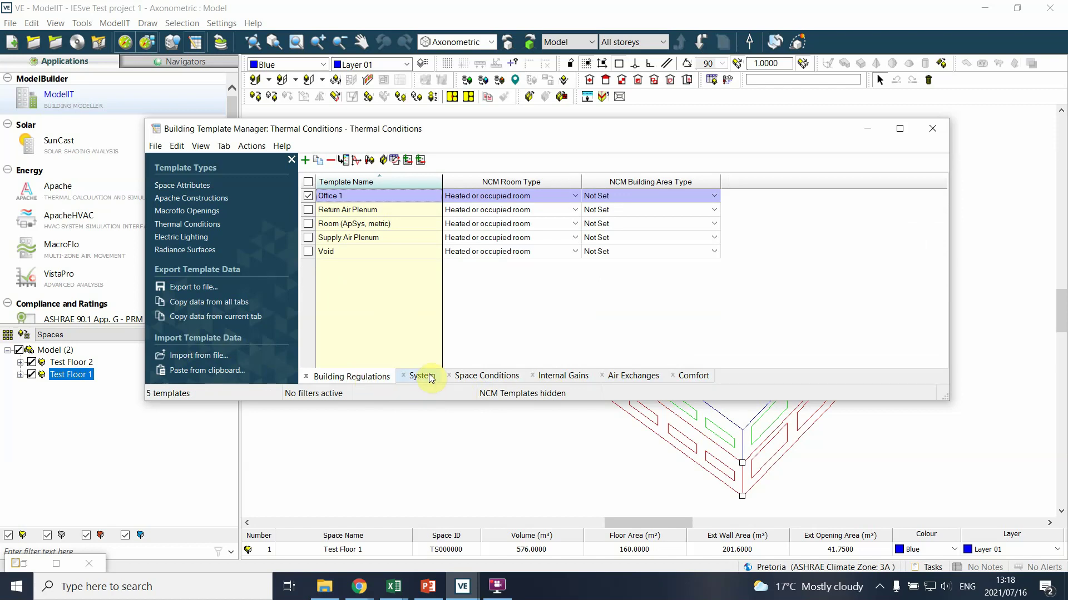
{"action": "left_click", "coordinate": [714, 196]}
{"action": "scroll", "coordinate": [715, 291], "scroll_direction": "down", "scroll_amount": 8}
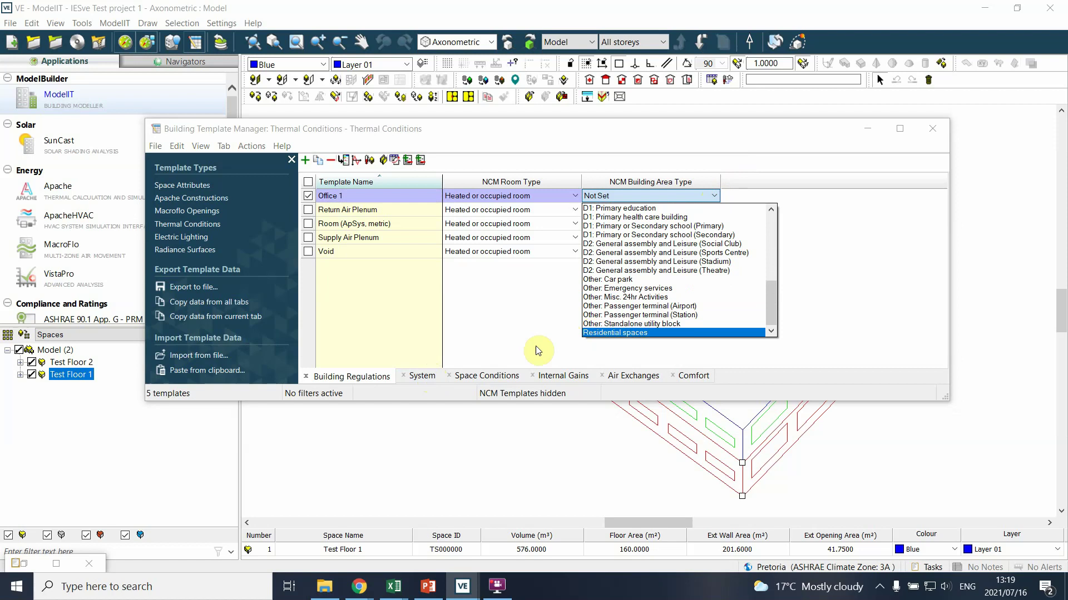
{"action": "left_click", "coordinate": [474, 349]}
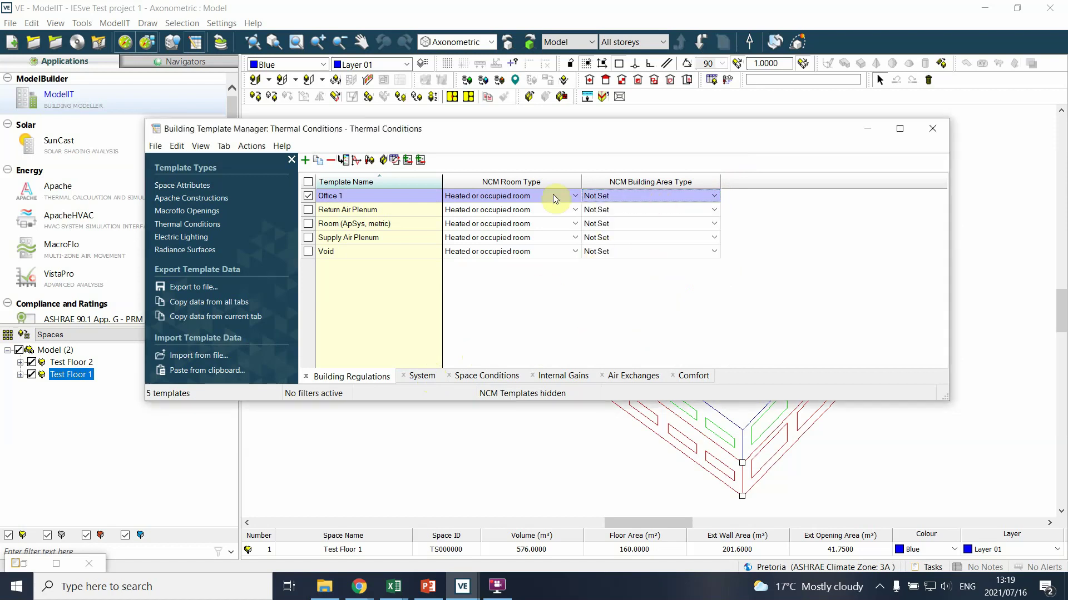
{"action": "left_click", "coordinate": [426, 376]}
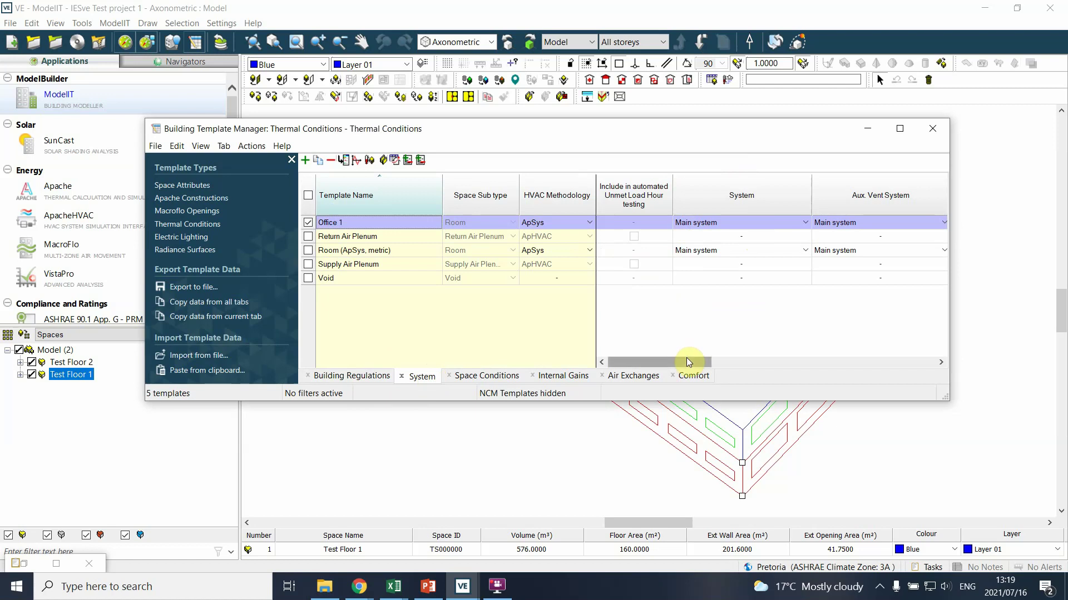
{"action": "mouse_move", "coordinate": [687, 358]}
{"action": "left_mouse_down"}
{"action": "mouse_move", "coordinate": [873, 356]}
{"action": "mouse_move", "coordinate": [681, 366]}
{"action": "left_mouse_up"}
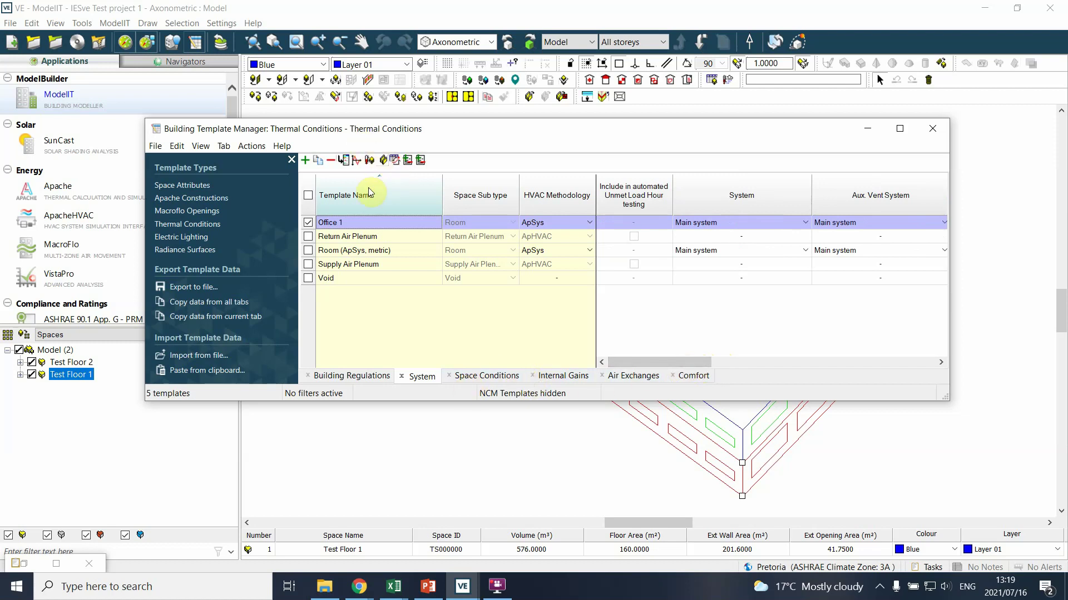
Step: Review Office 1's Space Conditions, Internal Gains, Air Exchanges and Comfort settings across the grid columns
{"action": "left_click", "coordinate": [502, 377]}
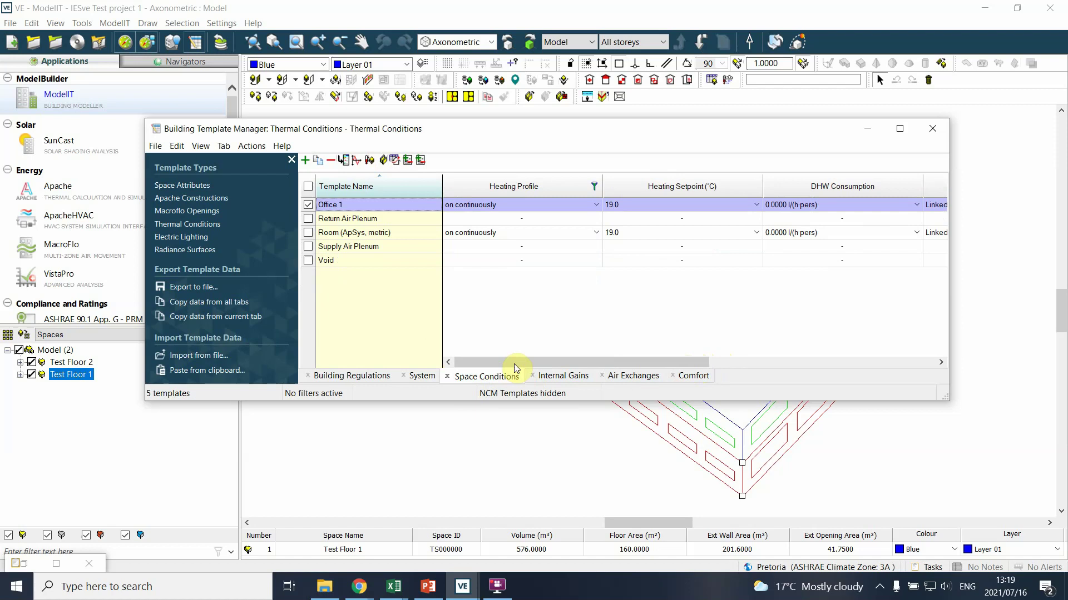
{"action": "left_click_drag", "start_coordinate": [524, 359], "coordinate": [507, 374]}
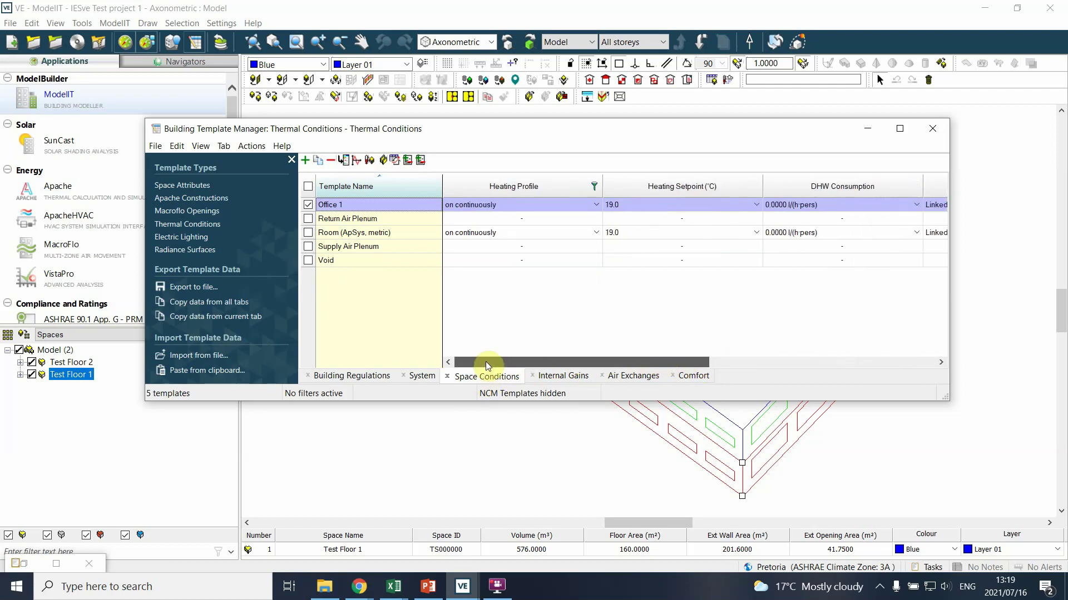
{"action": "left_click", "coordinate": [569, 376]}
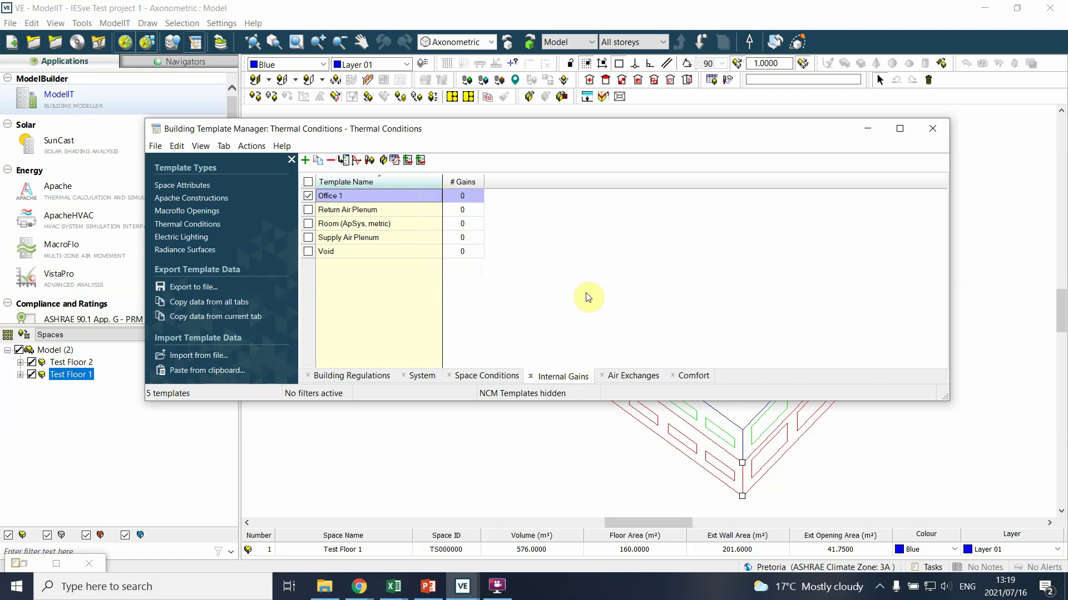
{"action": "left_click", "coordinate": [633, 377]}
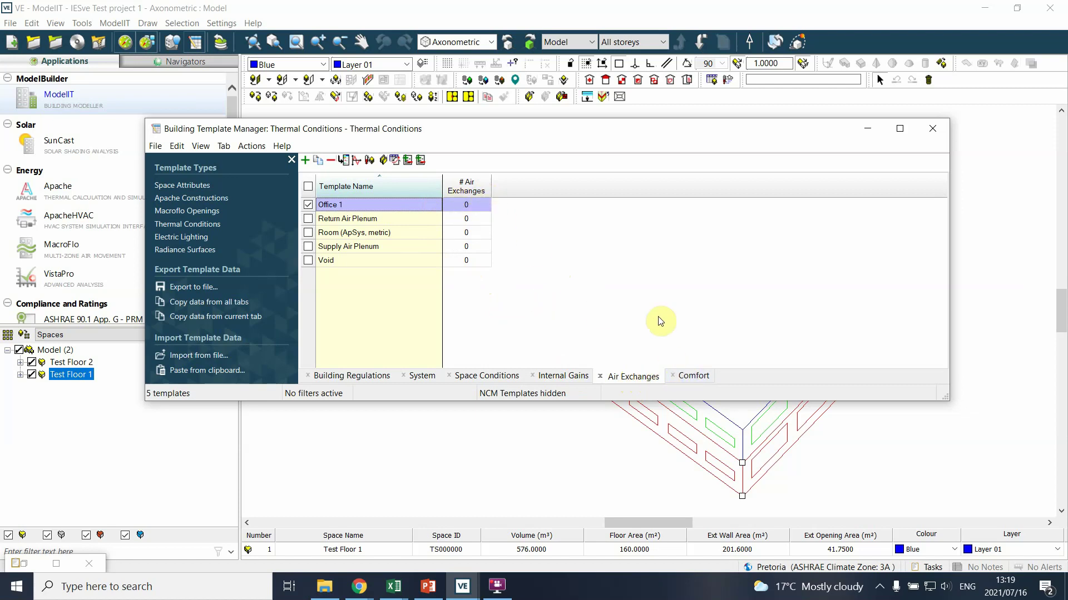
{"action": "left_click", "coordinate": [692, 376]}
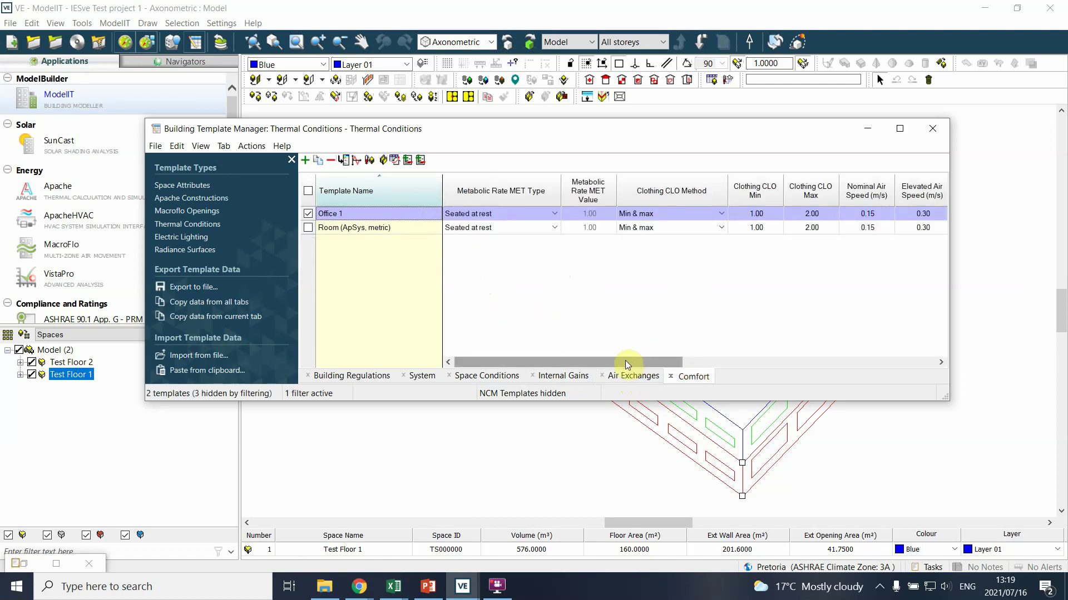
{"action": "left_click_drag", "start_coordinate": [623, 362], "coordinate": [907, 365]}
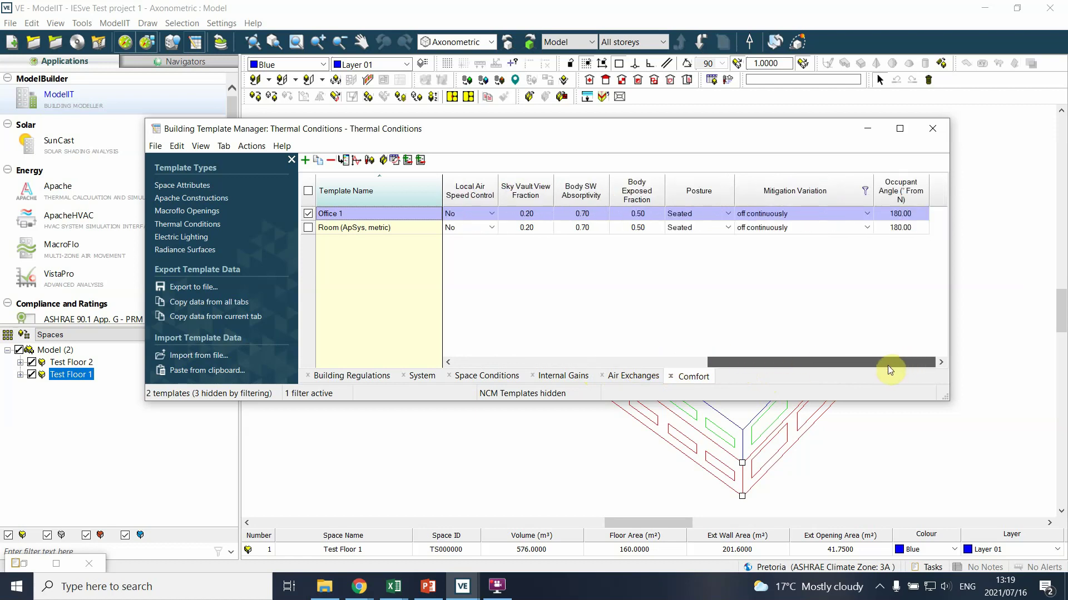
{"action": "left_click_drag", "start_coordinate": [880, 366], "coordinate": [365, 359]}
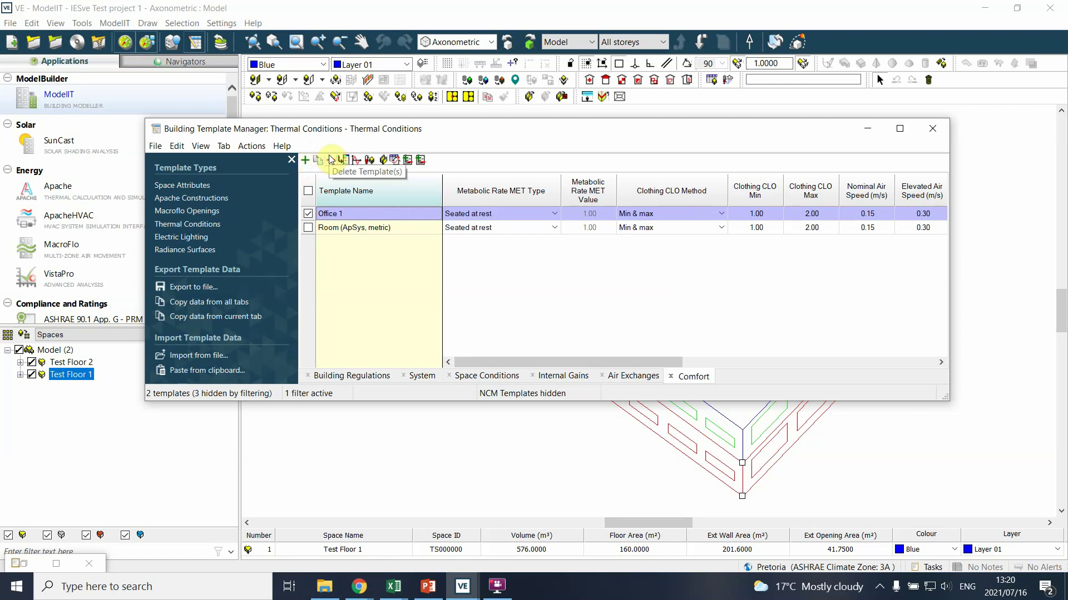
Step: Open the APpro Profiles Database from the Template Manager toolbar
{"action": "left_click", "coordinate": [358, 162]}
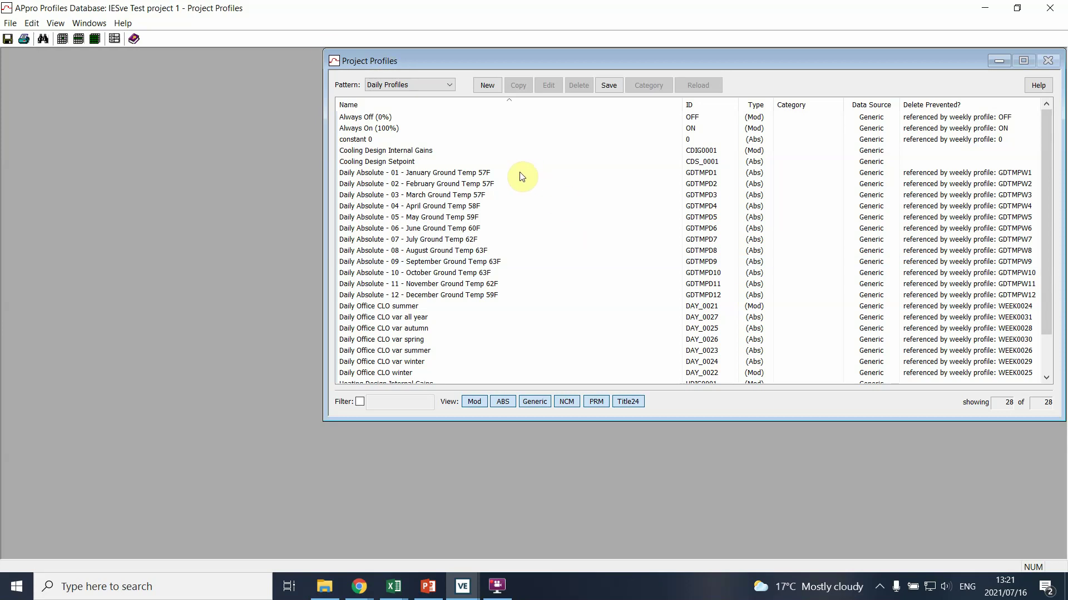
Step: Keep Daily Profiles as the pattern and scroll through the daily profile list
{"action": "left_click", "coordinate": [449, 84]}
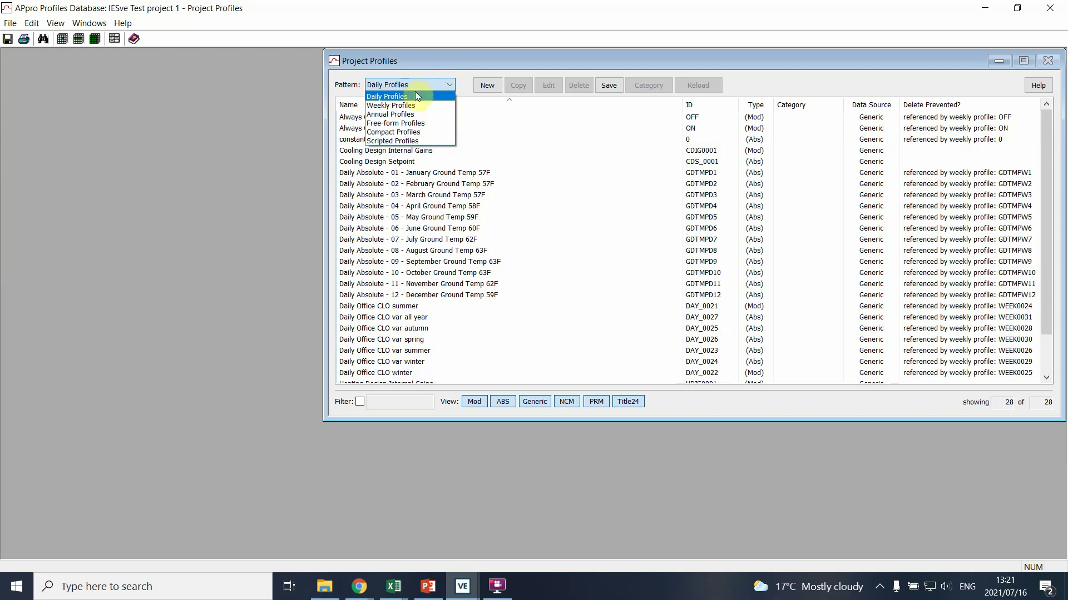
{"action": "left_click", "coordinate": [432, 67]}
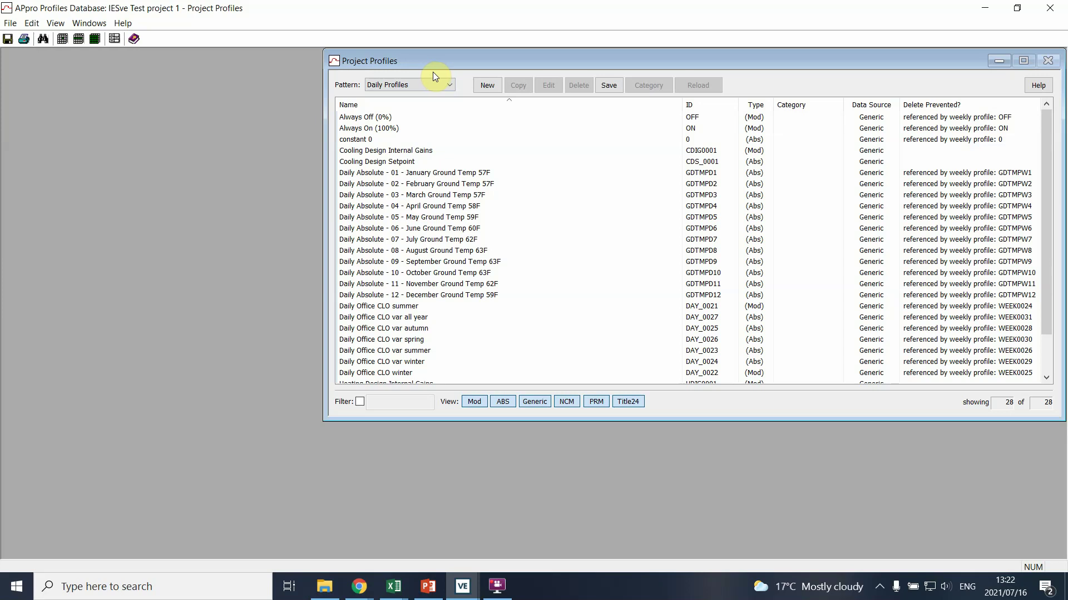
{"action": "scroll", "coordinate": [461, 219], "scroll_direction": "down", "scroll_amount": 2}
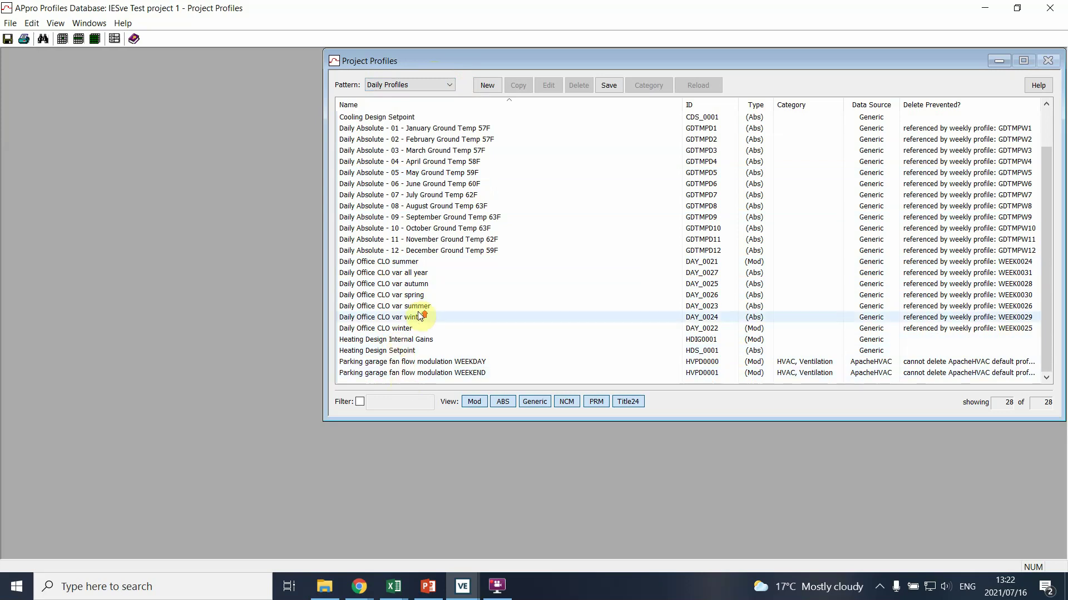
{"action": "scroll", "coordinate": [414, 325], "scroll_direction": "up", "scroll_amount": 2}
{"action": "scroll", "coordinate": [427, 204], "scroll_direction": "down", "scroll_amount": 2}
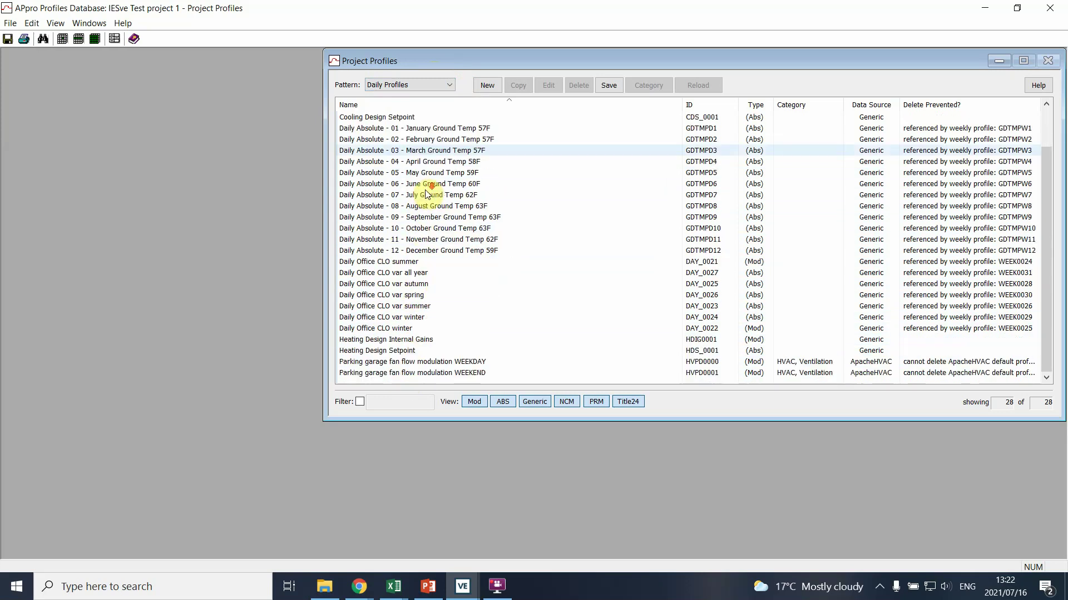
{"action": "scroll", "coordinate": [417, 192], "scroll_direction": "up", "scroll_amount": 2}
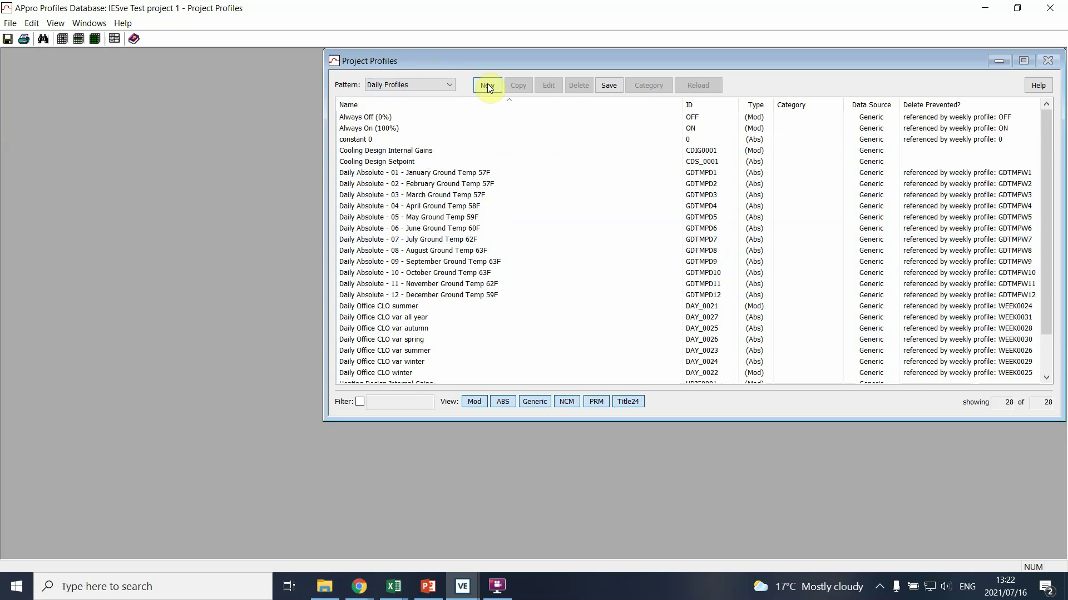
Step: Create a new daily profile and name it 'Office occupancy'
{"action": "left_click", "coordinate": [487, 85]}
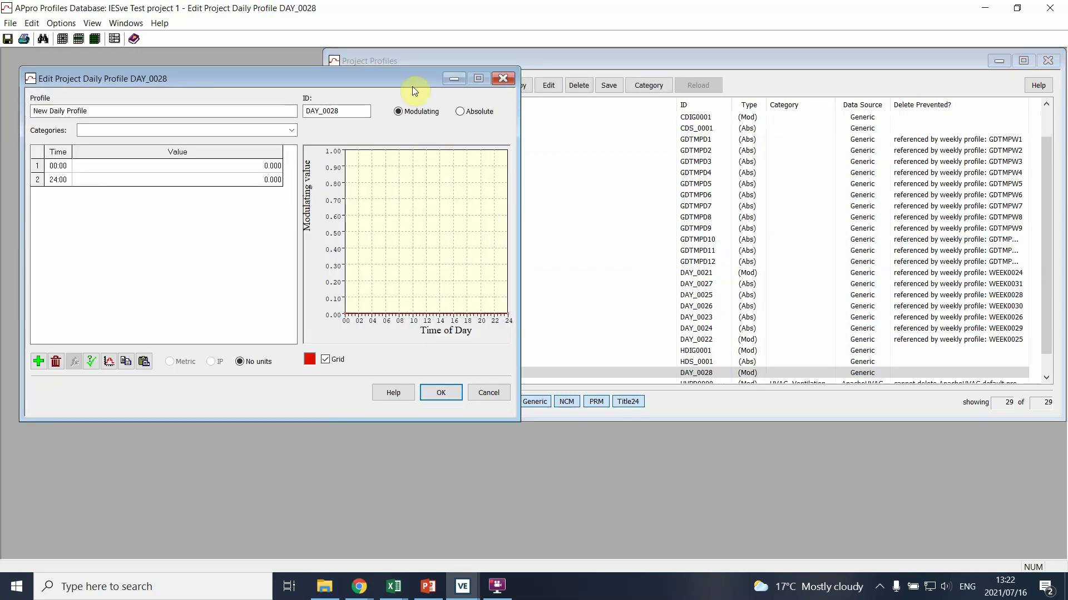
{"action": "left_click_drag", "start_coordinate": [345, 74], "coordinate": [416, 96]}
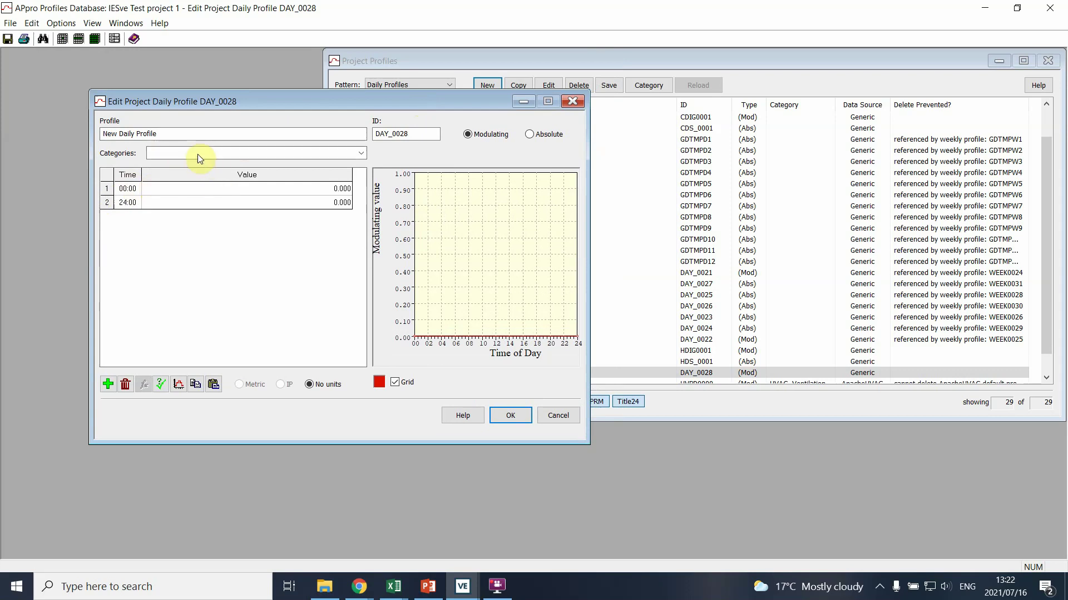
{"action": "left_click_drag", "start_coordinate": [179, 136], "coordinate": [56, 126]}
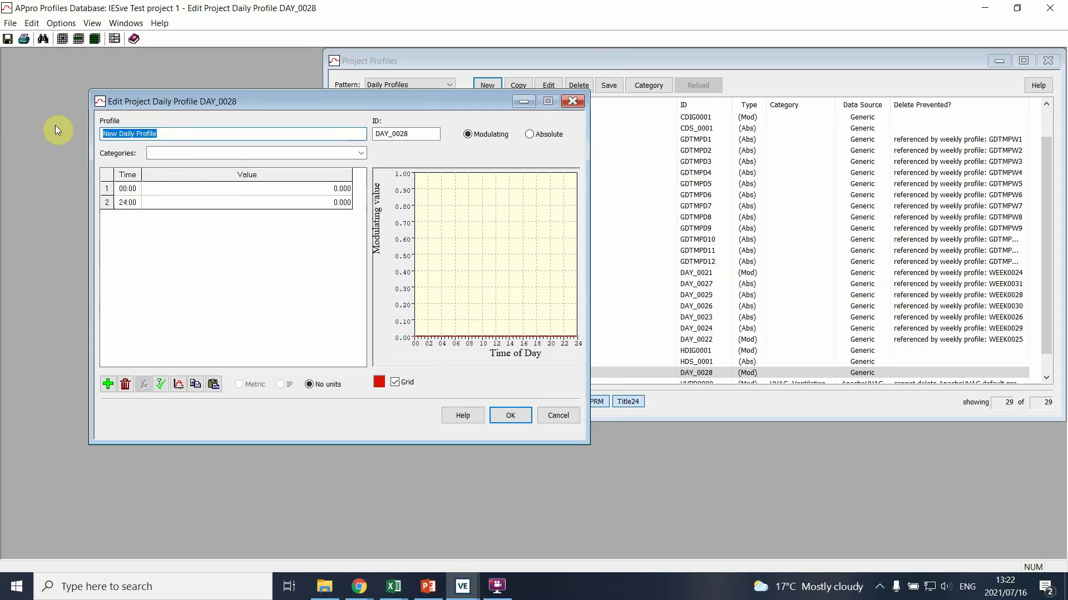
{"action": "type", "text": "Office occupancy"}
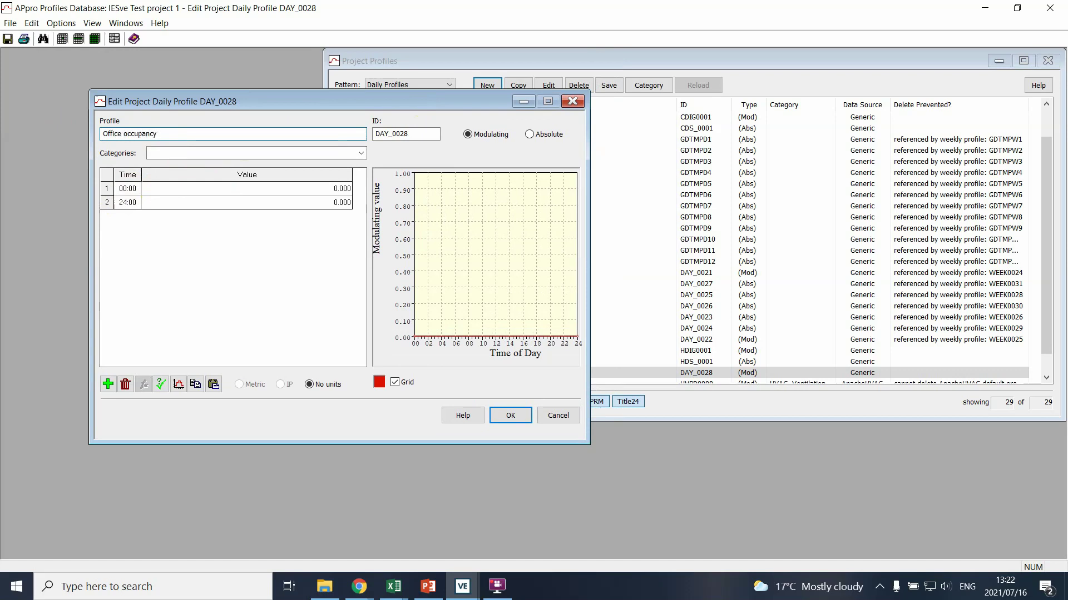
{"action": "left_click", "coordinate": [194, 272]}
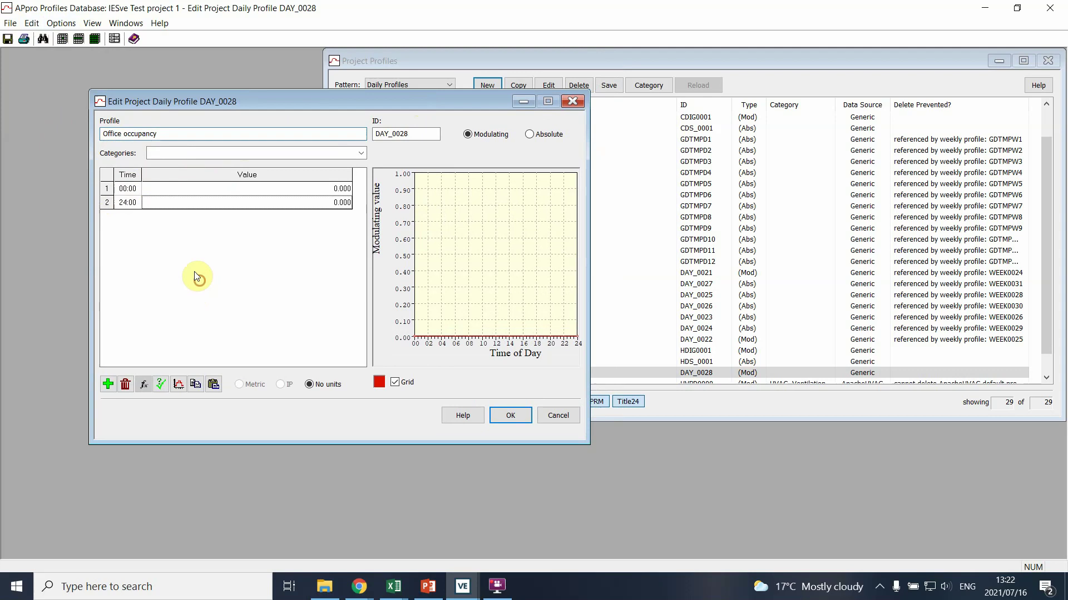
Step: Assign the Occupancy category to the new profile
{"action": "left_click", "coordinate": [181, 153]}
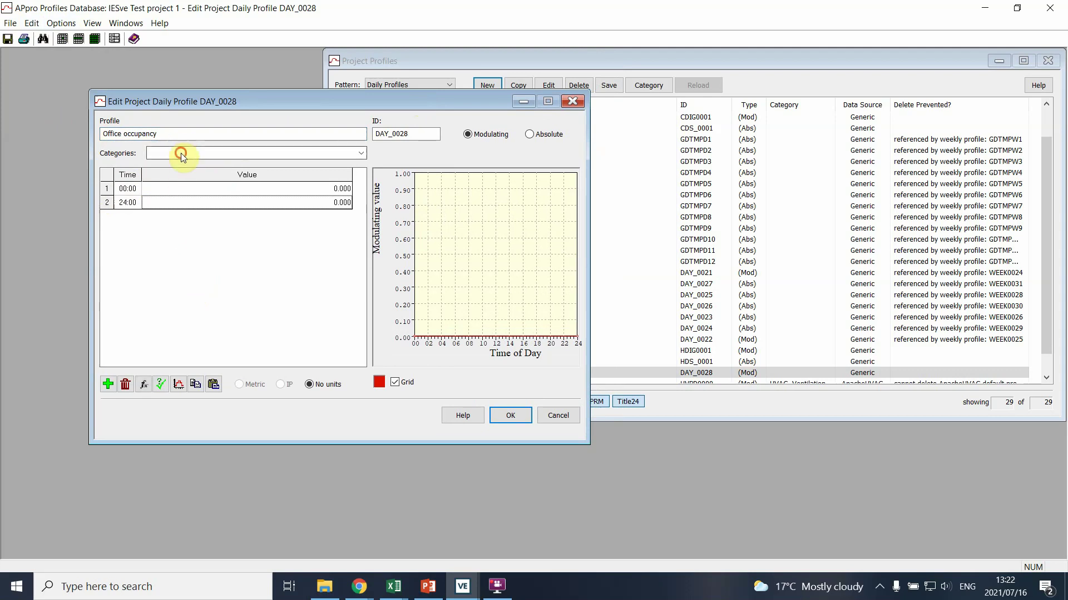
{"action": "left_click", "coordinate": [182, 154]}
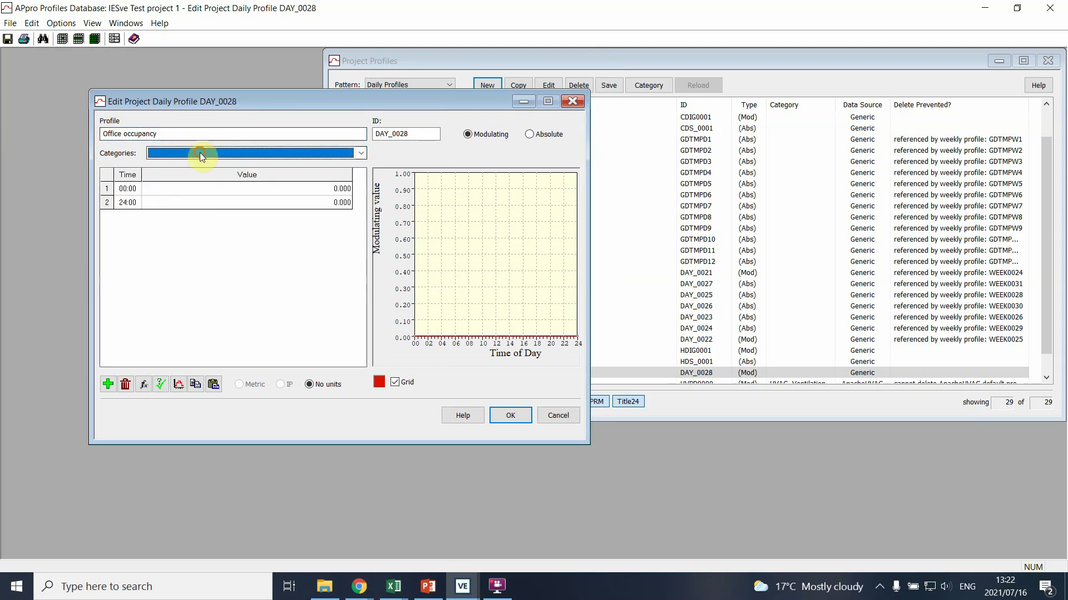
{"action": "left_click", "coordinate": [199, 153]}
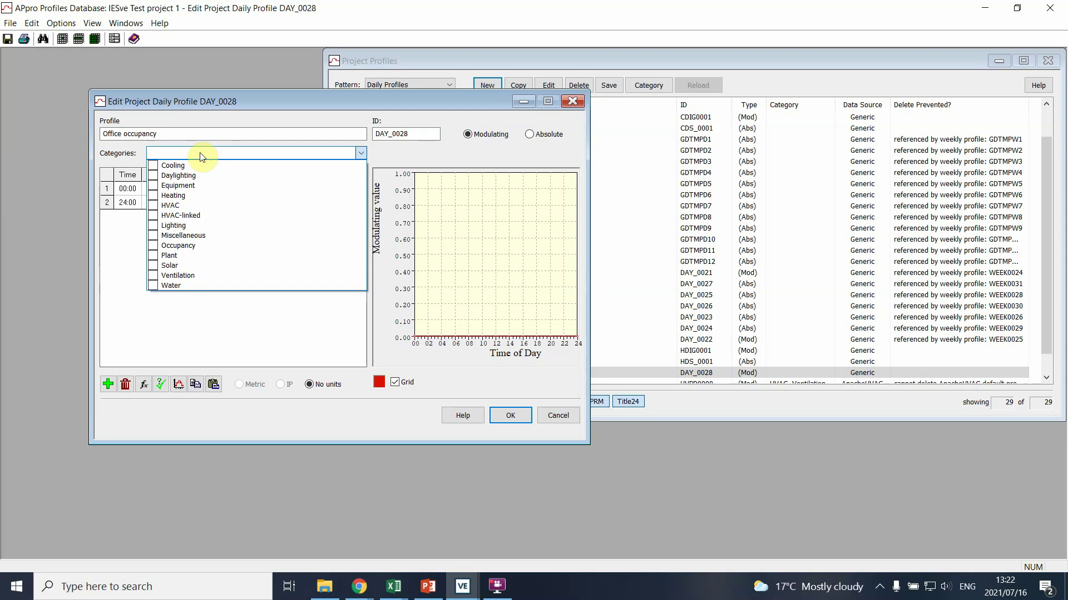
{"action": "left_click", "coordinate": [154, 248]}
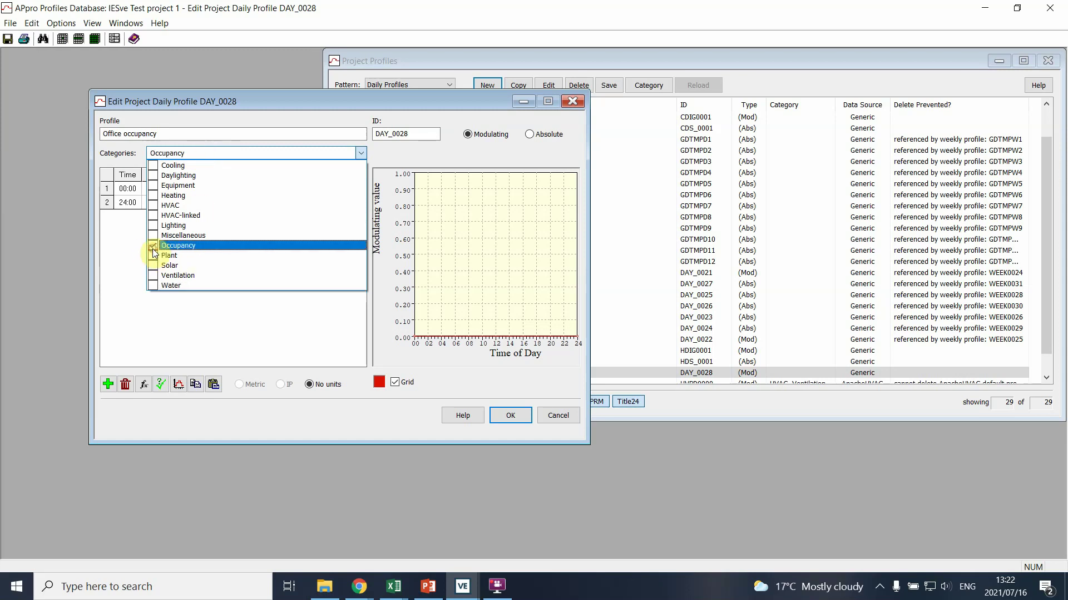
{"action": "left_click", "coordinate": [212, 349]}
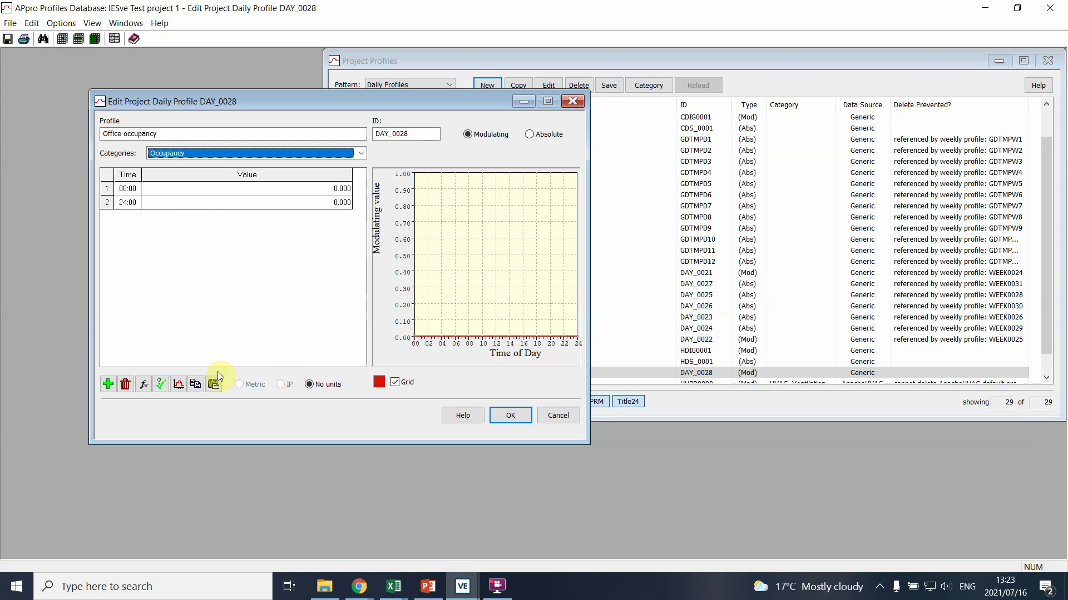
Step: Append '- Weekday' to the profile name and duplicate the 00:00 and 24:00 rows
{"action": "left_click", "coordinate": [107, 188]}
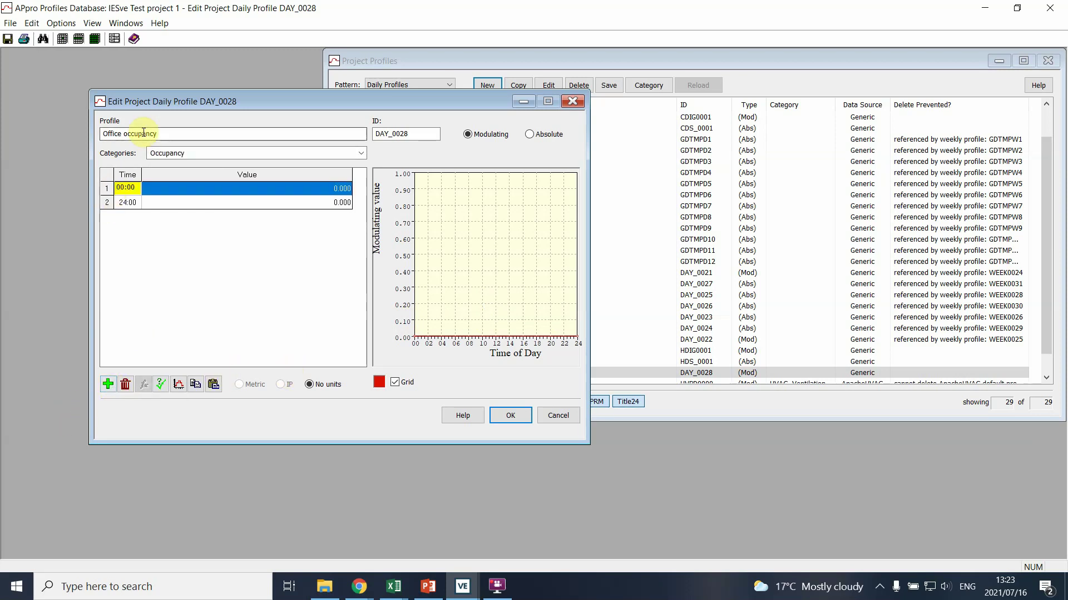
{"action": "left_click", "coordinate": [183, 133]}
{"action": "type", "text": "- "}
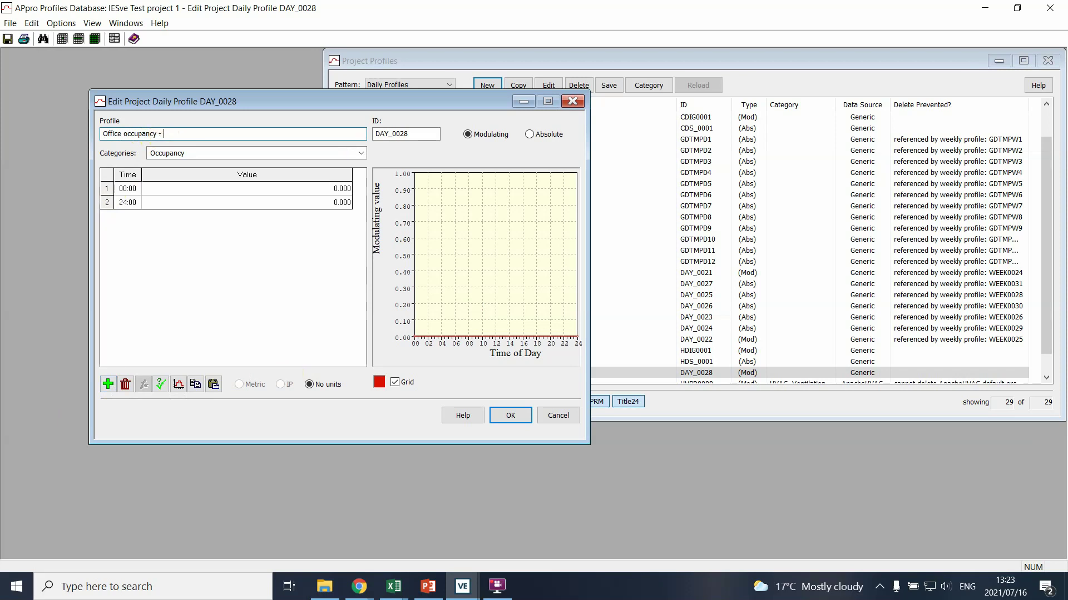
{"action": "type", "text": "Weekday"}
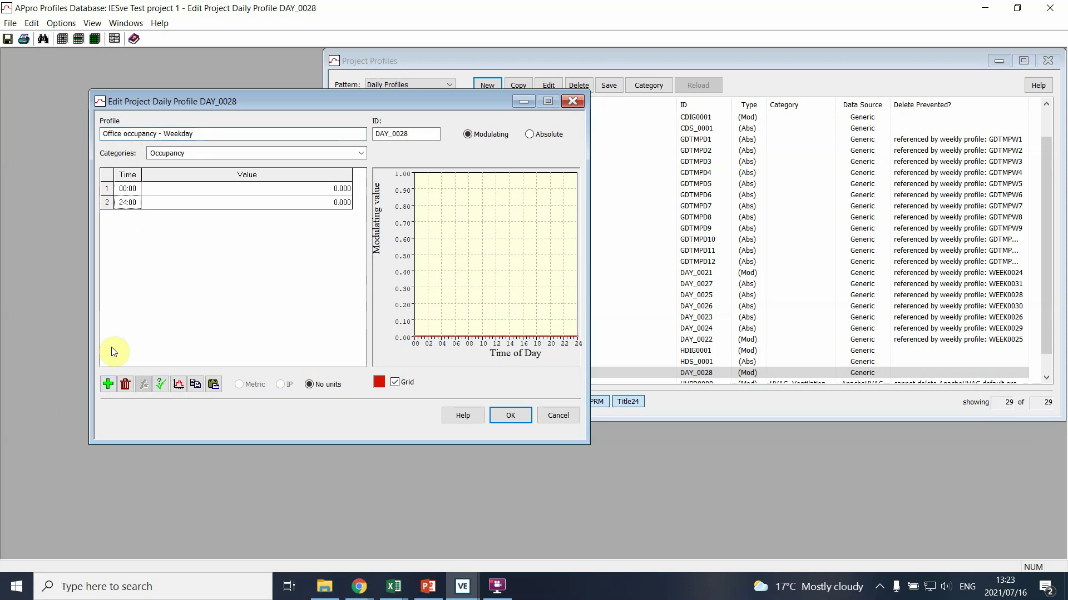
{"action": "left_click", "coordinate": [106, 189]}
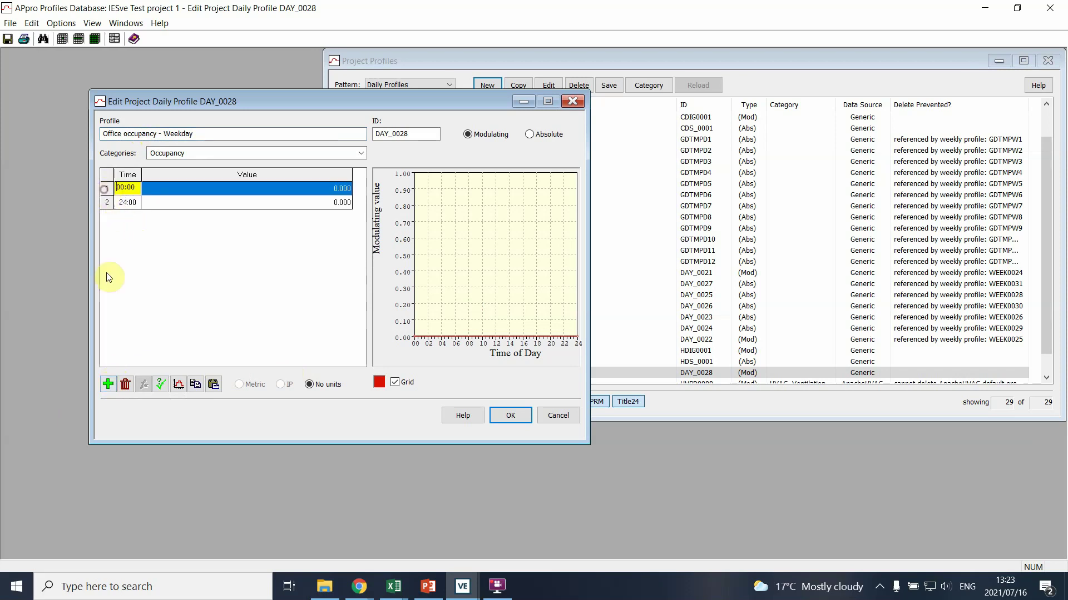
{"action": "left_click", "coordinate": [108, 384]}
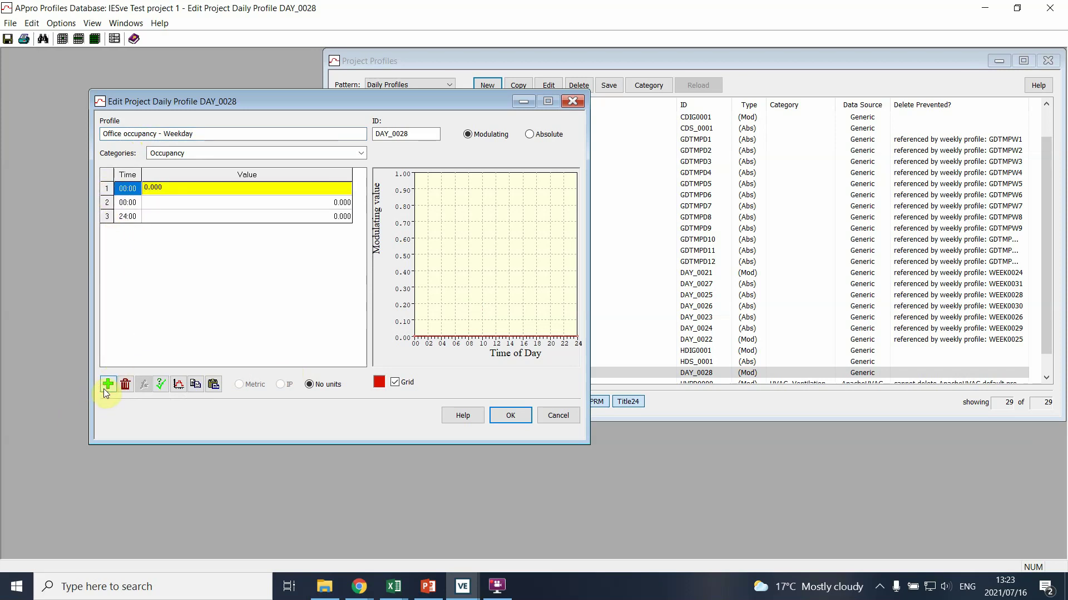
{"action": "left_click", "coordinate": [152, 286]}
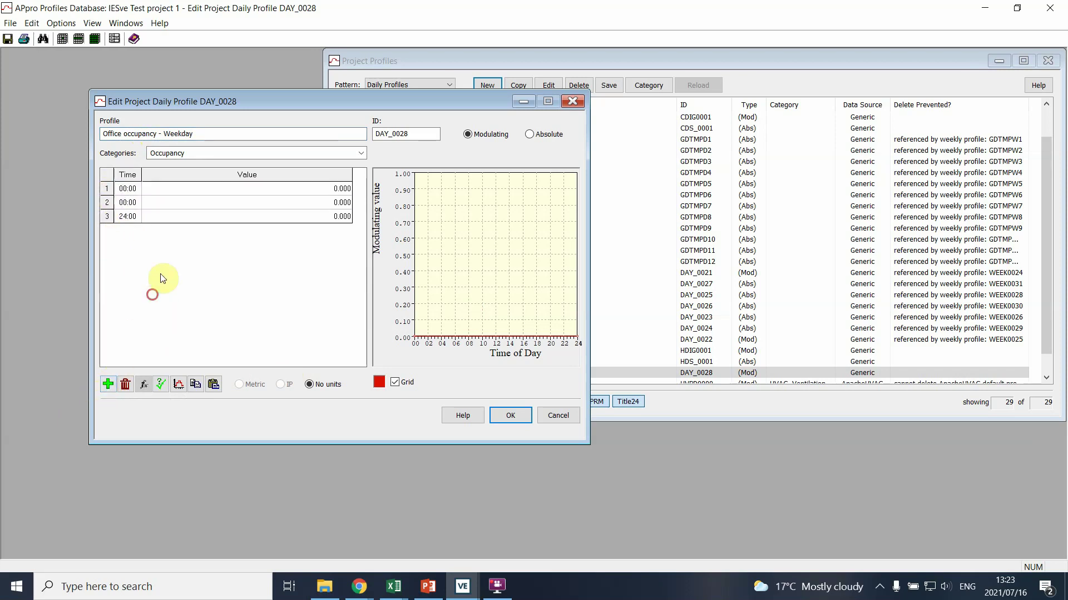
{"action": "left_click", "coordinate": [107, 216]}
{"action": "left_click", "coordinate": [107, 384]}
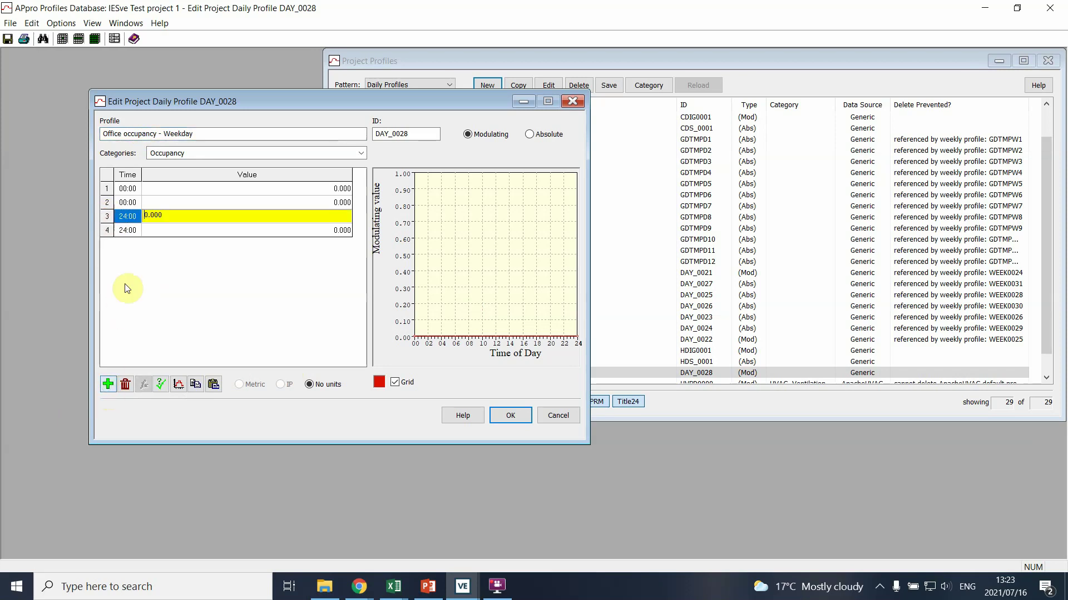
Step: Change the second row's time to 08:00 with an occupancy value of 1
{"action": "left_click", "coordinate": [132, 202]}
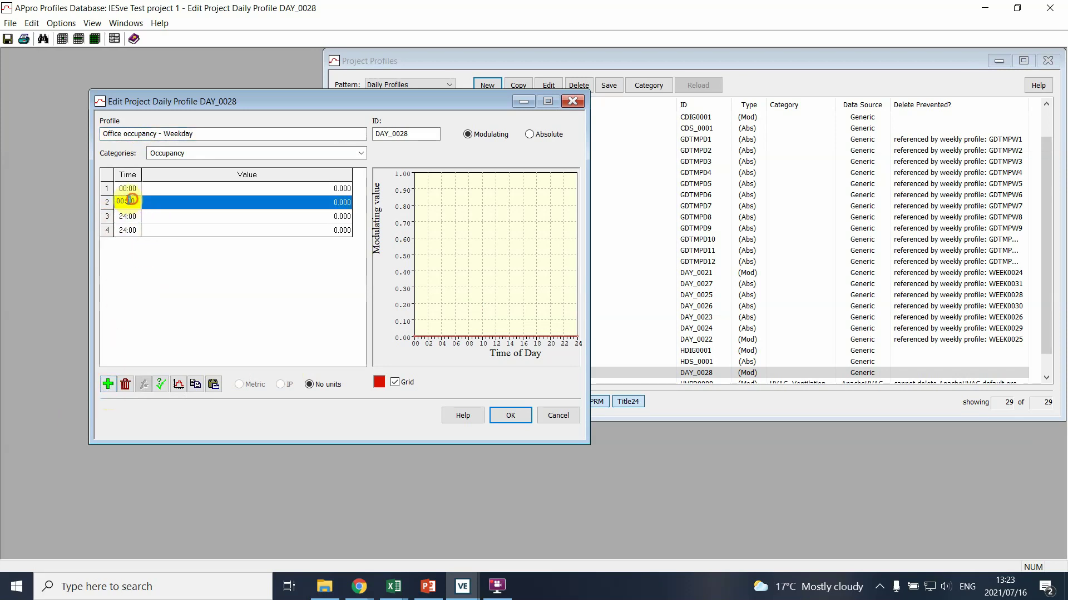
{"action": "left_click", "coordinate": [107, 203]}
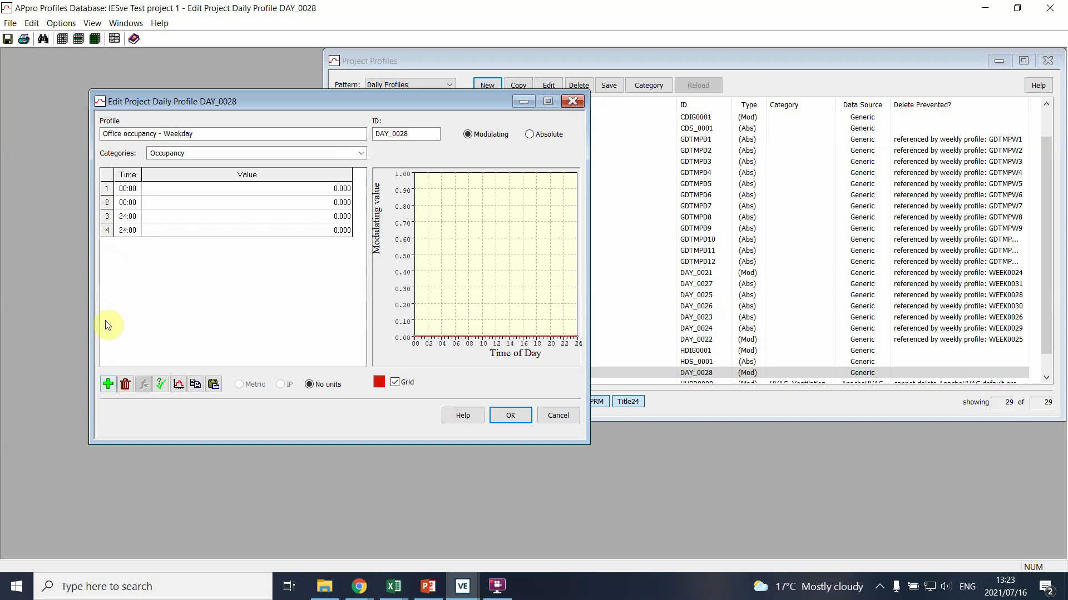
{"action": "left_click", "coordinate": [114, 202]}
{"action": "double_click", "coordinate": [120, 201]}
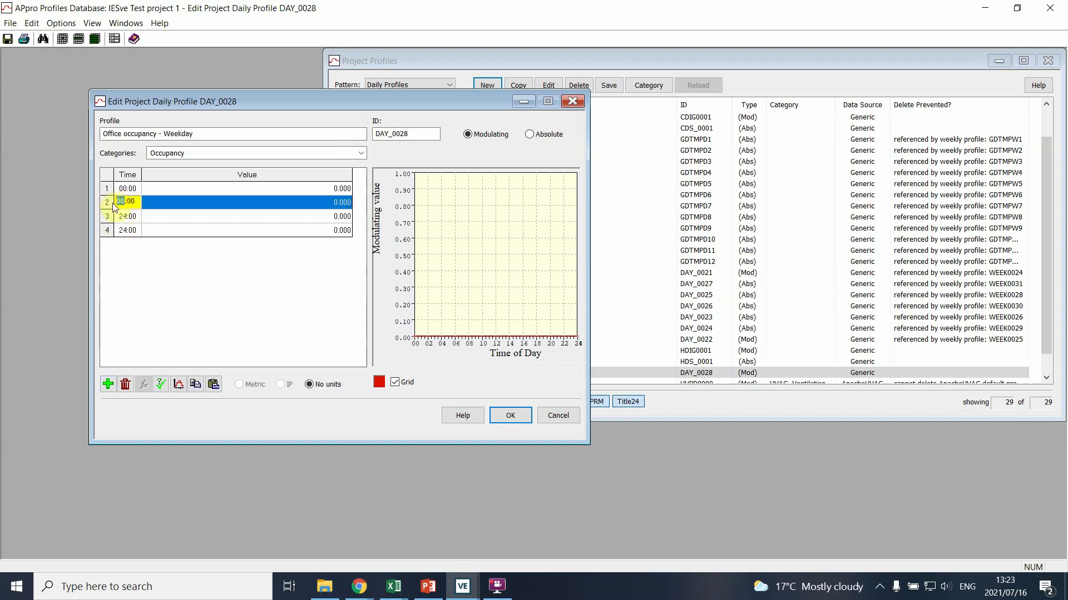
{"action": "type", "text": "08"}
{"action": "left_click", "coordinate": [196, 201]}
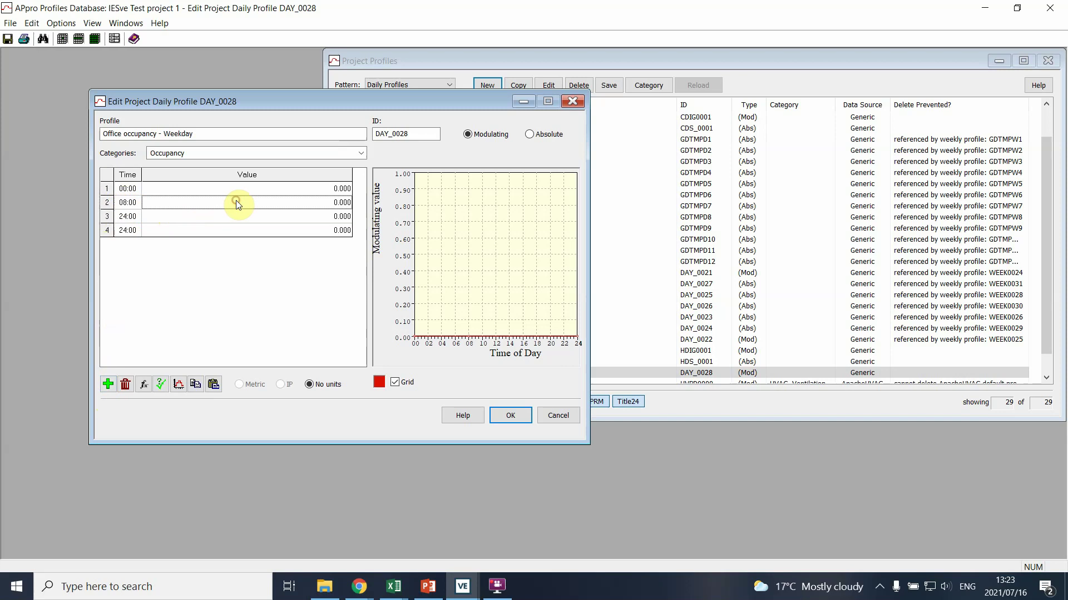
{"action": "left_click", "coordinate": [339, 202]}
{"action": "type", "text": "1"}
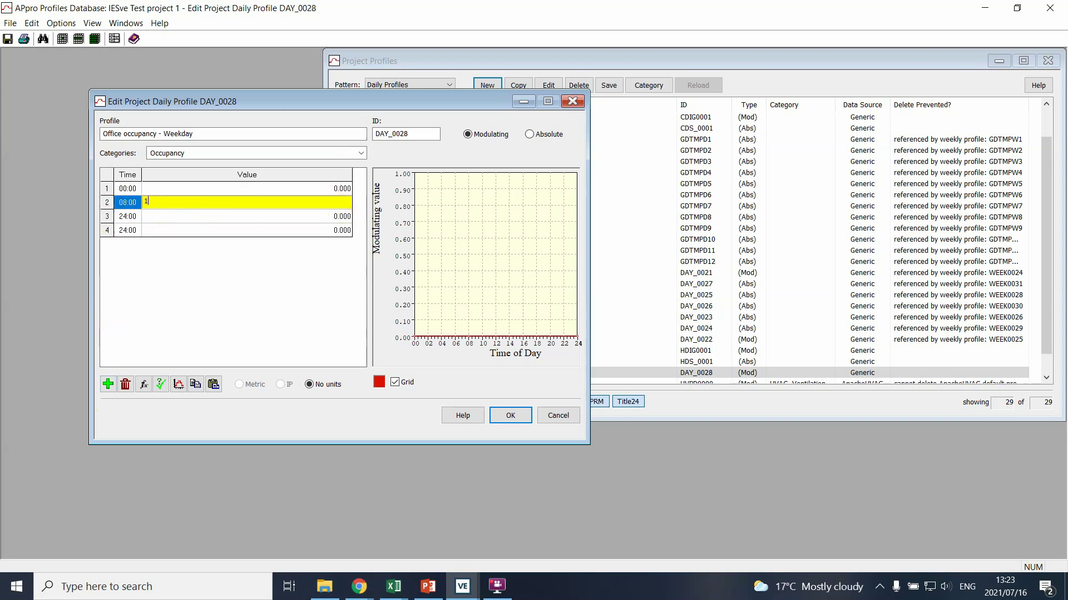
{"action": "left_click", "coordinate": [227, 284]}
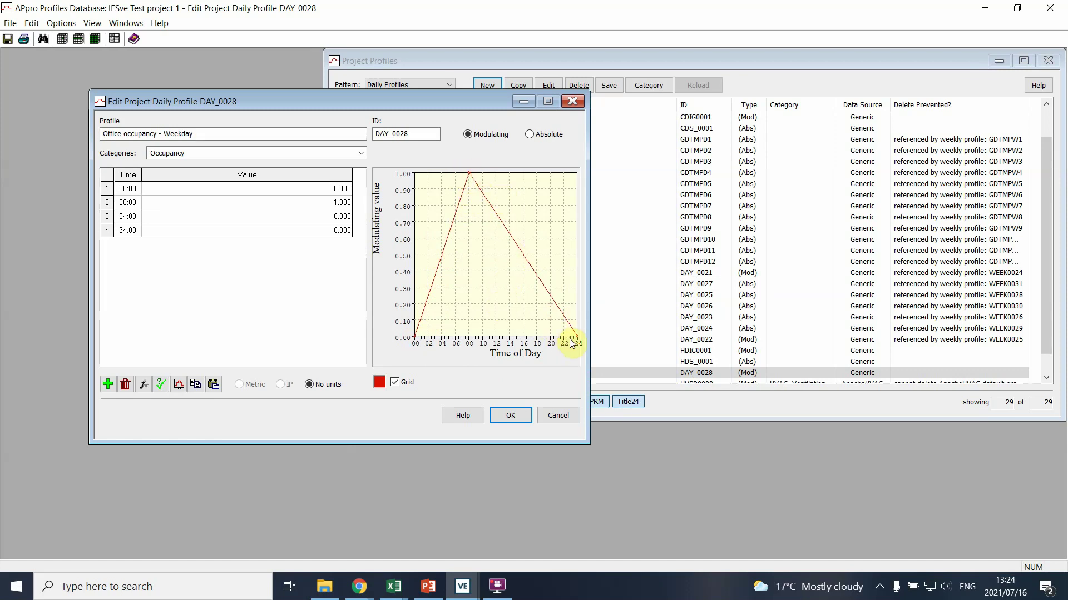
Step: Duplicate the 08:00 row and edit the first 08:00 row so occupancy stays zero before 08:00
{"action": "left_click", "coordinate": [107, 202]}
{"action": "left_click", "coordinate": [107, 384]}
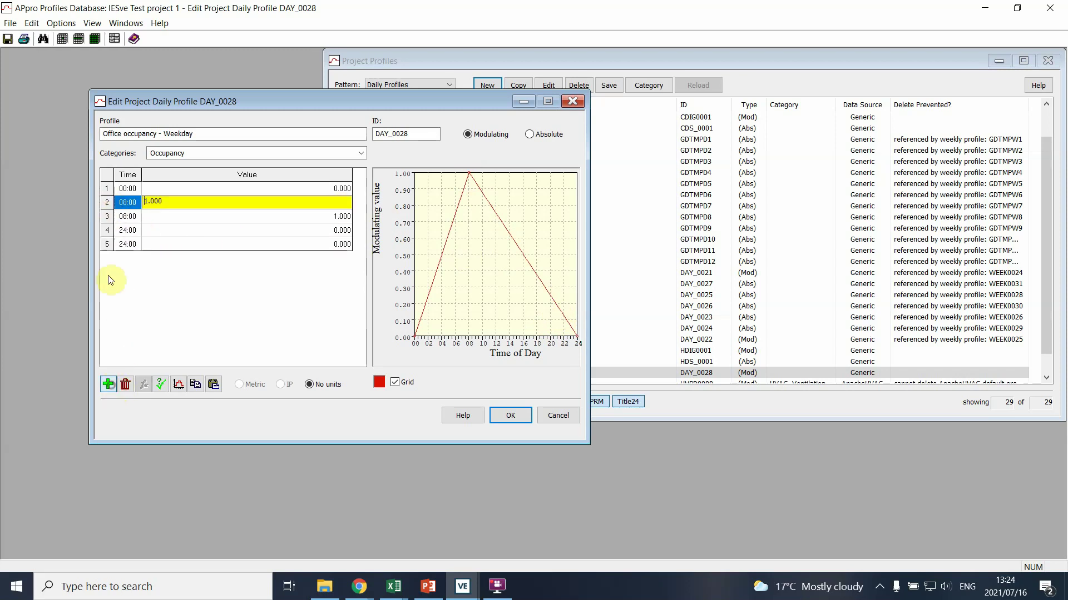
{"action": "key", "text": "Return"}
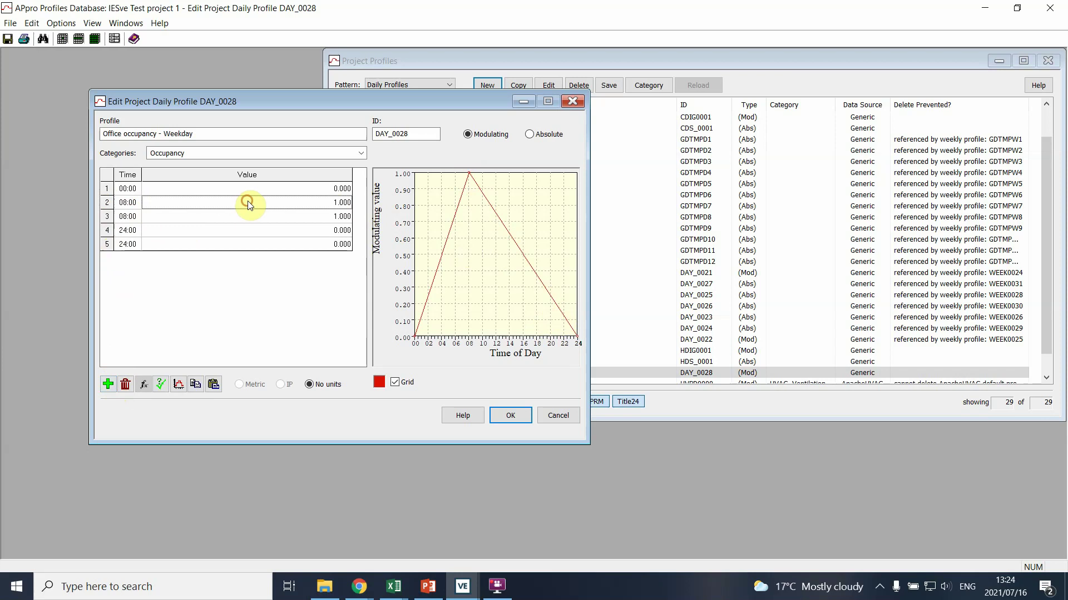
{"action": "left_click", "coordinate": [322, 204]}
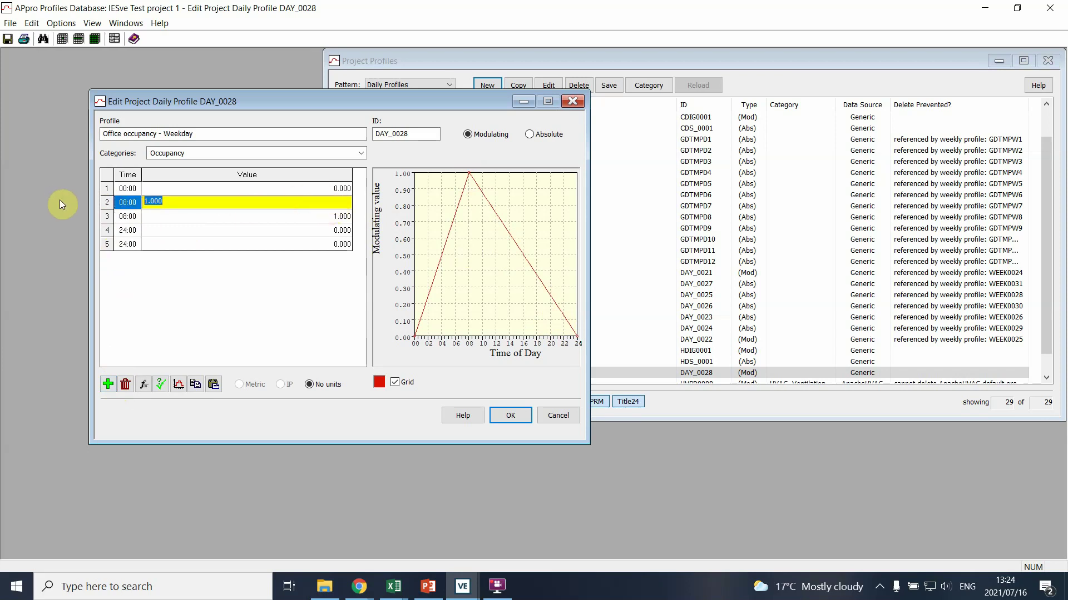
{"action": "type", "text": "0.5"}
{"action": "left_click", "coordinate": [149, 201]}
{"action": "left_click", "coordinate": [195, 309]}
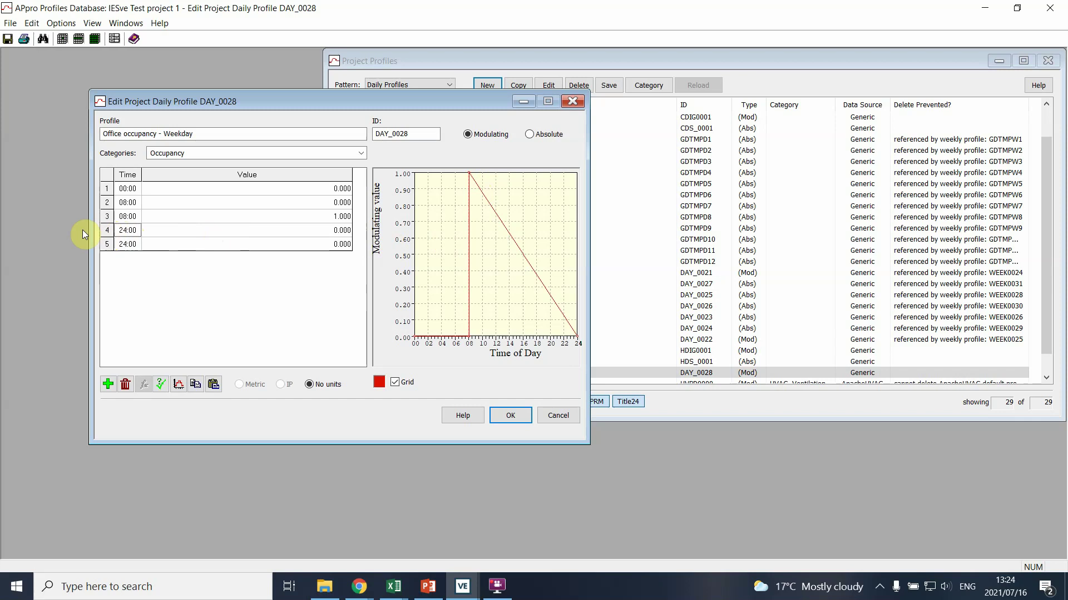
Step: Change the first 24:00 row to 17:00 with occupancy 1
{"action": "left_click", "coordinate": [111, 230]}
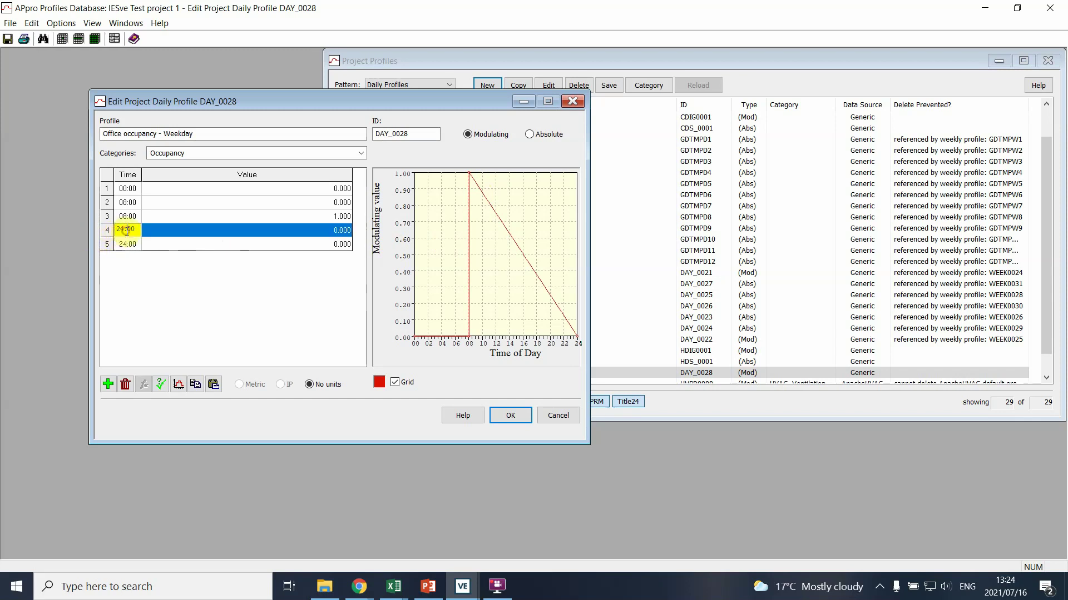
{"action": "left_click_drag", "start_coordinate": [126, 229], "coordinate": [106, 229]}
{"action": "type", "text": "17"}
{"action": "left_click", "coordinate": [147, 283]}
{"action": "left_click", "coordinate": [337, 233]}
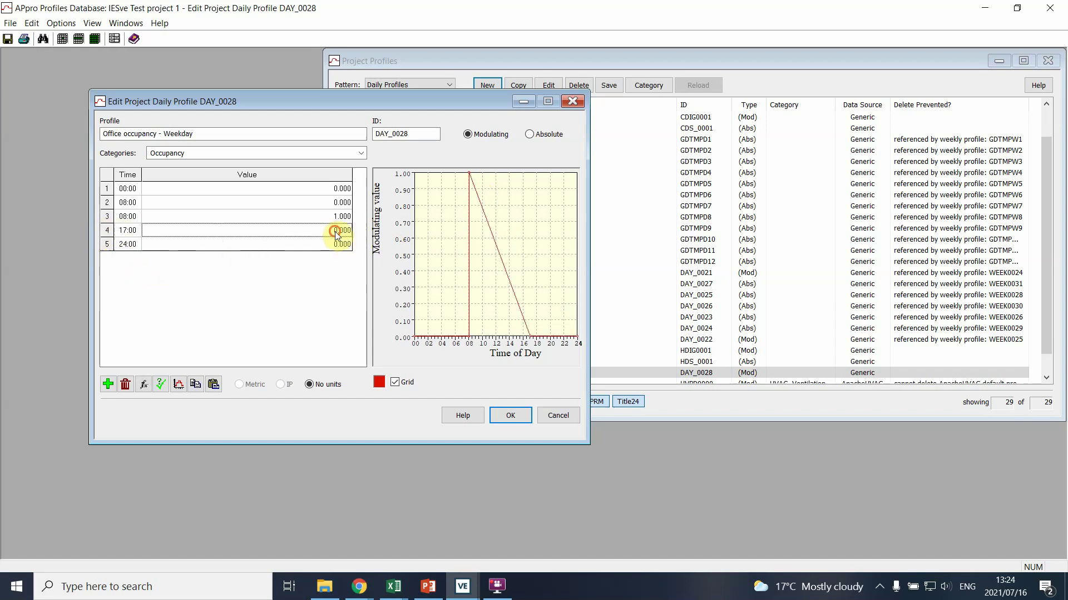
{"action": "left_click", "coordinate": [336, 232]}
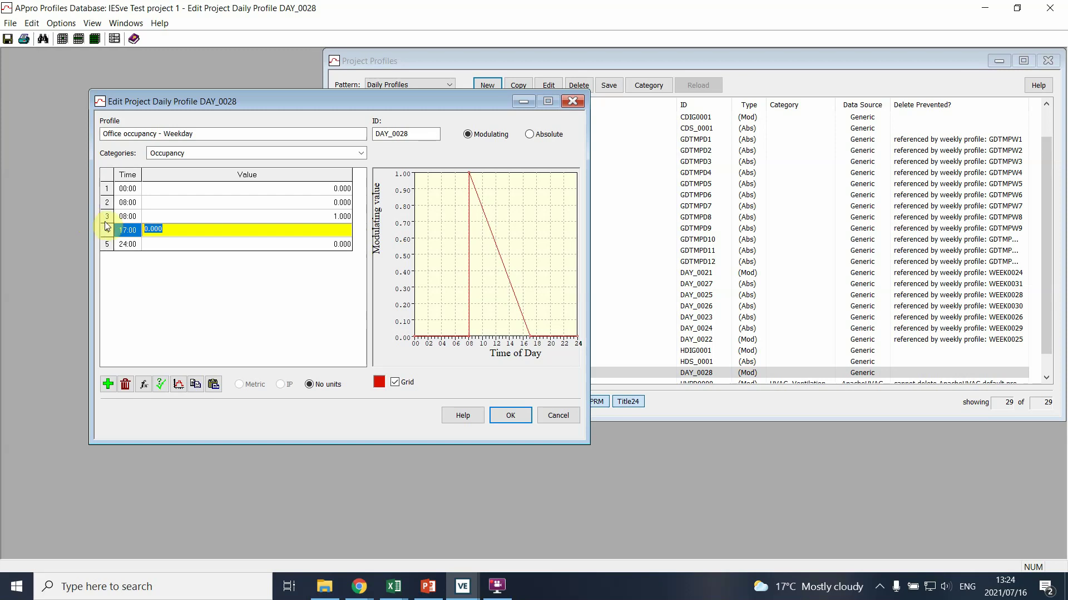
{"action": "type", "text": "1"}
{"action": "left_click", "coordinate": [187, 297]}
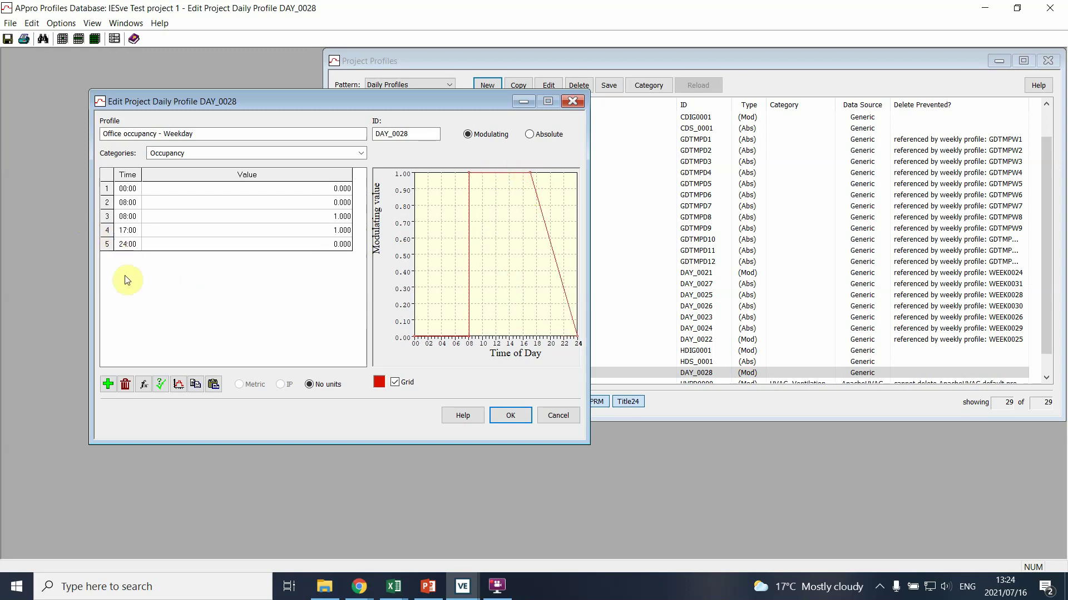
Step: Insert a row after the 24:00 row and set its time to 17:00
{"action": "left_click", "coordinate": [107, 245]}
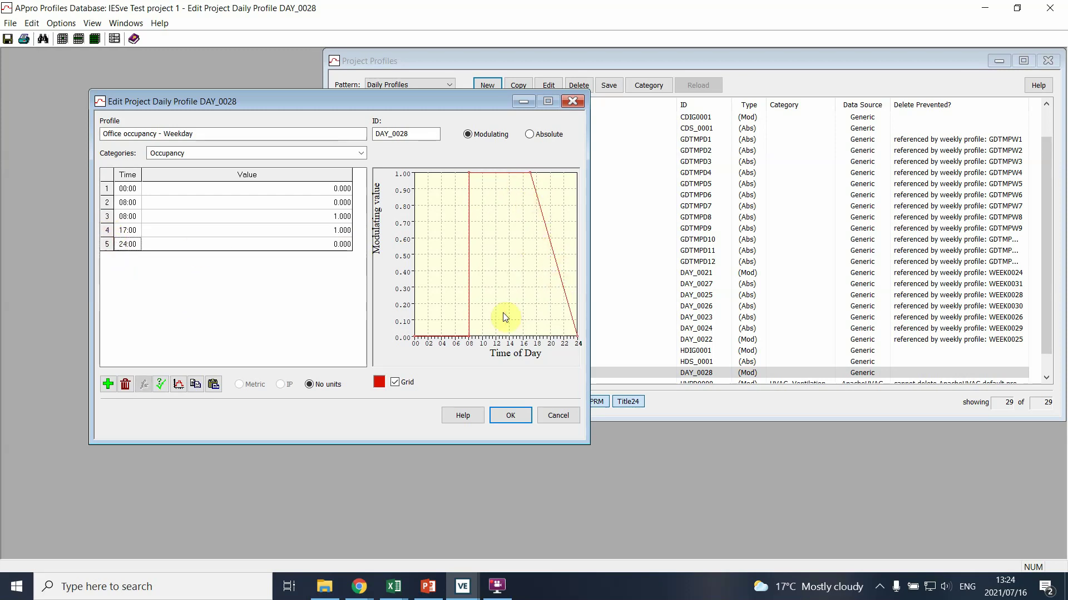
{"action": "left_click", "coordinate": [107, 244]}
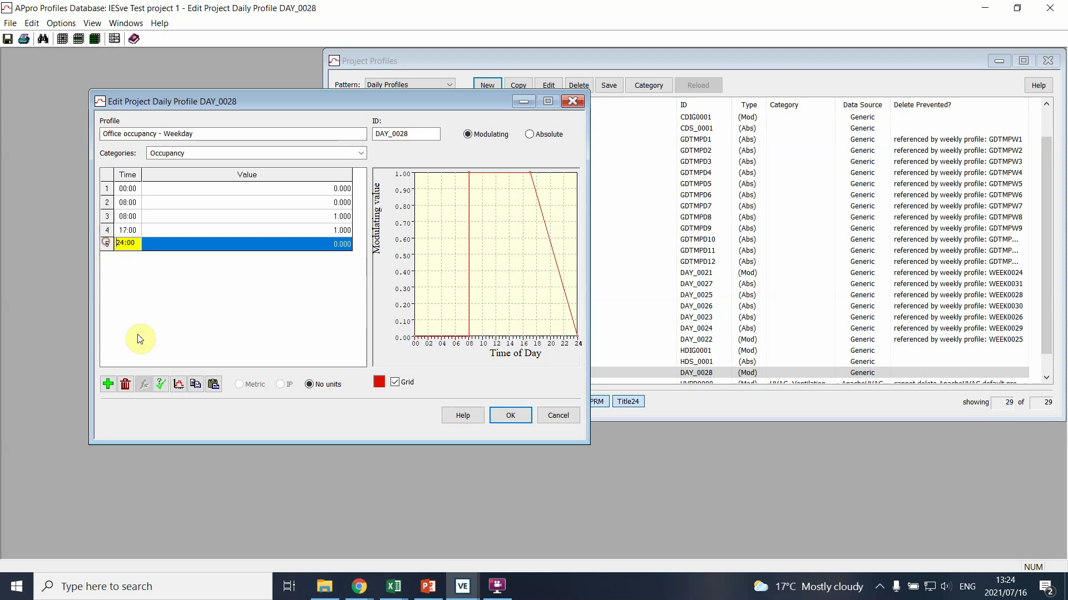
{"action": "left_click", "coordinate": [109, 383]}
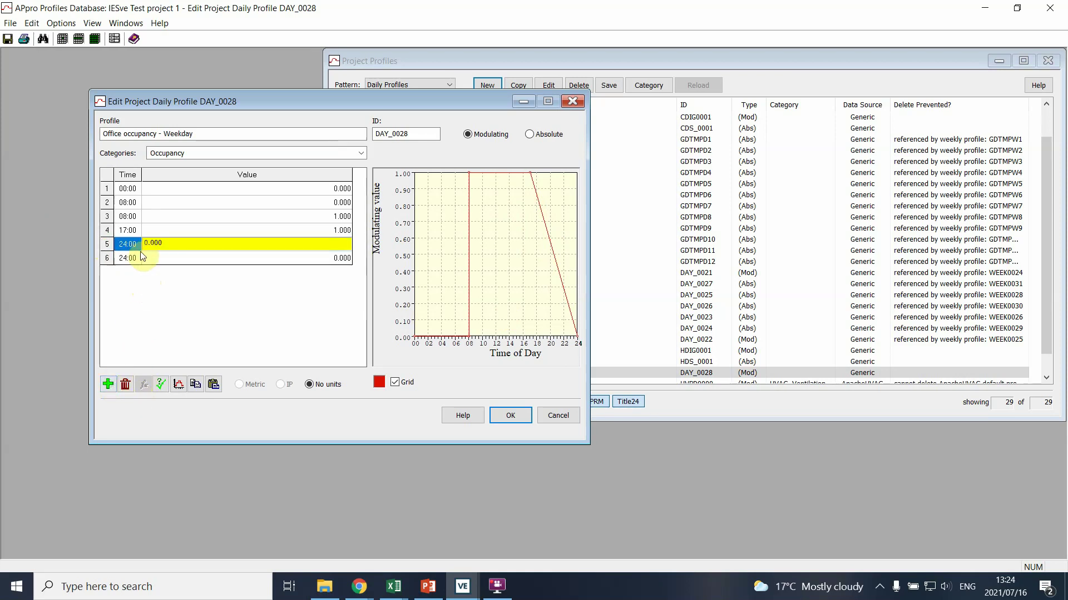
{"action": "type", "text": "17:00"}
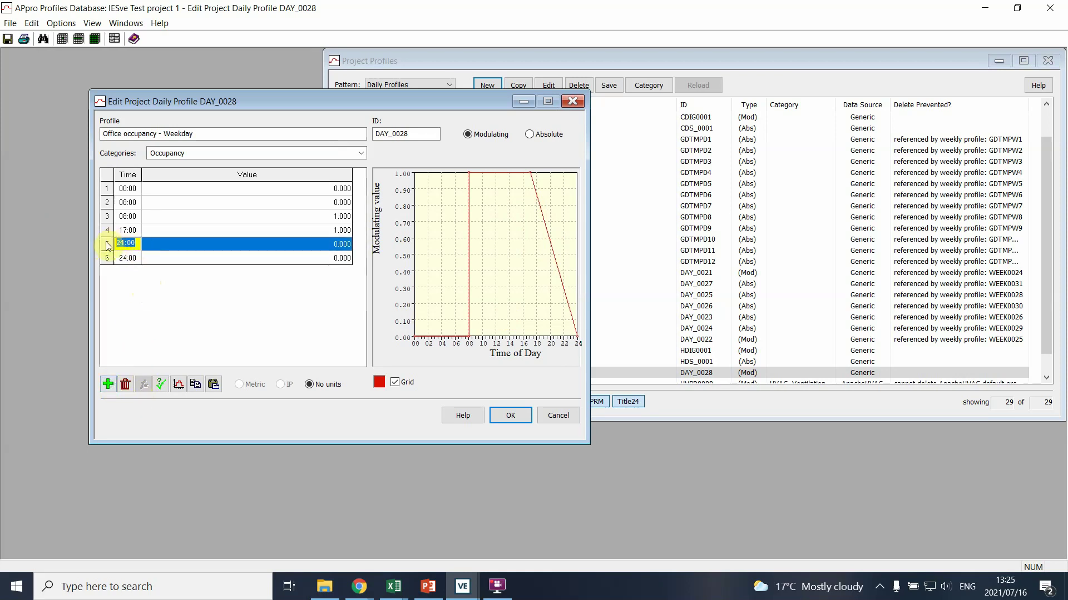
{"action": "left_click", "coordinate": [176, 321]}
{"action": "left_click", "coordinate": [329, 244]}
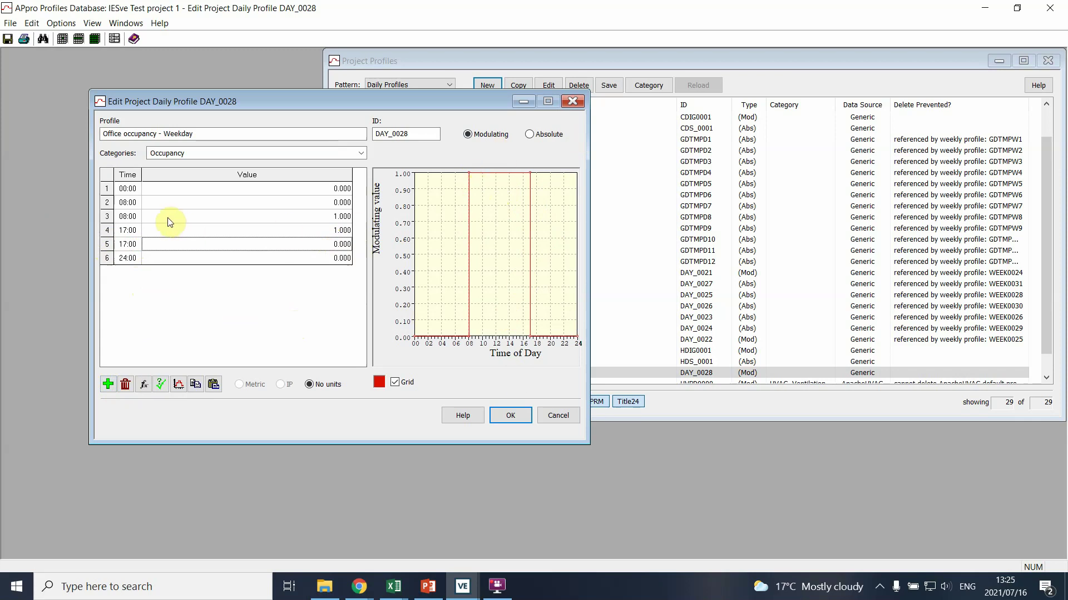
Step: Add four rows after the 17:00 row and begin editing row 4's time for the lunchtime dip
{"action": "left_click", "coordinate": [106, 230]}
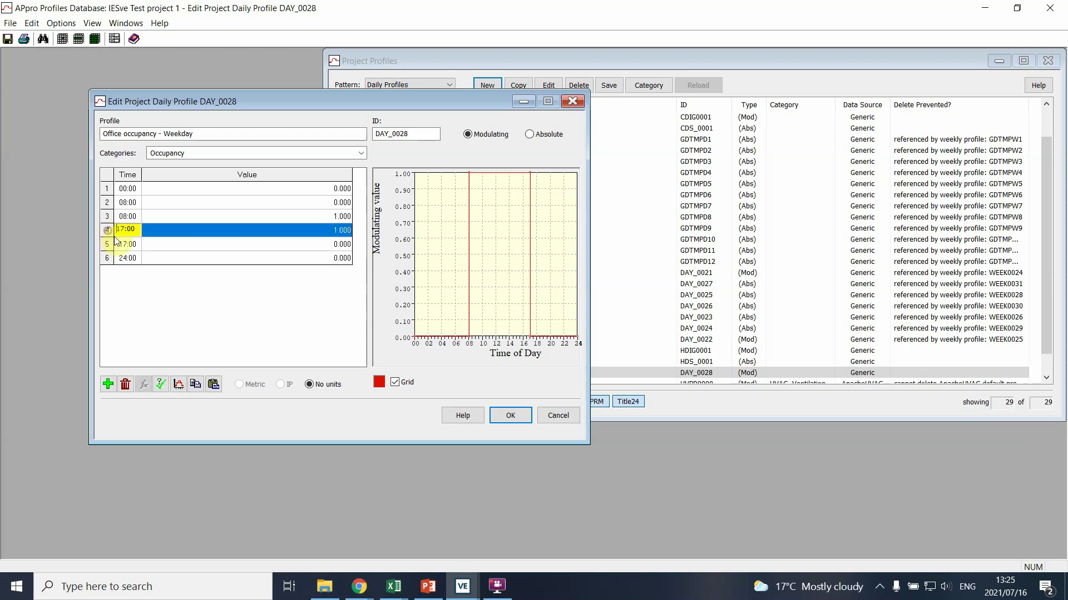
{"action": "left_click", "coordinate": [109, 385]}
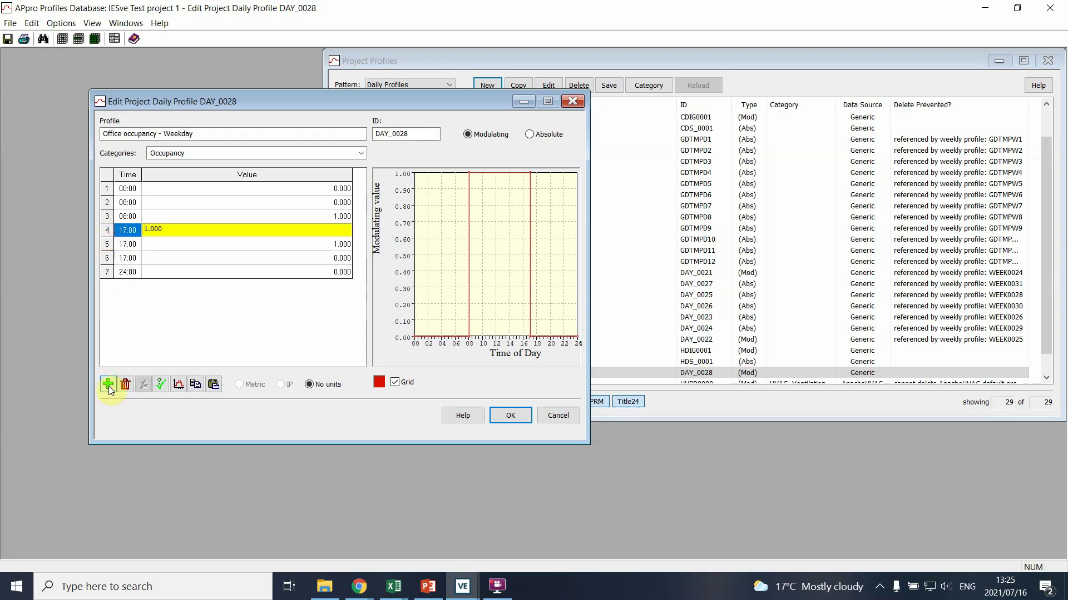
{"action": "left_click", "coordinate": [109, 385]}
{"action": "left_click", "coordinate": [109, 385]}
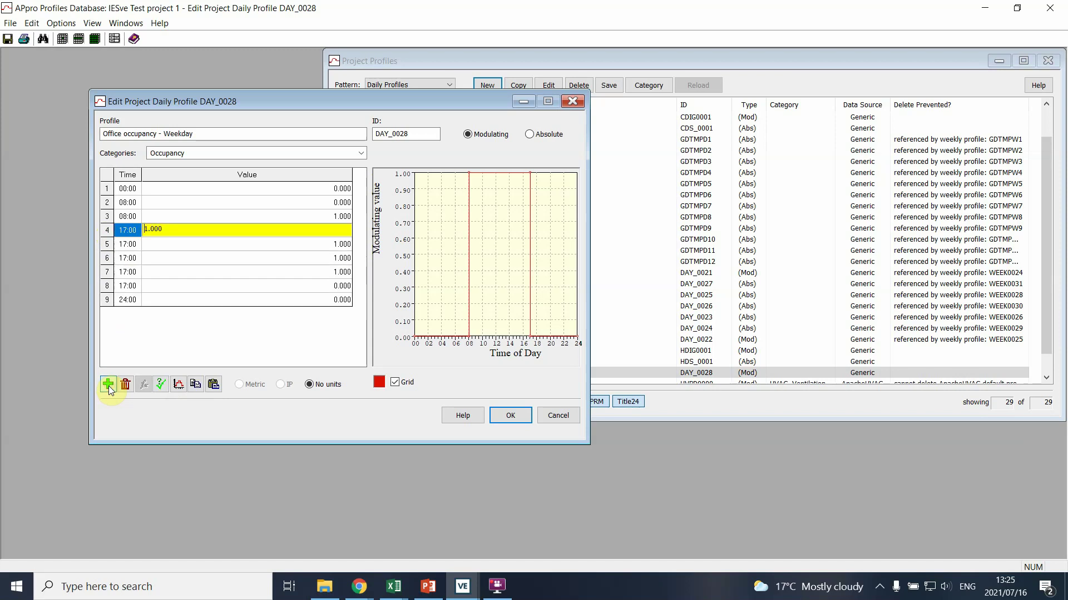
{"action": "left_click", "coordinate": [108, 385]}
{"action": "left_click", "coordinate": [128, 232]}
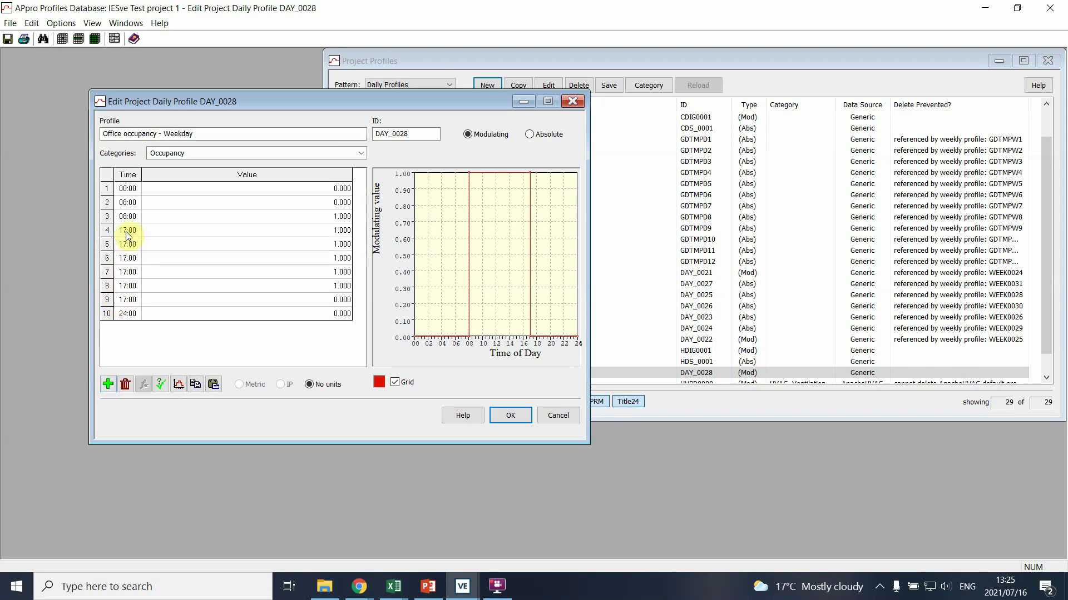
{"action": "left_click_drag", "start_coordinate": [122, 233], "coordinate": [118, 233]}
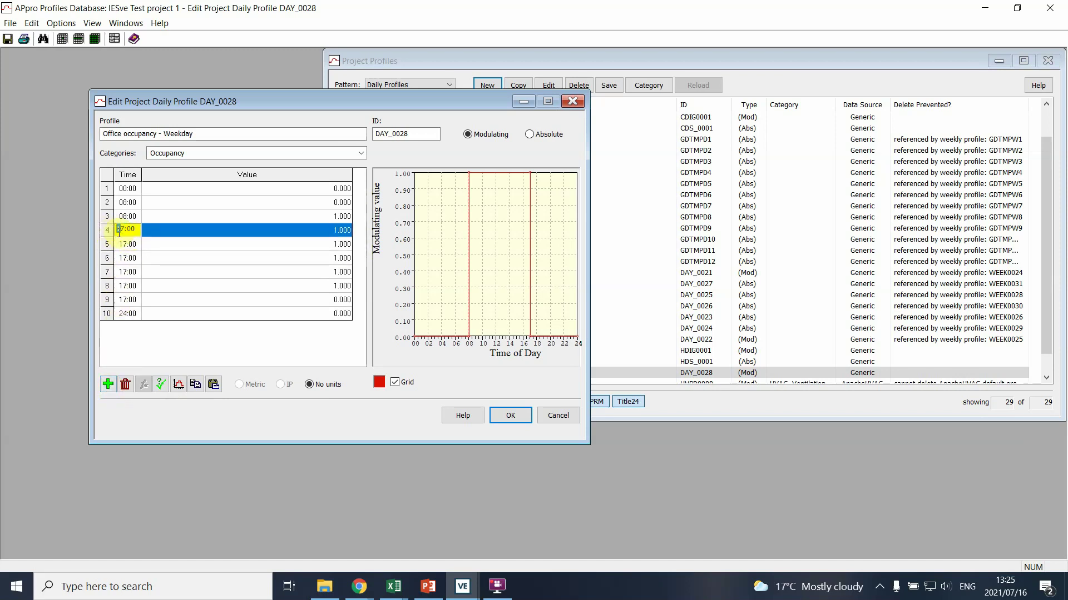
{"action": "left_click", "coordinate": [119, 234]}
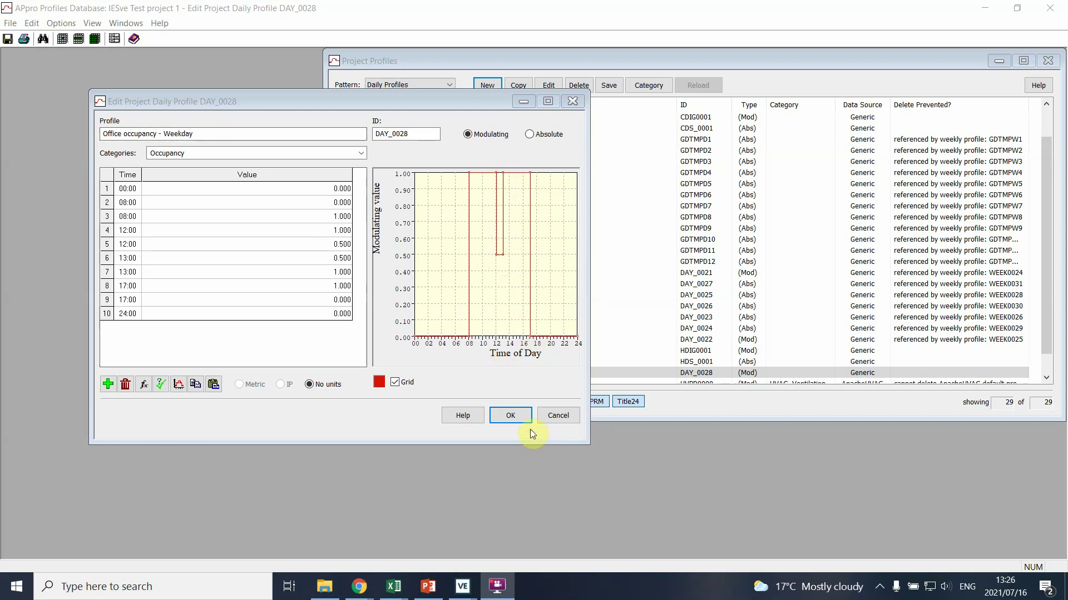
Step: Save the weekday profile, duplicate it as DAY_0029 and open the copy
{"action": "left_click", "coordinate": [510, 418]}
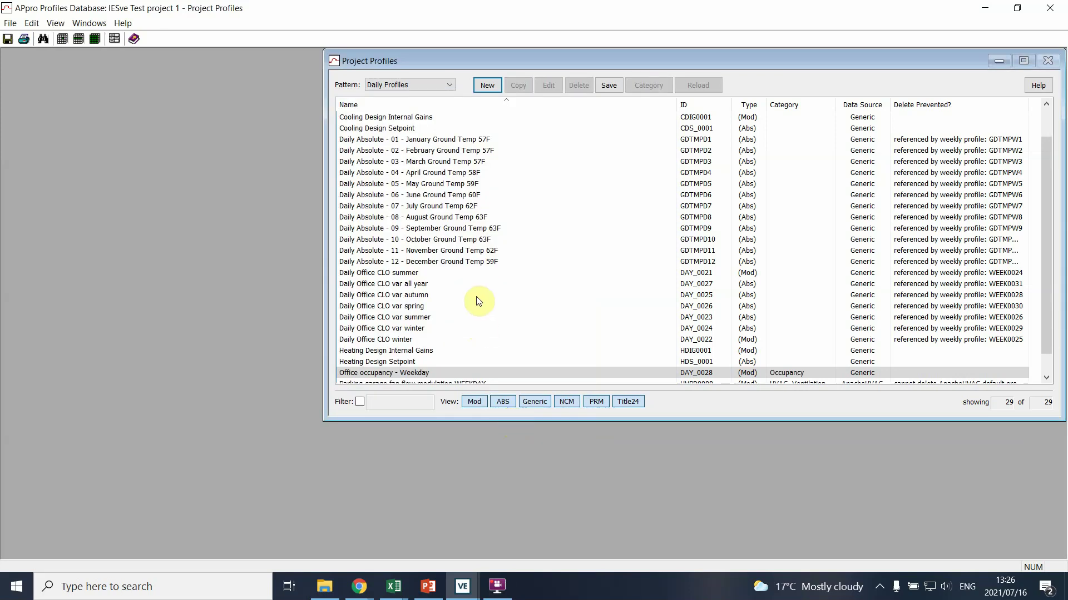
{"action": "scroll", "coordinate": [478, 301], "scroll_direction": "down", "scroll_amount": 1}
{"action": "left_click", "coordinate": [356, 352]}
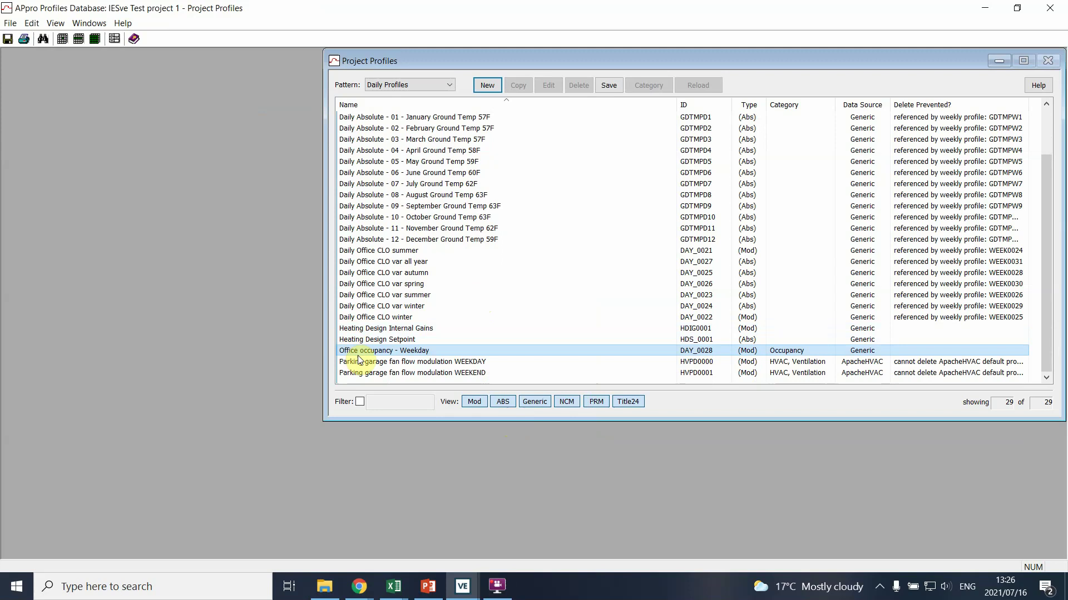
{"action": "left_click", "coordinate": [360, 354]}
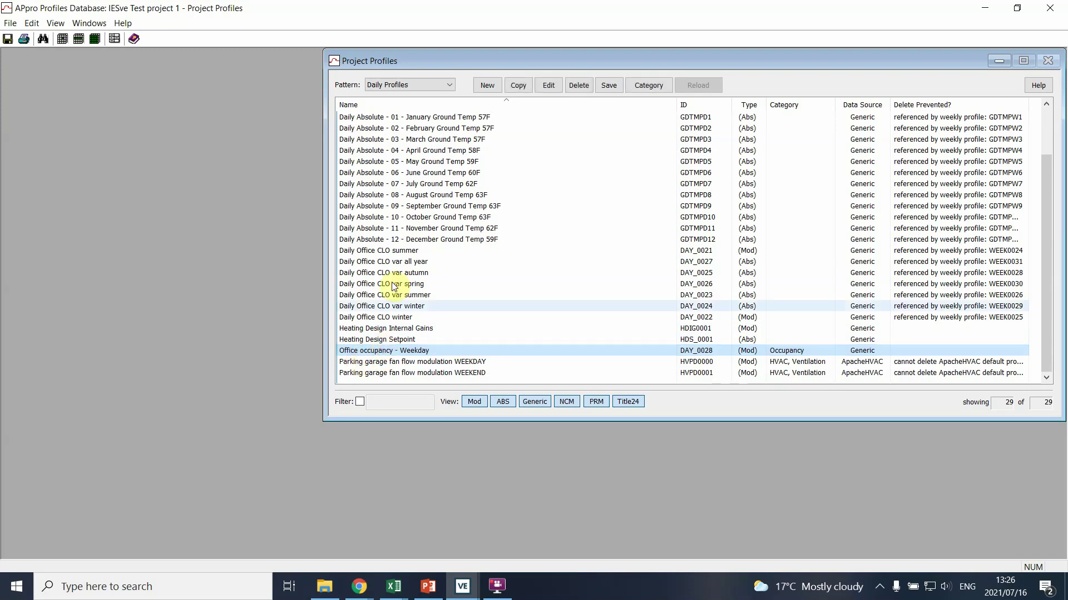
{"action": "left_click", "coordinate": [515, 88]}
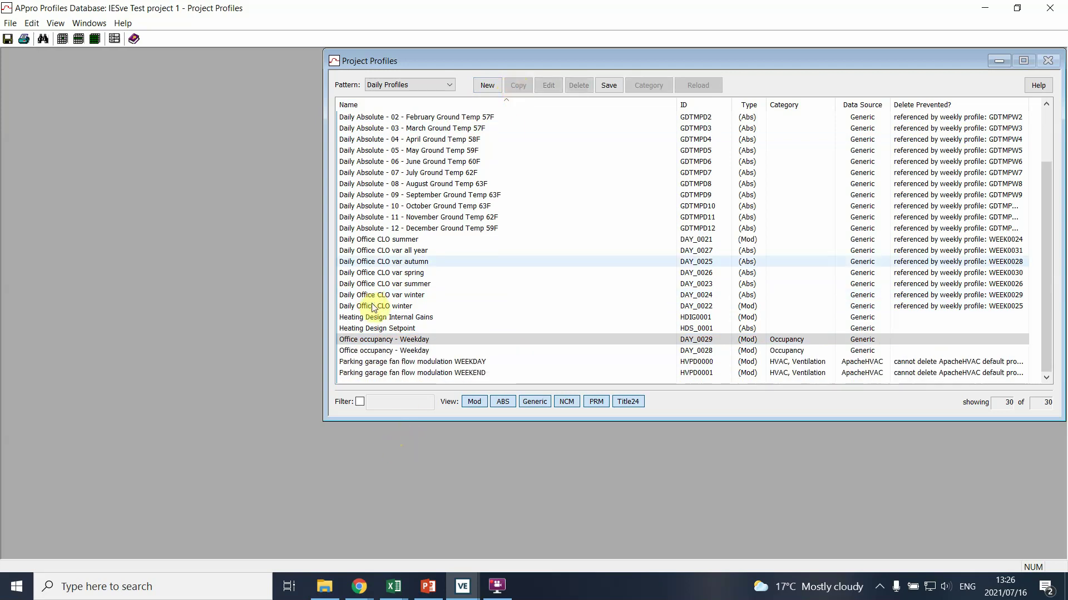
{"action": "double_click", "coordinate": [397, 340]}
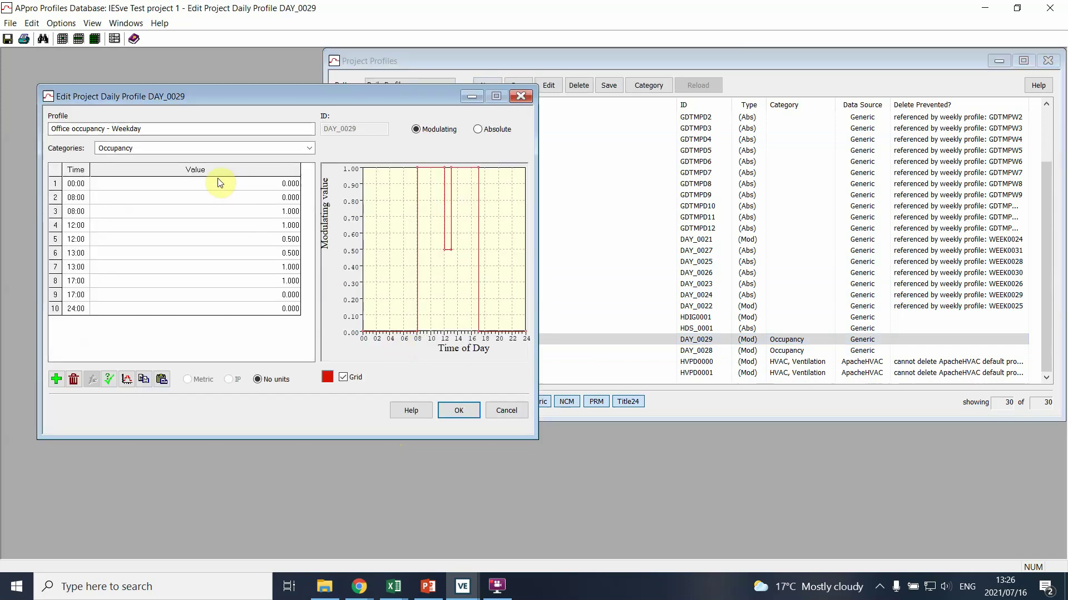
Step: Change the copied profile's name ending toward 'Weekend'
{"action": "left_click", "coordinate": [159, 130]}
{"action": "key", "text": "BackSpace"}
{"action": "key", "text": "BackSpace"}
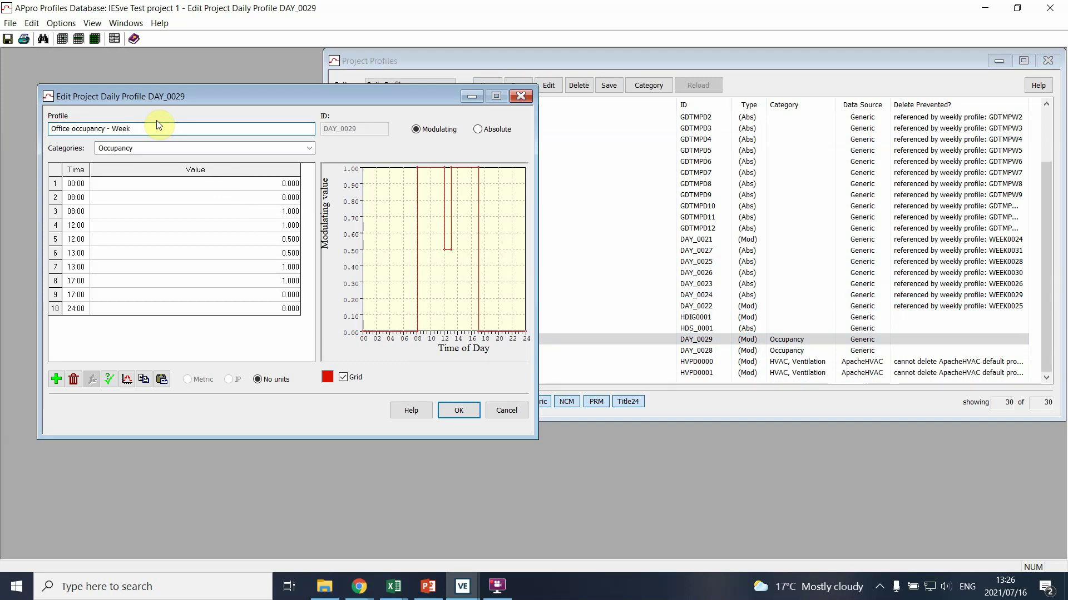
{"action": "type", "text": "nd"}
{"action": "left_click", "coordinate": [152, 345]}
{"action": "left_click", "coordinate": [104, 245]}
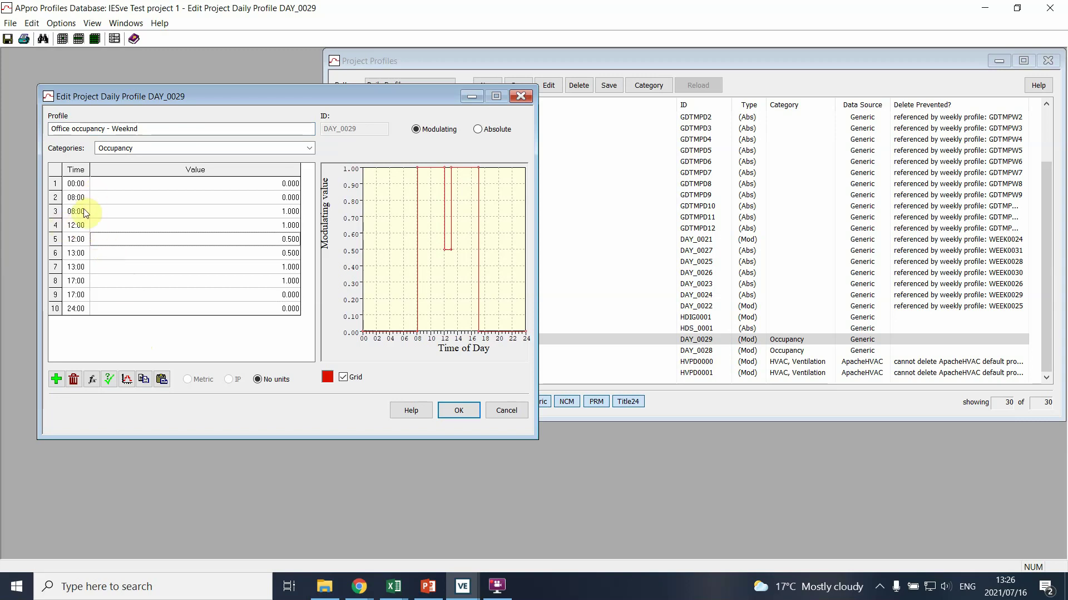
Step: Set occupancy to 0.3 at 08:00 and 12:00, and 0 for row 5
{"action": "double_click", "coordinate": [249, 209]}
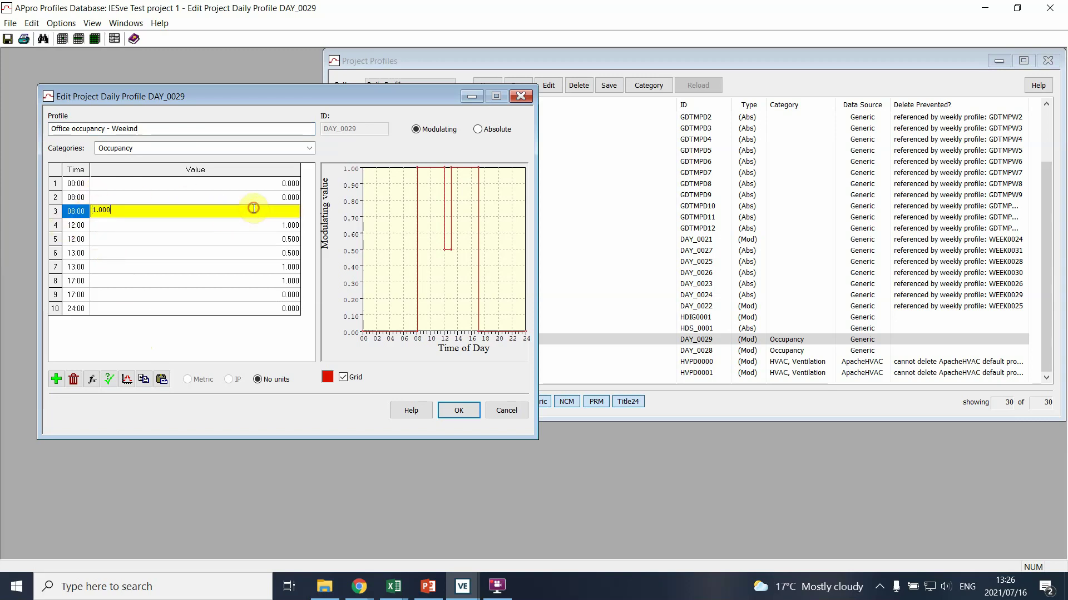
{"action": "type", "text": "0.3"}
{"action": "key", "text": "Return"}
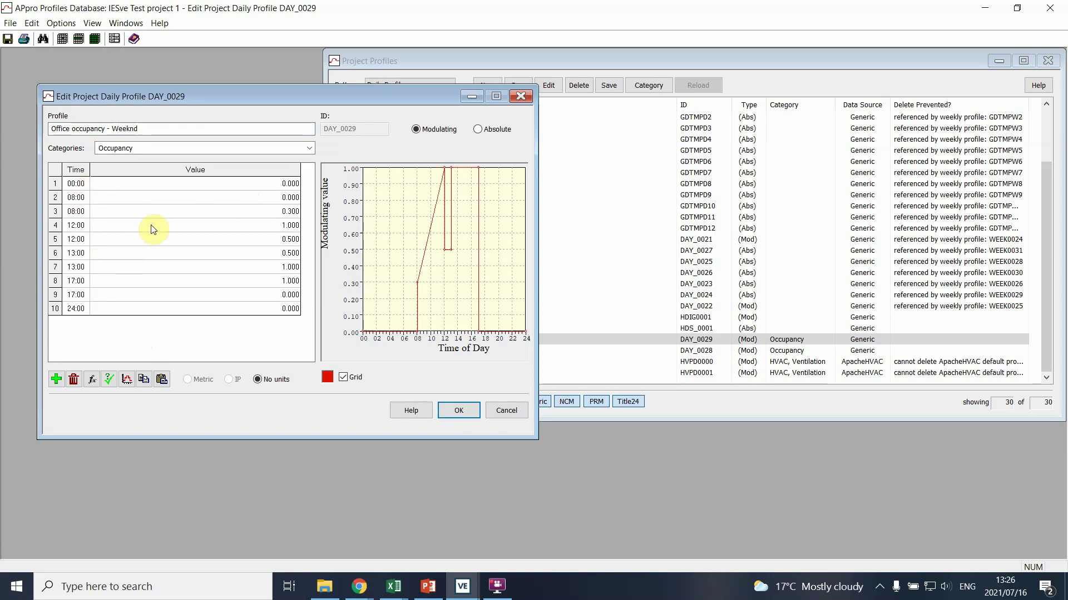
{"action": "double_click", "coordinate": [153, 229]}
{"action": "type", "text": "0.3"}
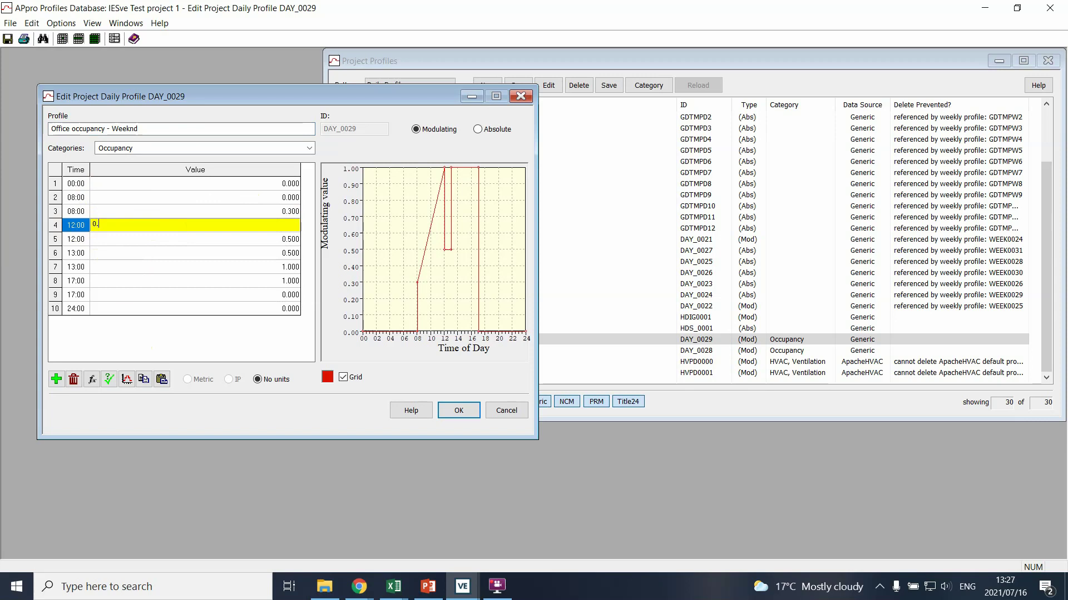
{"action": "left_click", "coordinate": [118, 246]}
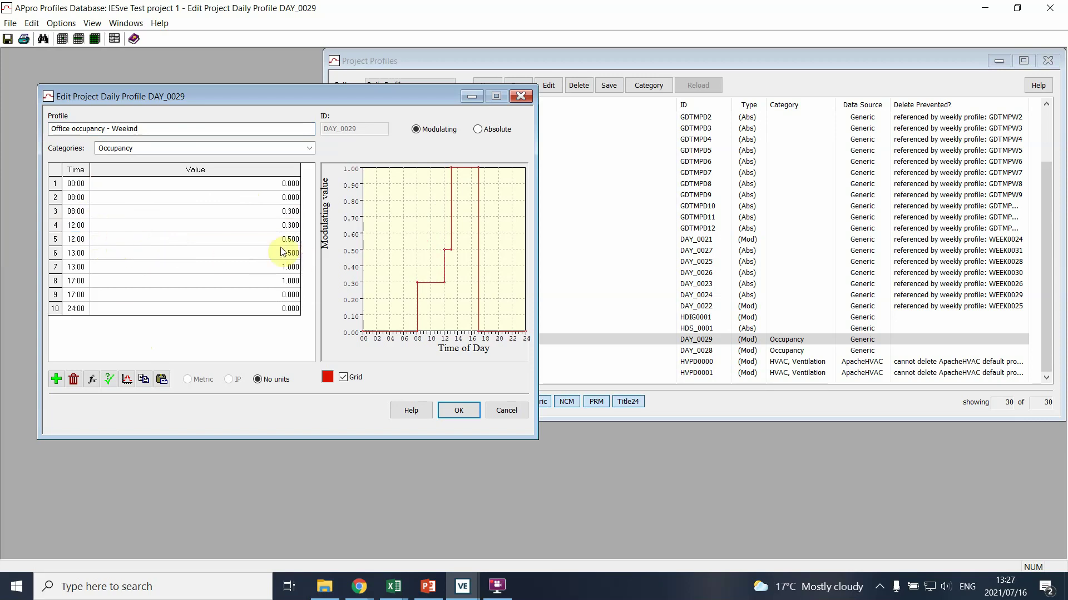
{"action": "left_click", "coordinate": [253, 244]}
{"action": "type", "text": "0"}
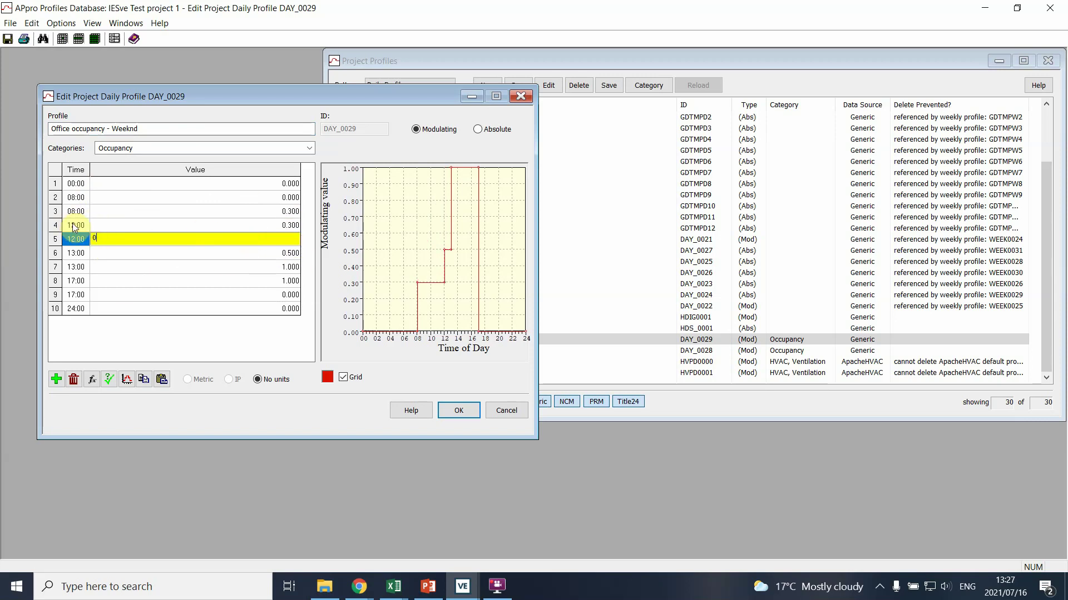
{"action": "key", "text": "Return"}
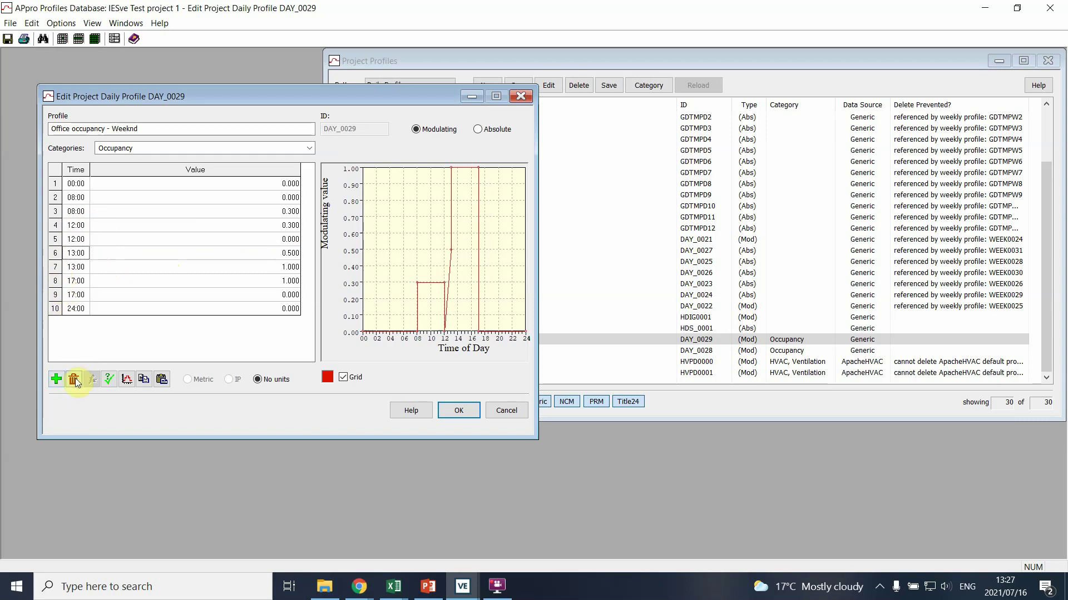
Step: Delete the four leftover rows from 13:00 to 17:00
{"action": "left_click", "coordinate": [54, 253]}
{"action": "left_click", "coordinate": [73, 380]}
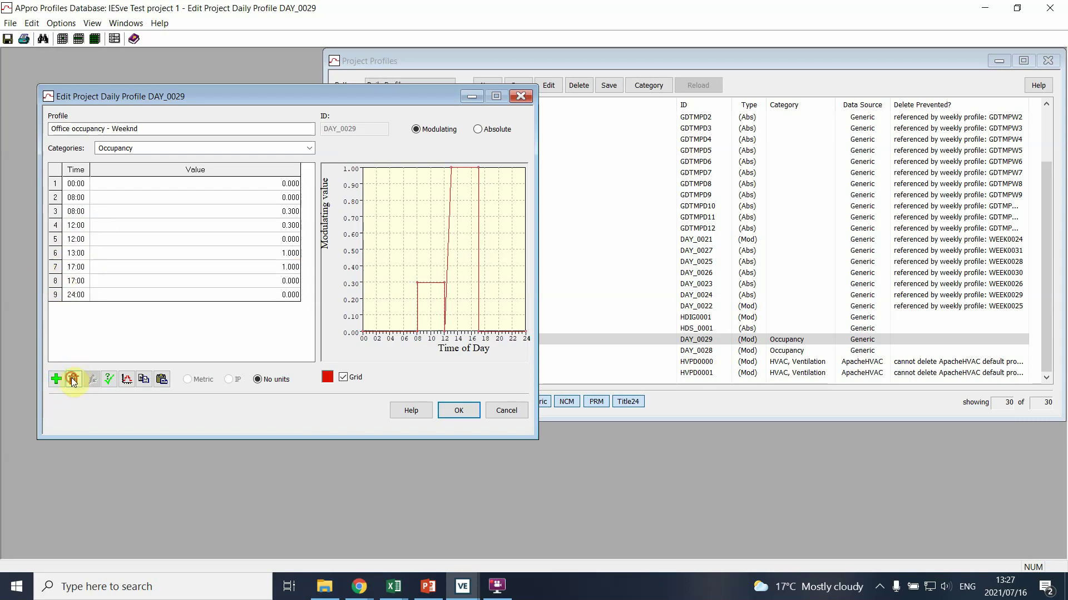
{"action": "left_click", "coordinate": [73, 379]}
{"action": "left_click", "coordinate": [72, 381]}
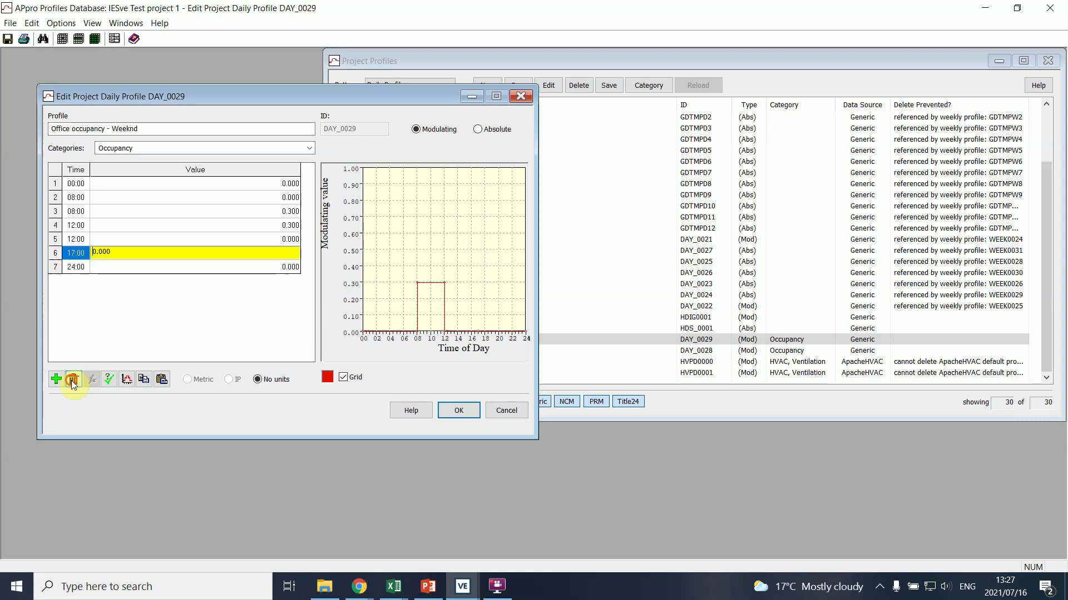
{"action": "left_click", "coordinate": [72, 380]}
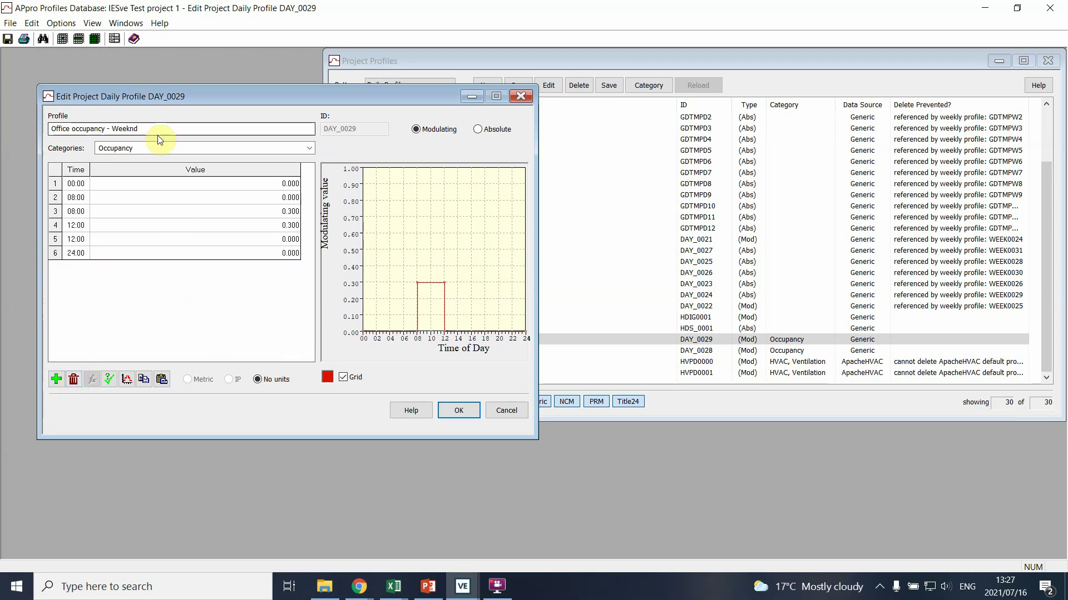
Step: Correct the name spelling to 'Office occupancy - Weekend' and confirm the last row's value
{"action": "left_click", "coordinate": [129, 130]}
{"action": "type", "text": "e"}
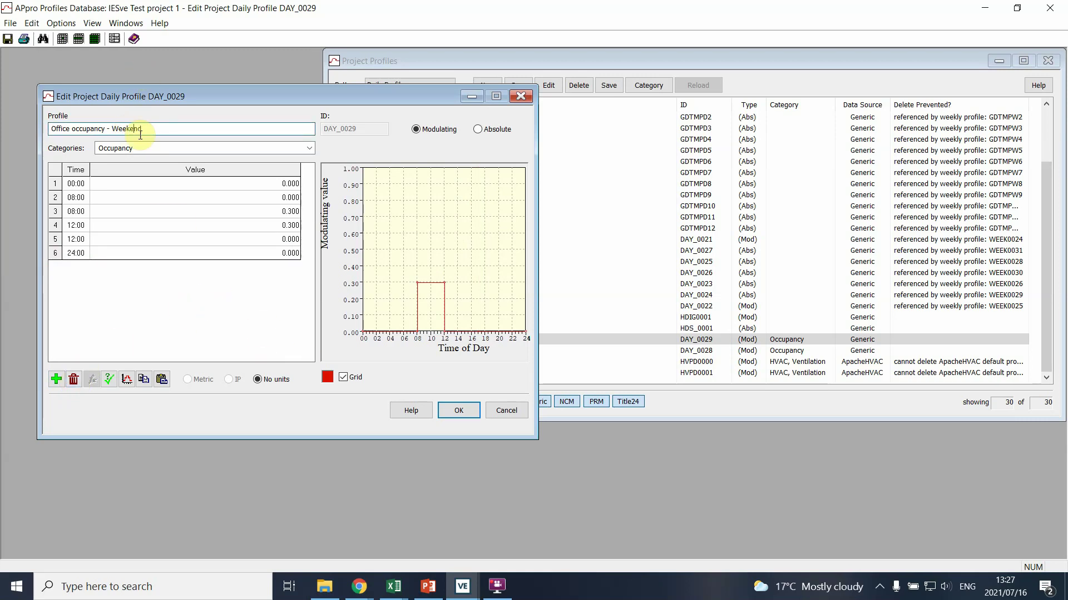
{"action": "left_click", "coordinate": [199, 303]}
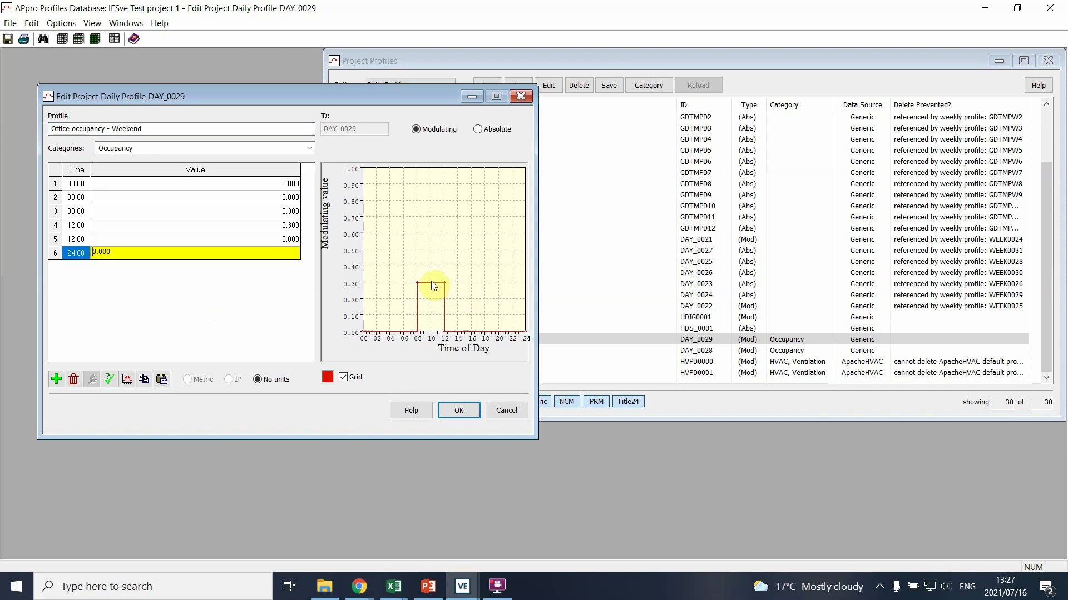
{"action": "left_click", "coordinate": [196, 329]}
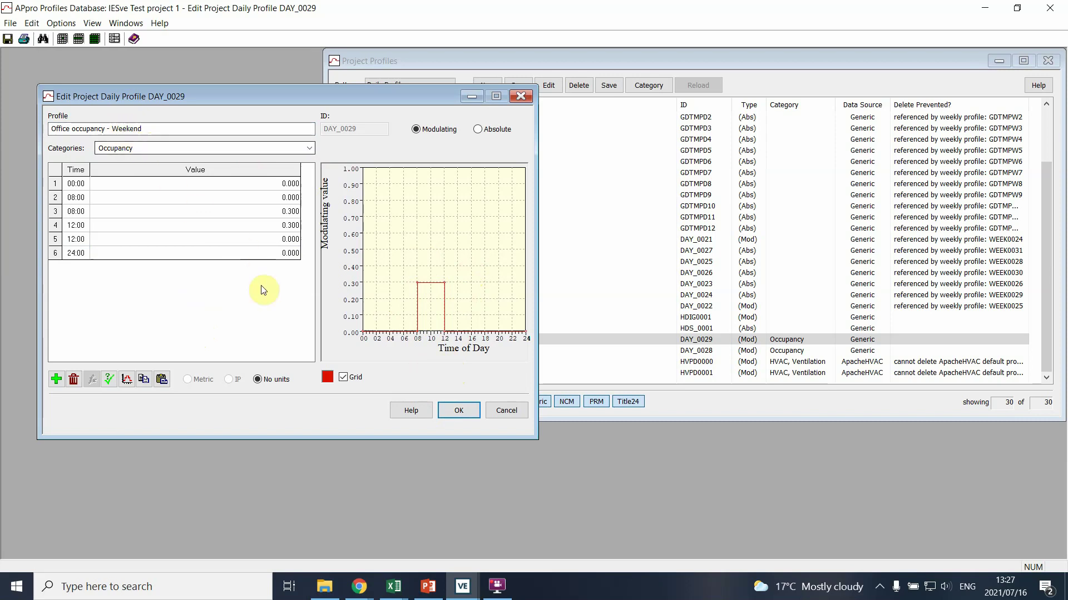
Step: Close the weekend profile editor with OK and switch the Pattern list to Weekly Profiles
{"action": "left_click", "coordinate": [455, 412]}
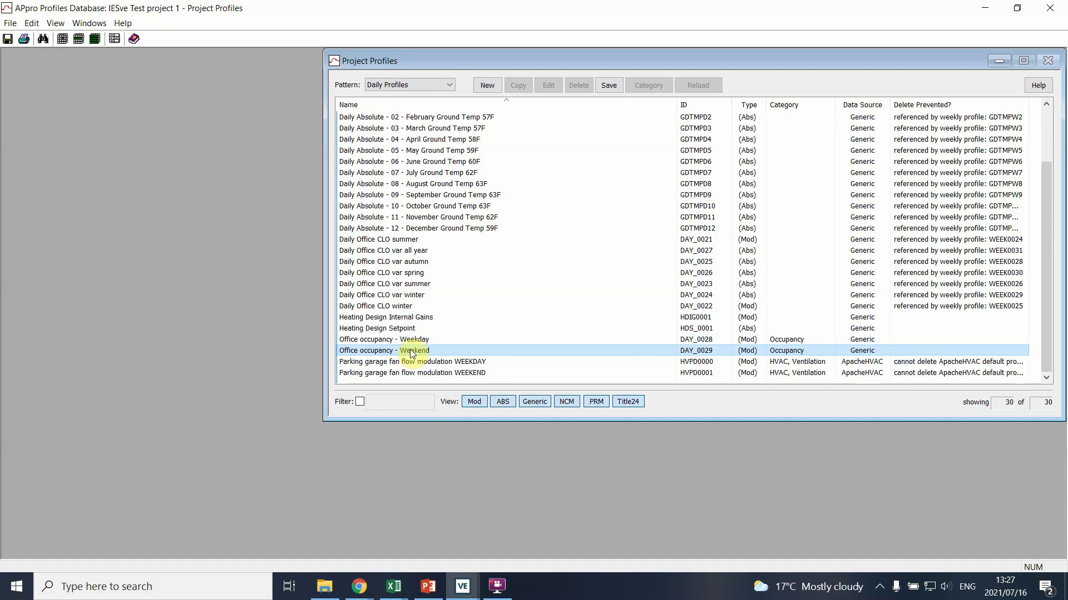
{"action": "left_click", "coordinate": [439, 85]}
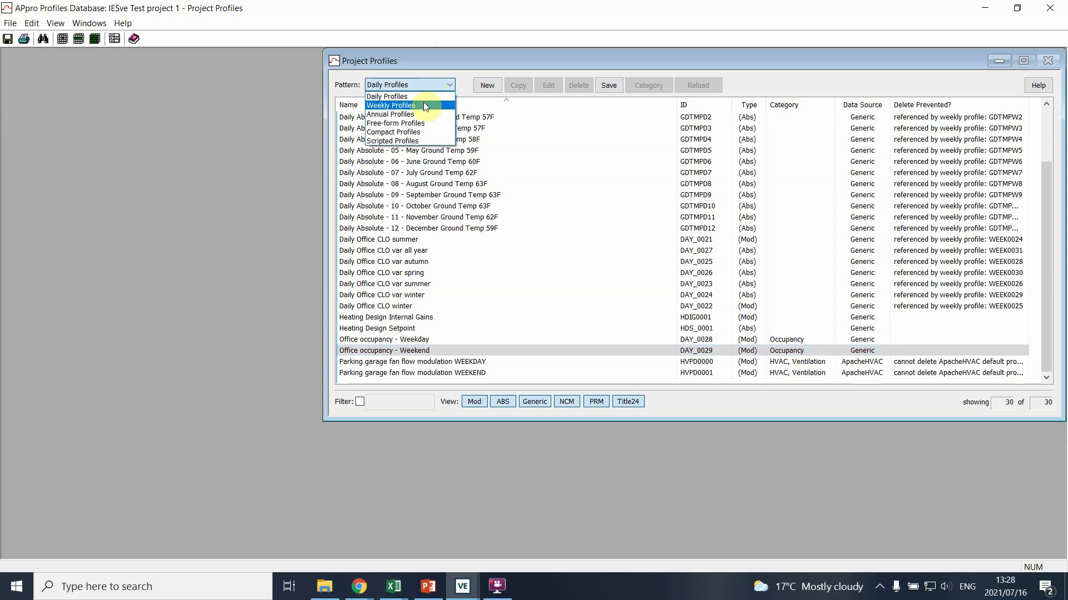
{"action": "left_click", "coordinate": [426, 106]}
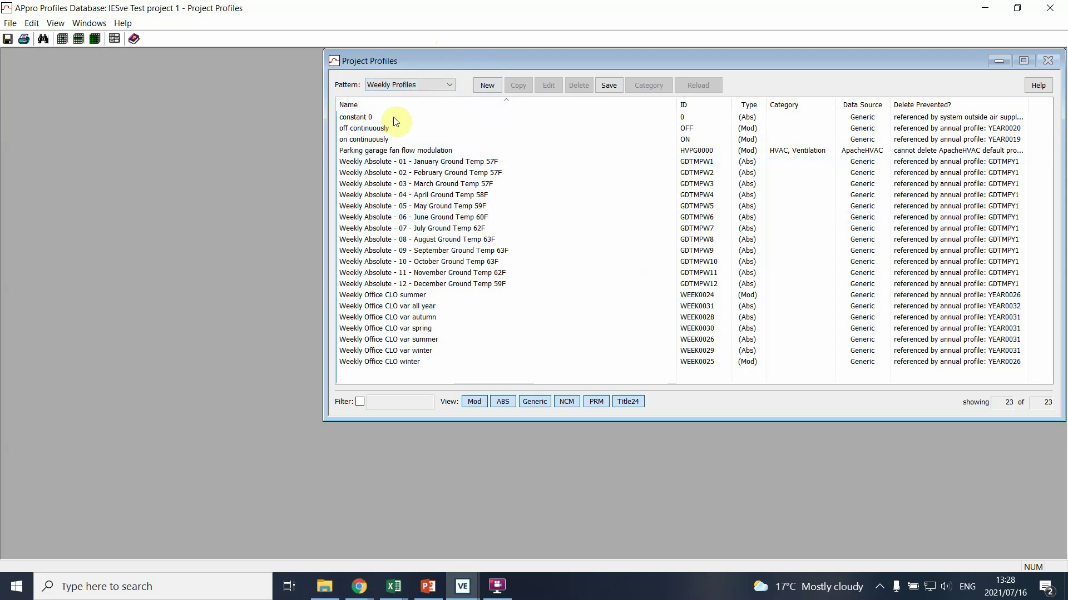
Step: Create a new weekly profile and name it 'Office Weekly'
{"action": "left_click", "coordinate": [482, 88]}
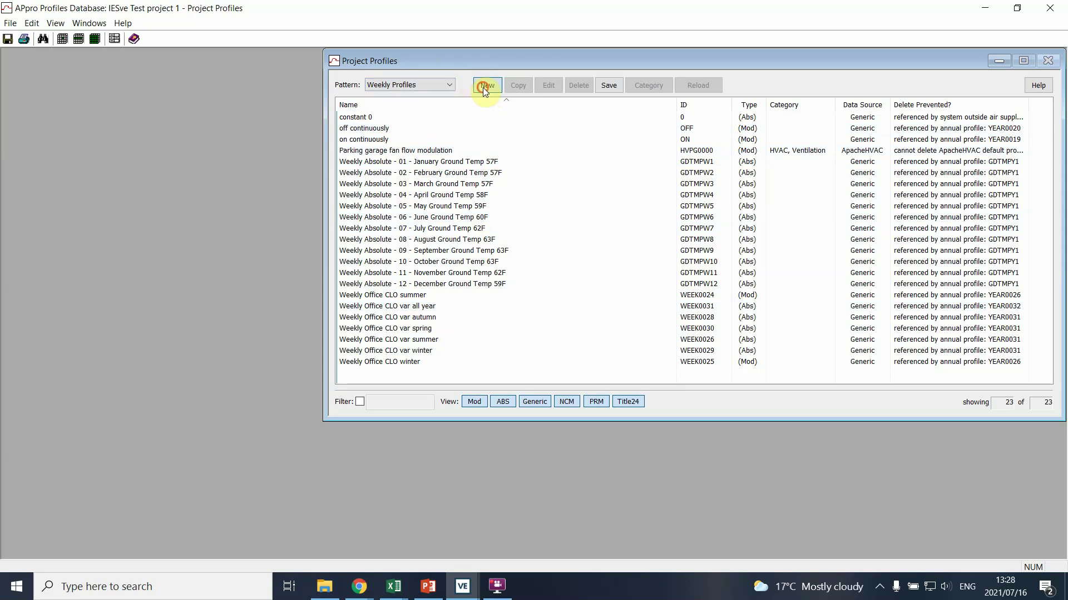
{"action": "left_click_drag", "start_coordinate": [175, 137], "coordinate": [73, 128]}
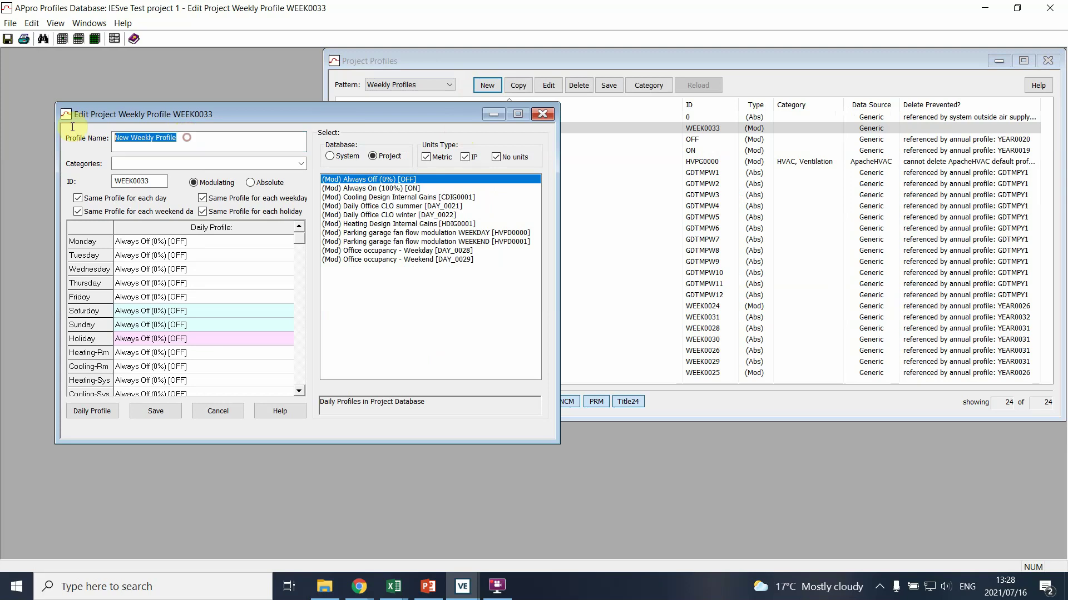
{"action": "type", "text": "offic"}
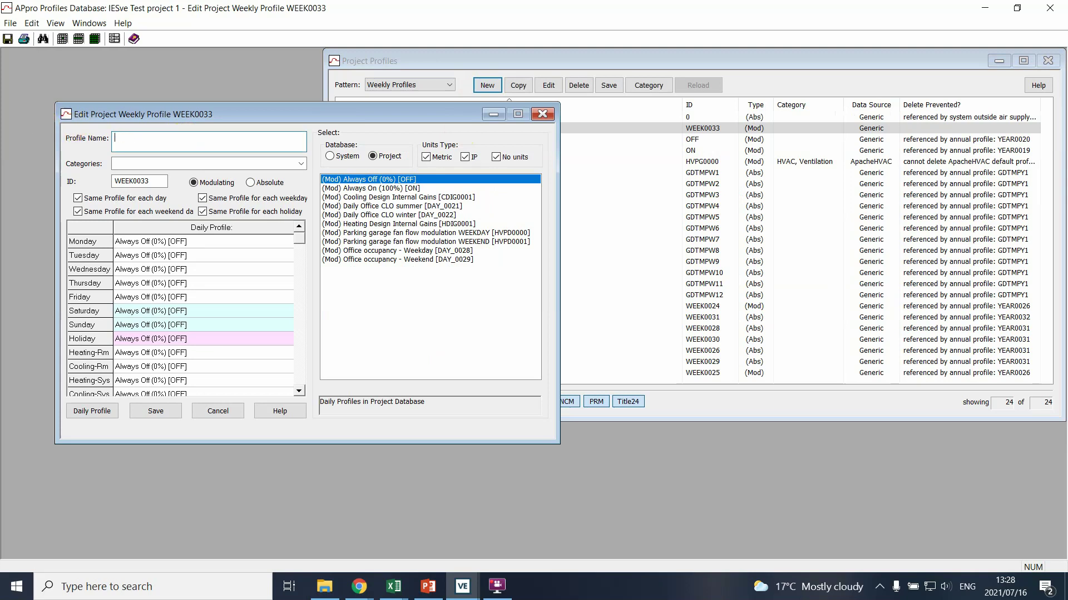
{"action": "type", "text": "e Weekly"}
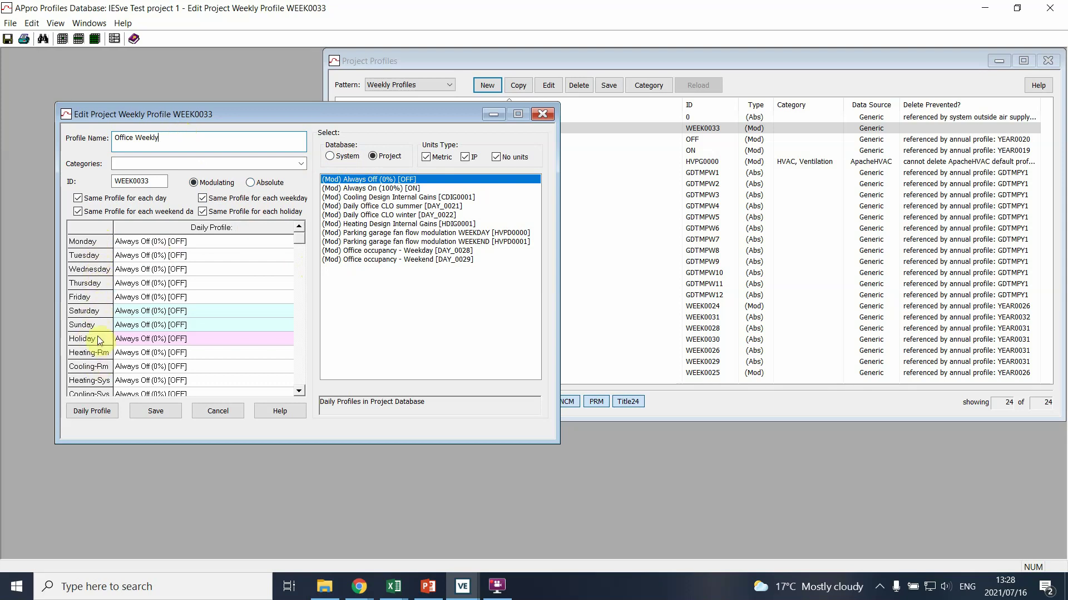
Step: Browse the daily profiles and pick Office occupancy - Weekday
{"action": "left_click", "coordinate": [301, 240]}
{"action": "left_click", "coordinate": [301, 379]}
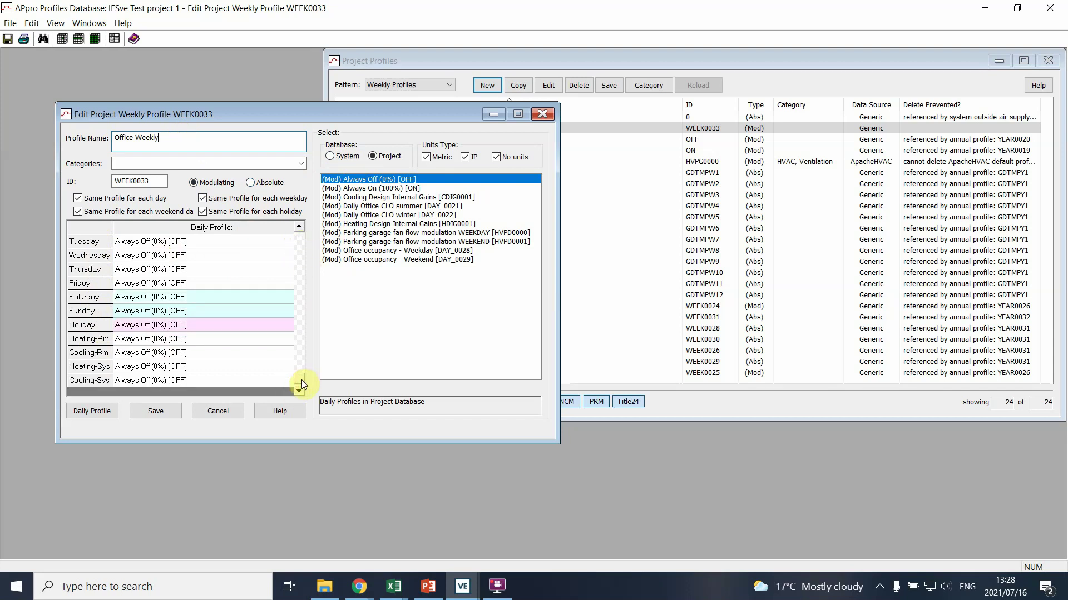
{"action": "left_click", "coordinate": [299, 226]}
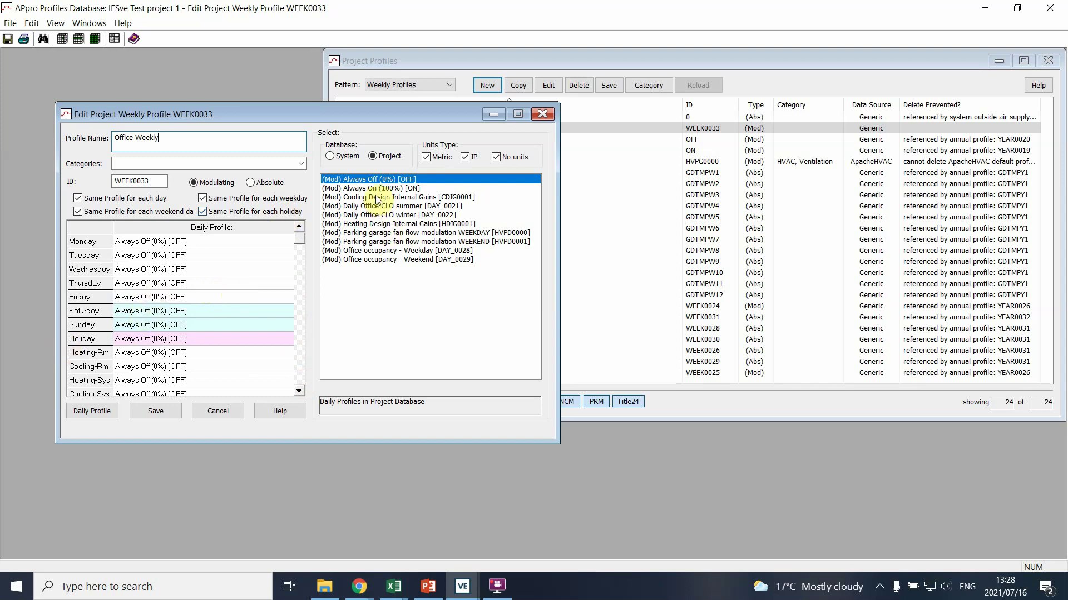
{"action": "left_click", "coordinate": [360, 252]}
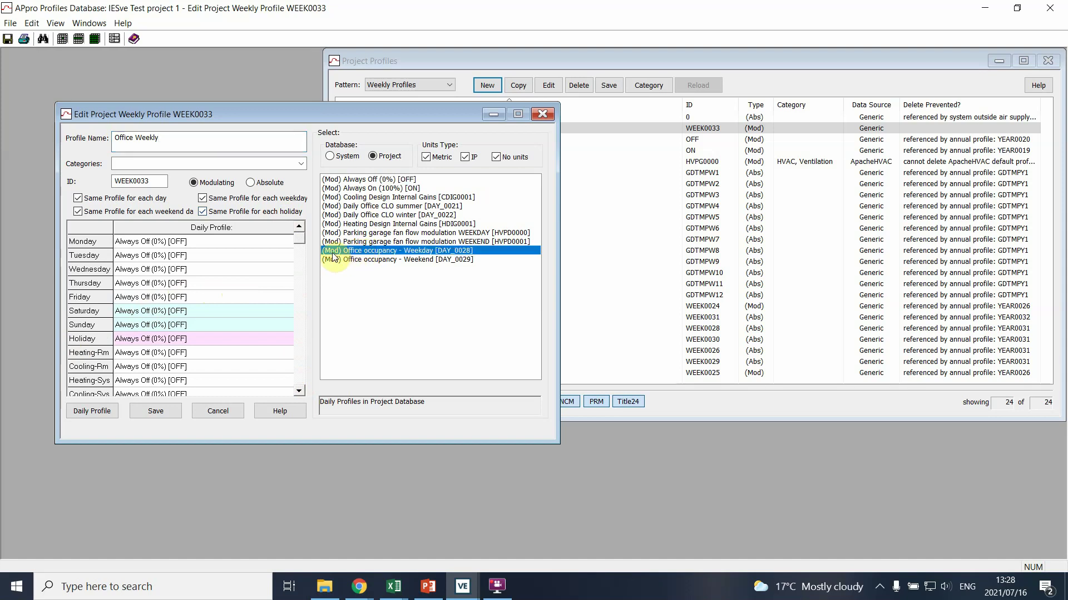
{"action": "left_click", "coordinate": [124, 244]}
{"action": "left_click", "coordinate": [100, 241]}
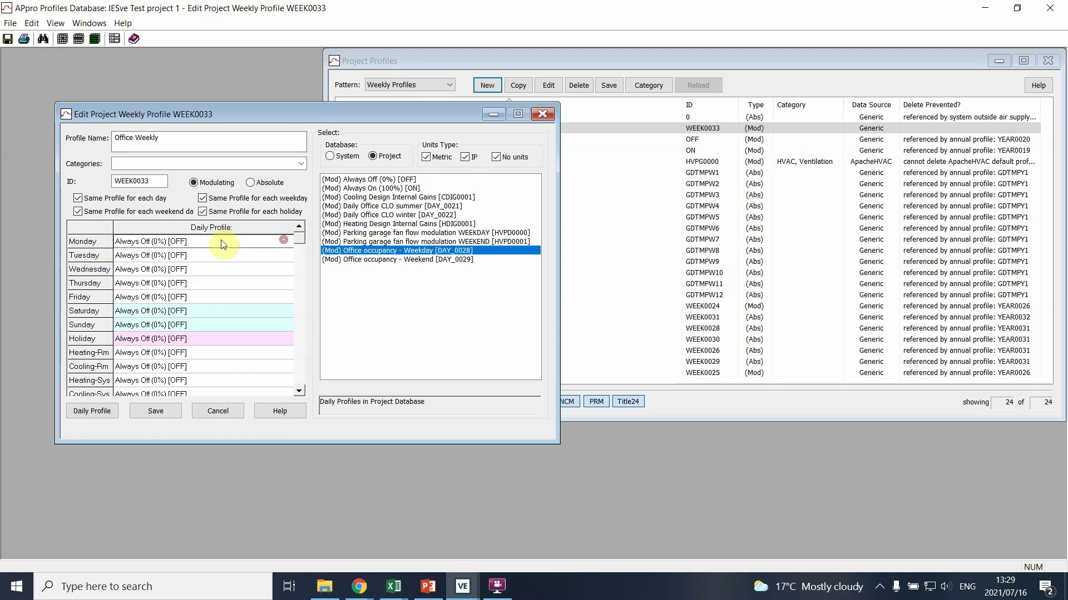
Step: Let days differ, make weekend days share one profile, and preview Monday's Always Off profile
{"action": "left_click", "coordinate": [78, 199]}
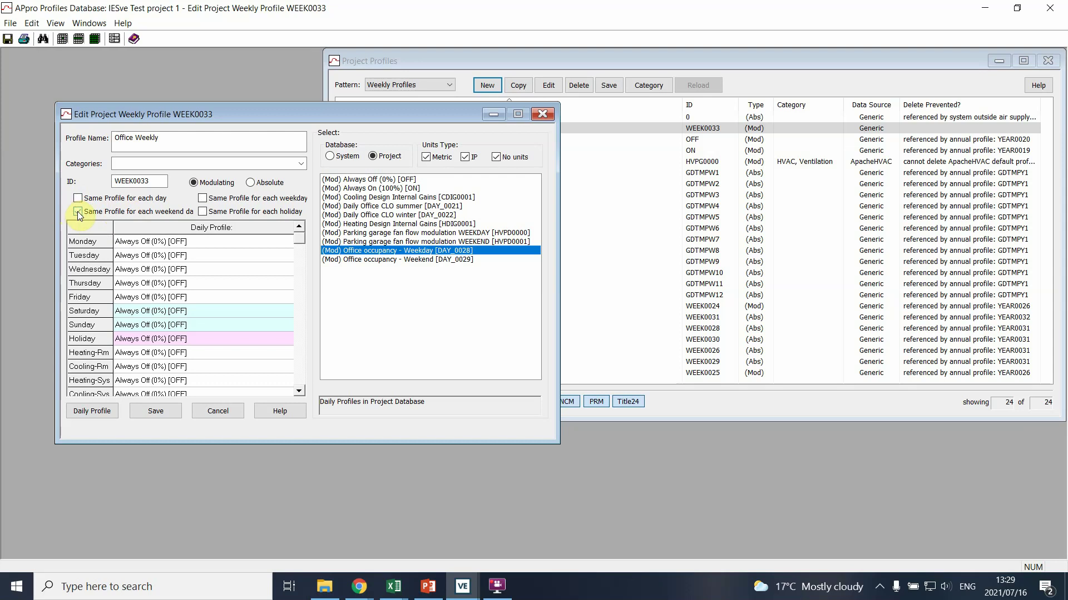
{"action": "left_click", "coordinate": [78, 212]}
{"action": "left_click", "coordinate": [207, 240]}
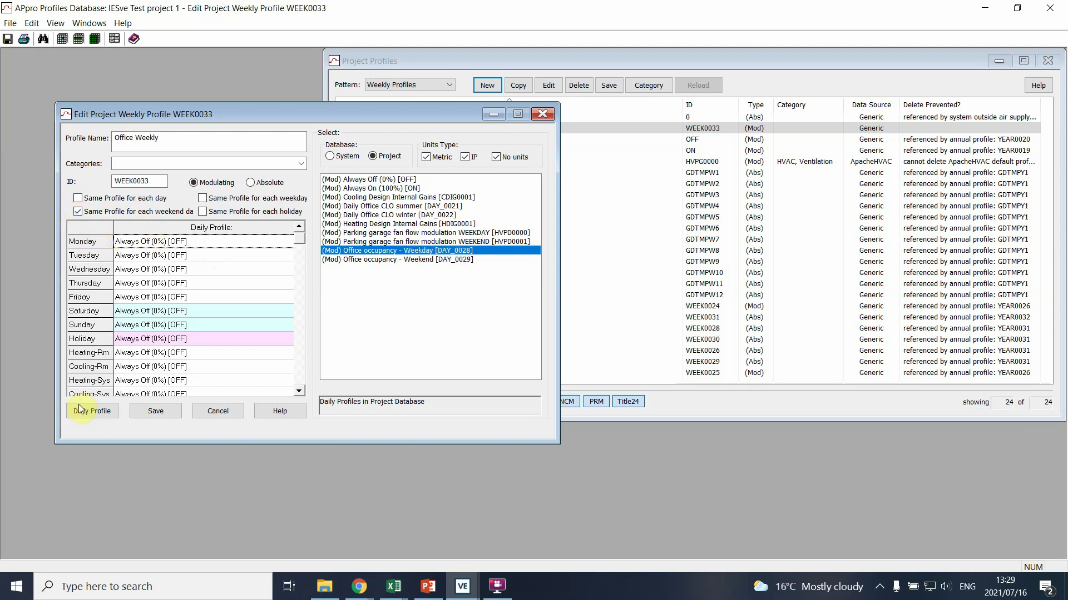
{"action": "left_click", "coordinate": [92, 412]}
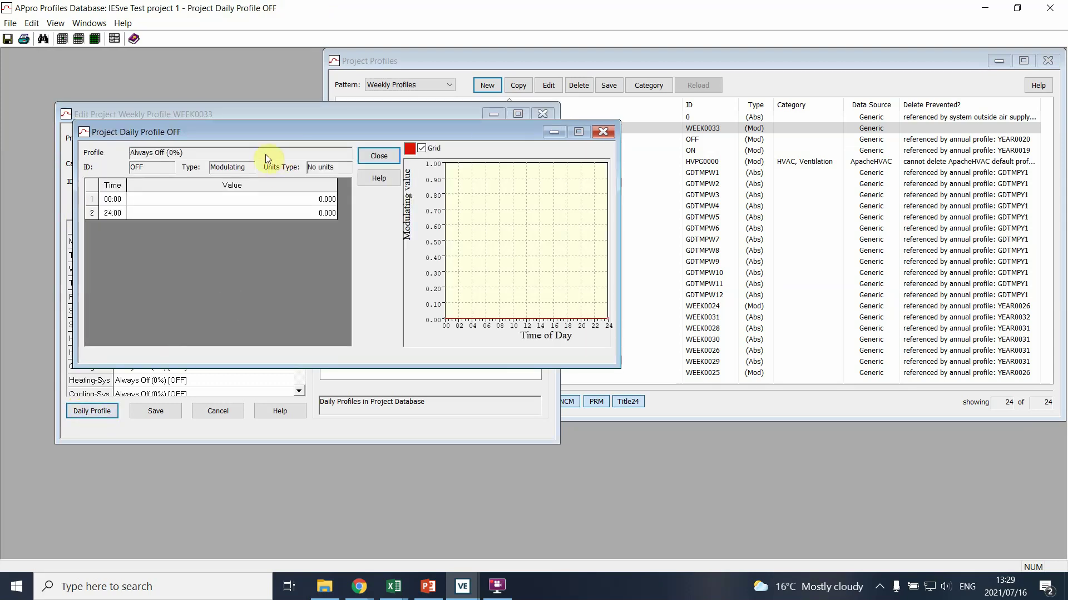
{"action": "left_click", "coordinate": [604, 131]}
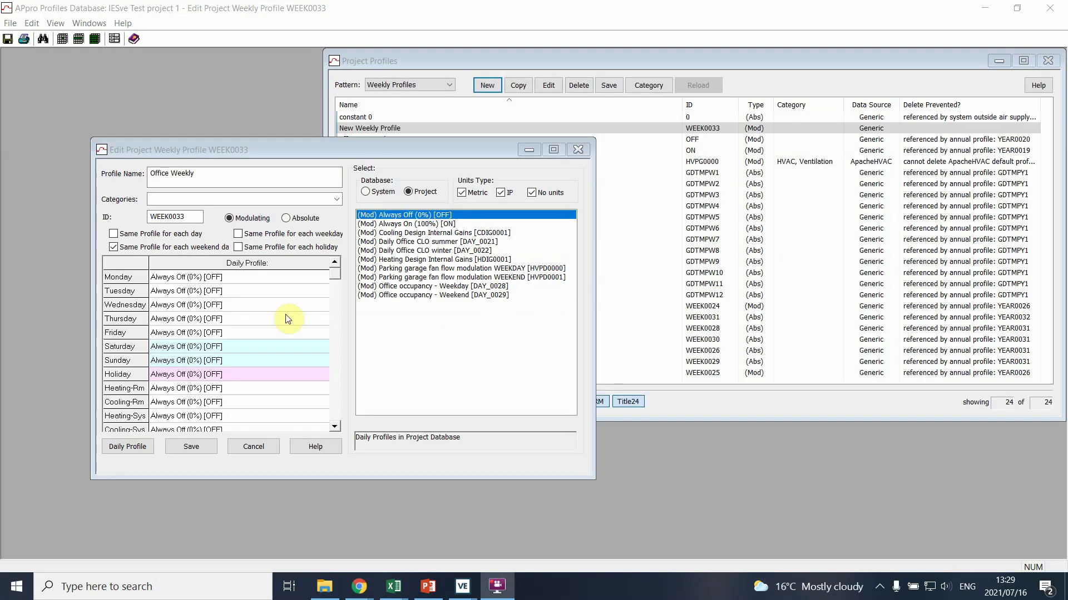
Step: Assign Office occupancy - Weekend to Saturday and Sunday
{"action": "left_click", "coordinate": [123, 284]}
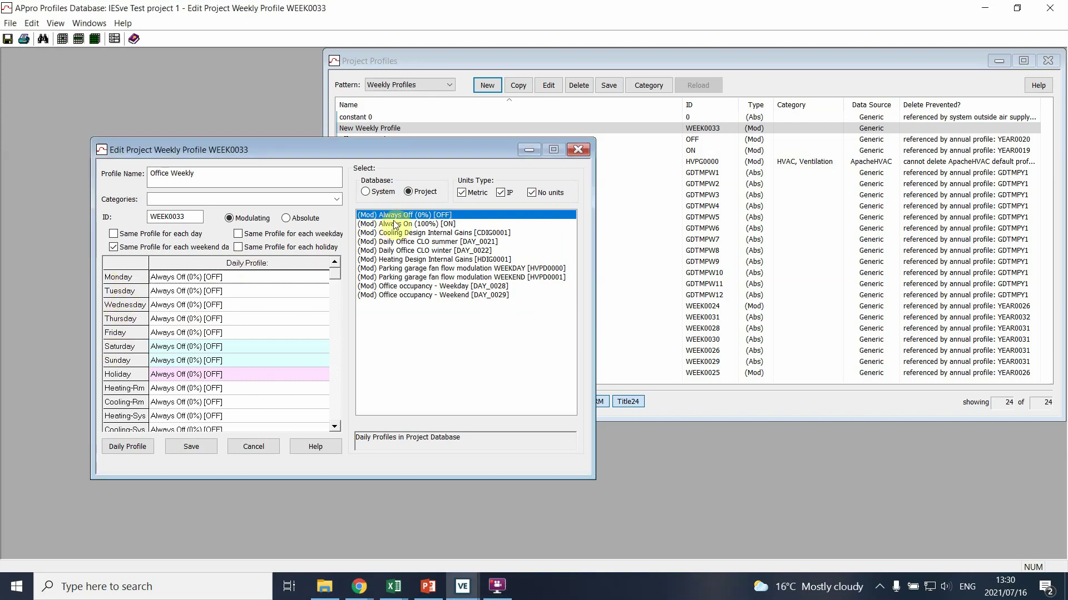
{"action": "left_click", "coordinate": [398, 288]}
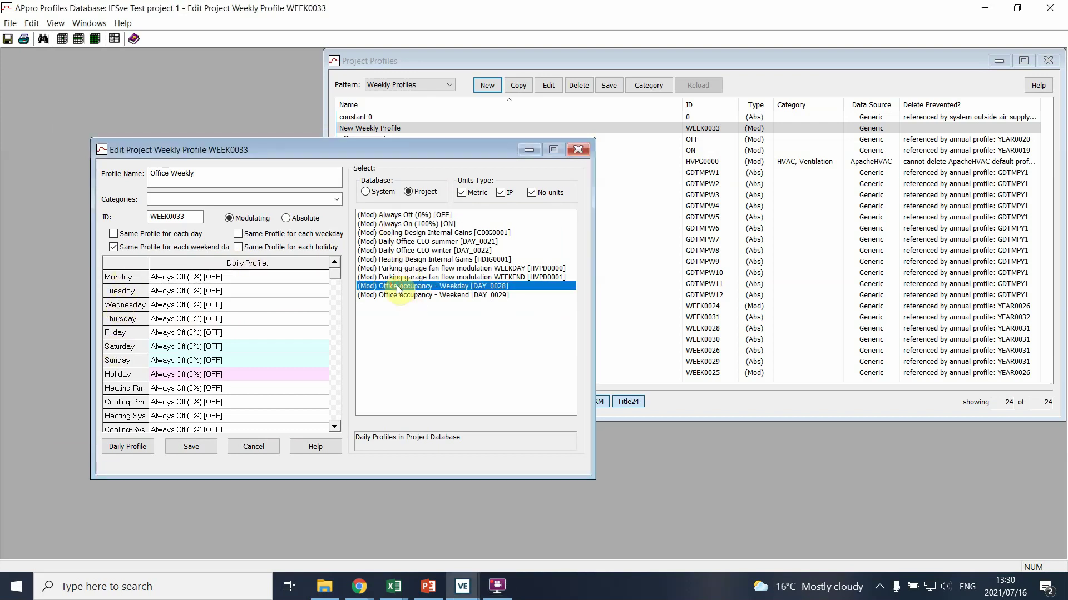
{"action": "double_click", "coordinate": [398, 287]}
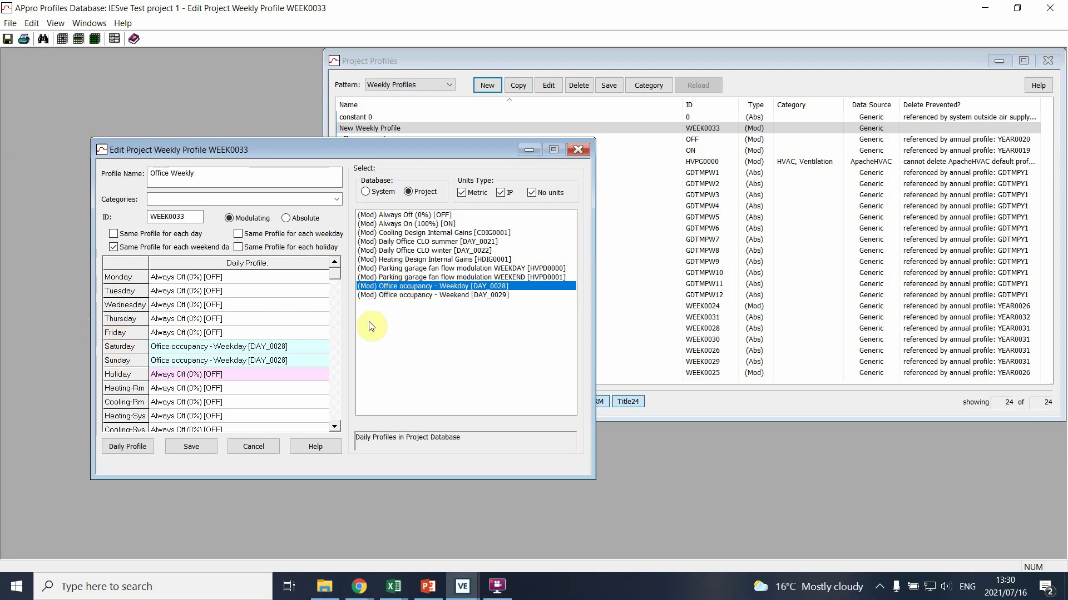
{"action": "double_click", "coordinate": [421, 295]}
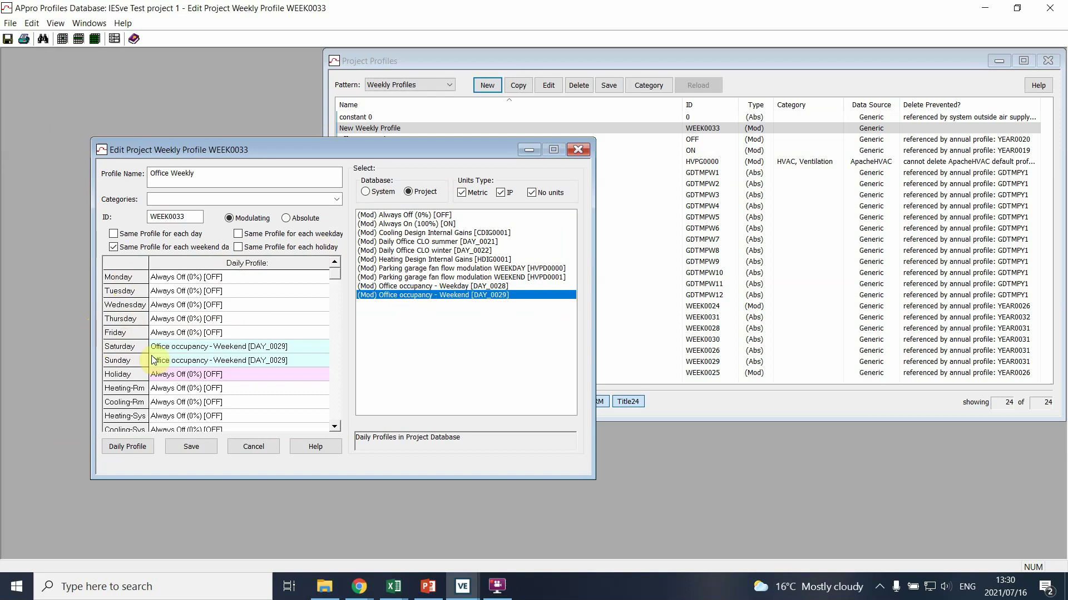
{"action": "left_click", "coordinate": [124, 329]}
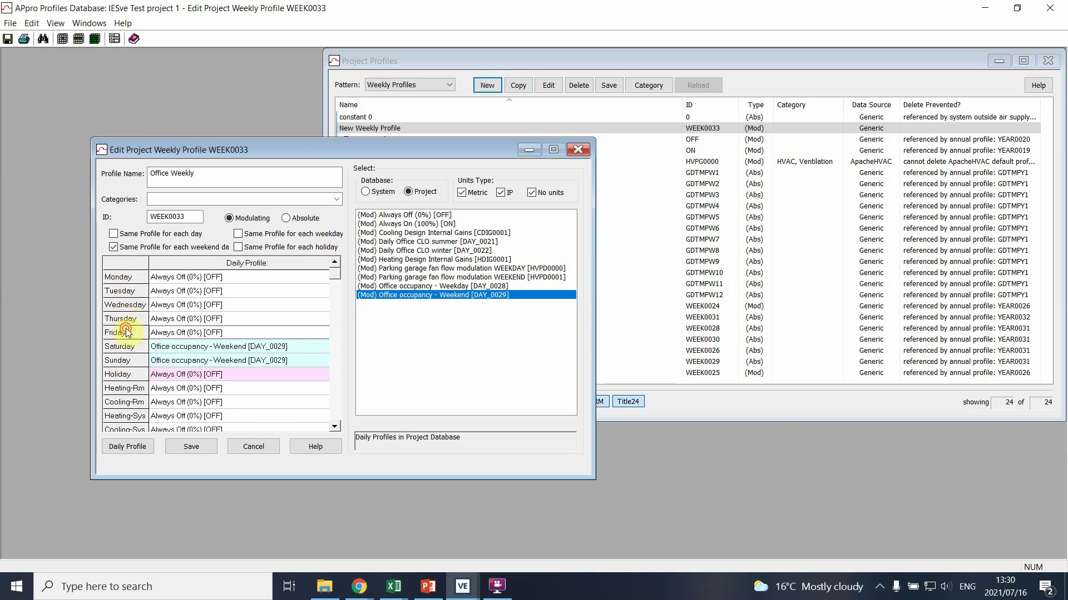
{"action": "double_click", "coordinate": [409, 287]}
{"action": "double_click", "coordinate": [398, 295]}
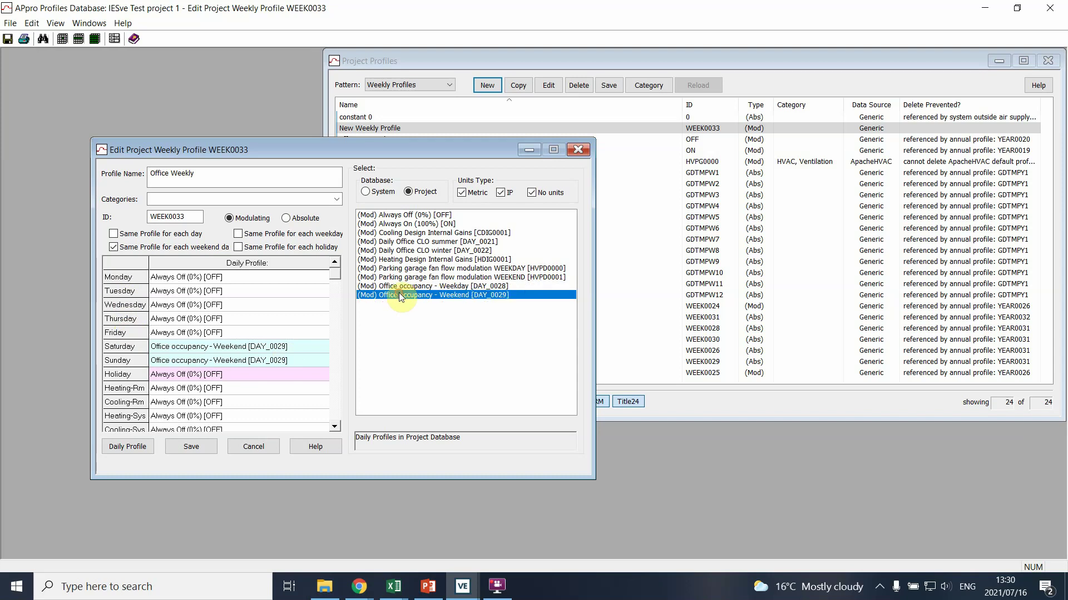
Step: Make weekdays share one profile and assign Office occupancy - Weekday to Monday–Friday
{"action": "left_click", "coordinate": [113, 235]}
{"action": "left_click", "coordinate": [114, 247]}
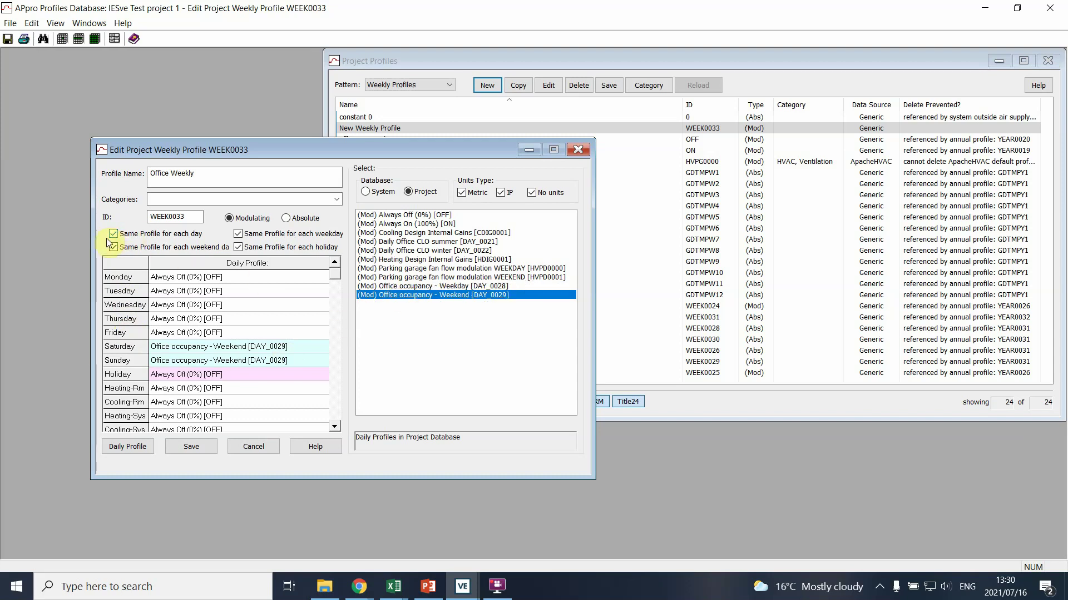
{"action": "left_click", "coordinate": [238, 234]}
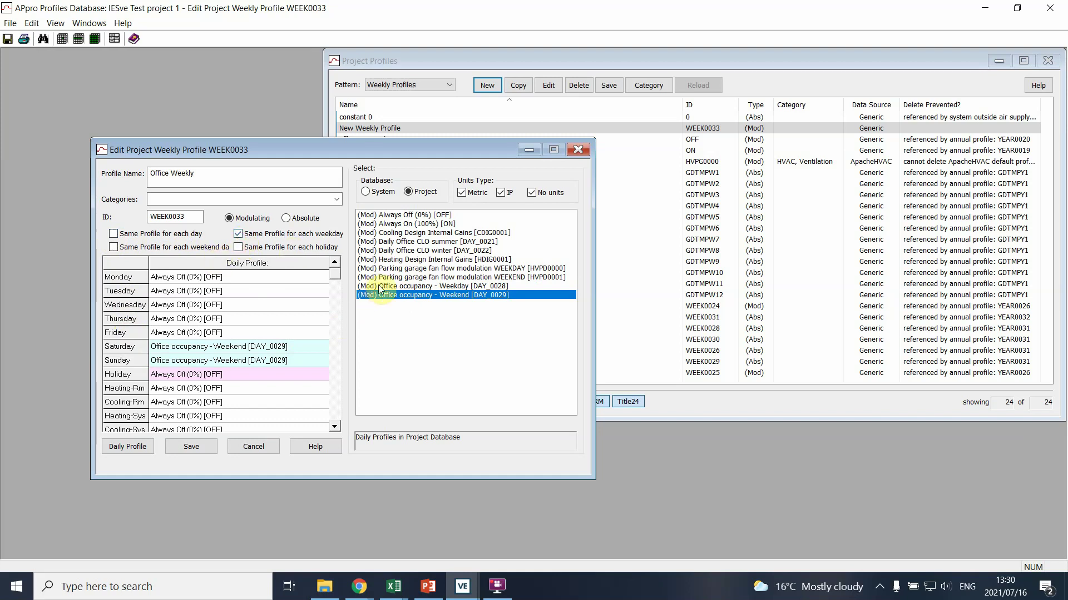
{"action": "left_click", "coordinate": [432, 290]}
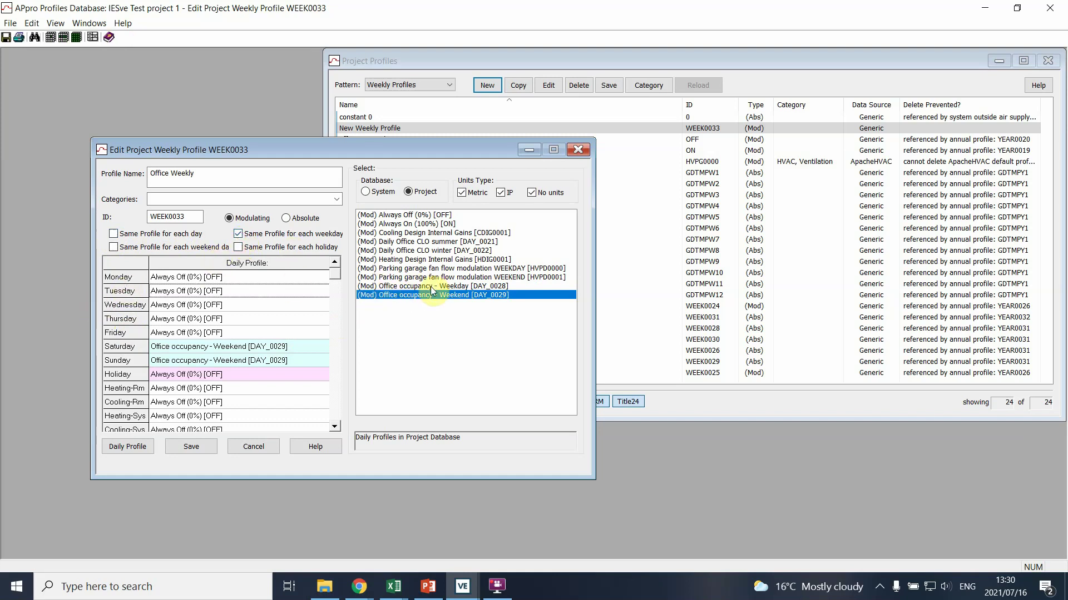
{"action": "left_click", "coordinate": [431, 287]}
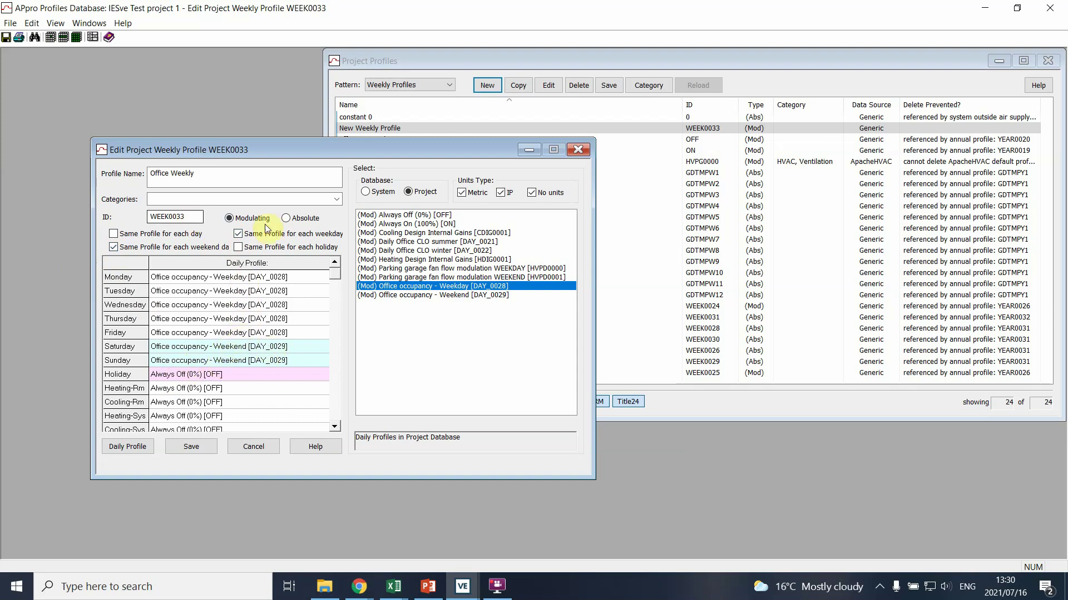
Step: Set the Office Weekly profile's category to Occupancy
{"action": "left_click", "coordinate": [336, 199]}
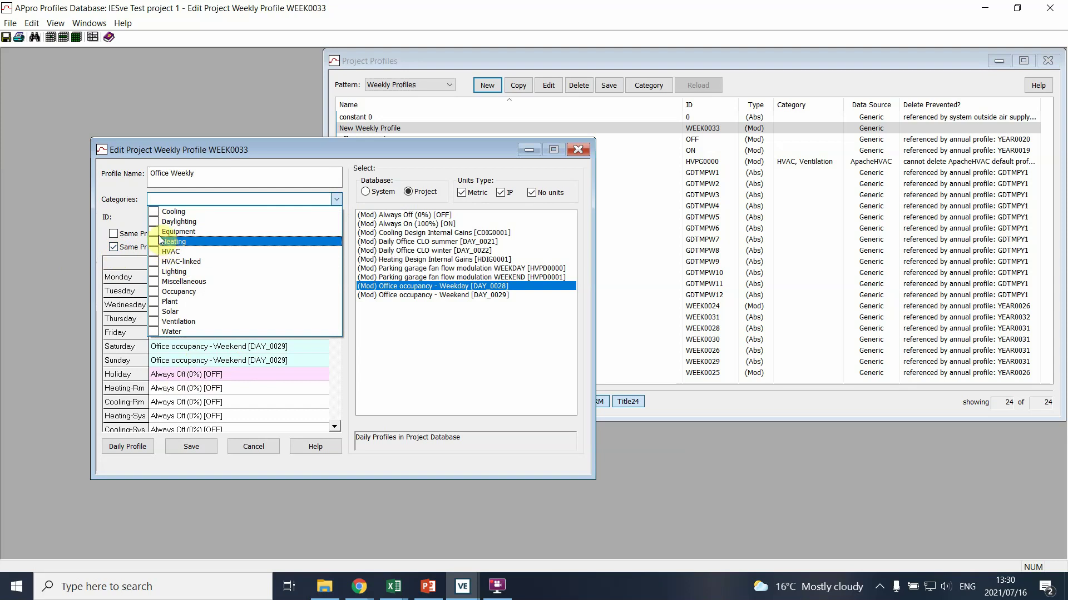
{"action": "left_click", "coordinate": [154, 292]}
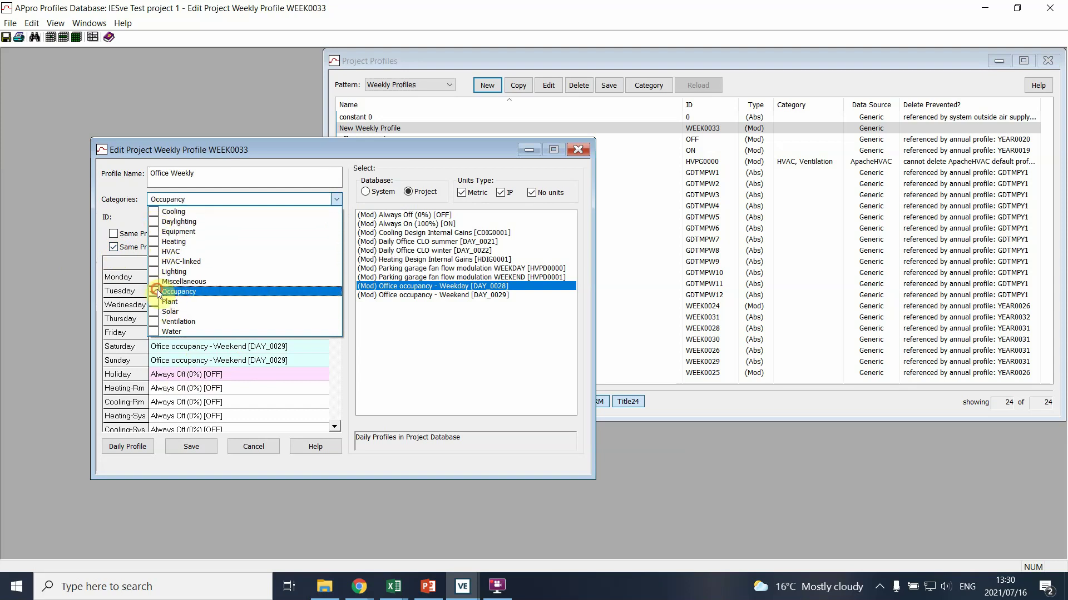
{"action": "left_click", "coordinate": [232, 196]}
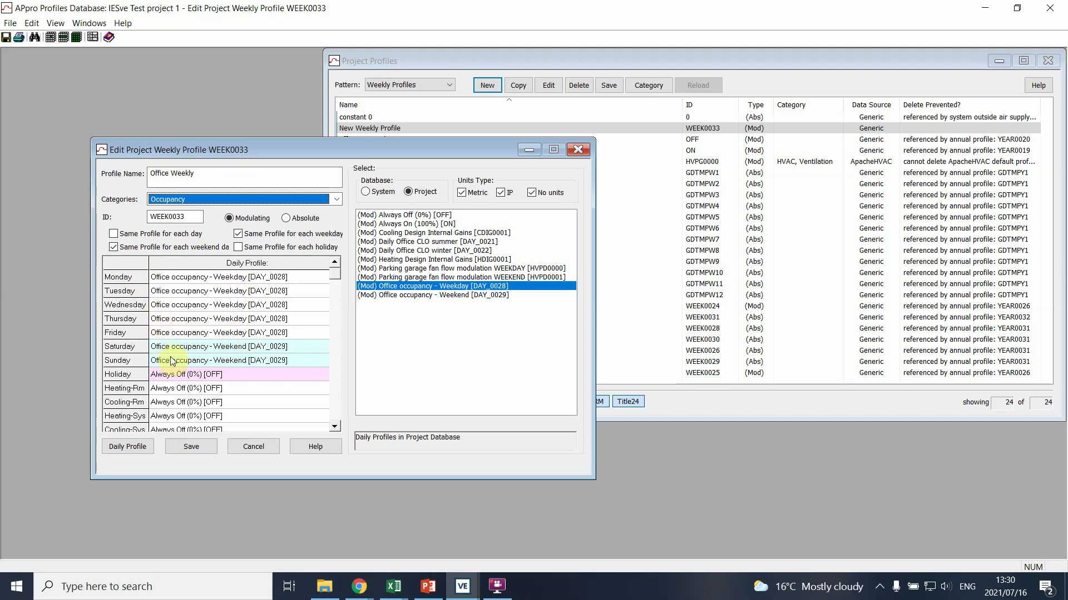
Step: Save Office Weekly and select its WEEK0033 row in the project profiles list
{"action": "left_click", "coordinate": [192, 441]}
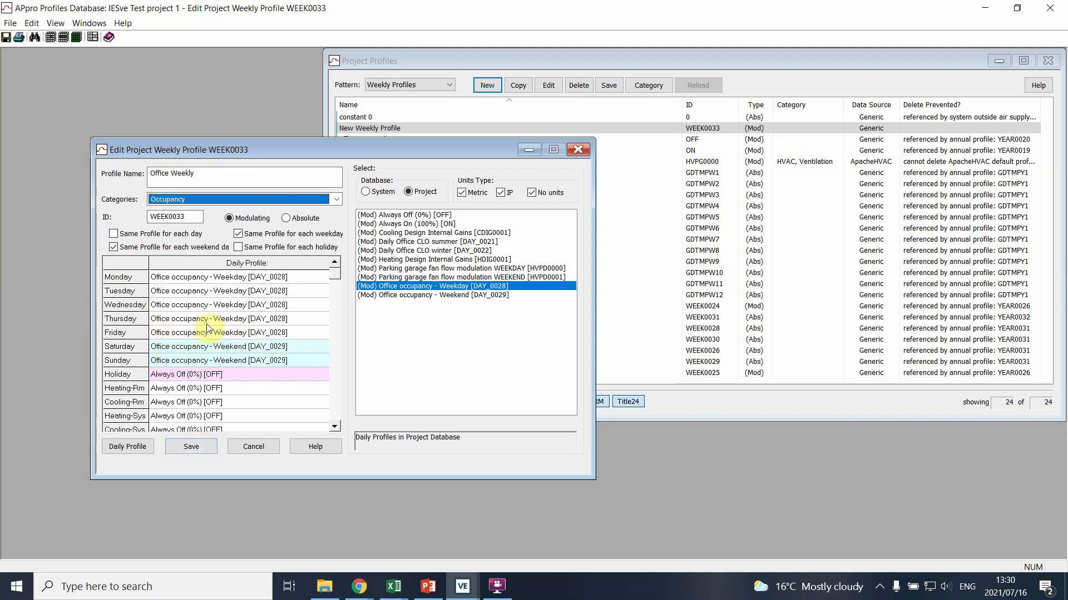
{"action": "left_click", "coordinate": [186, 444]}
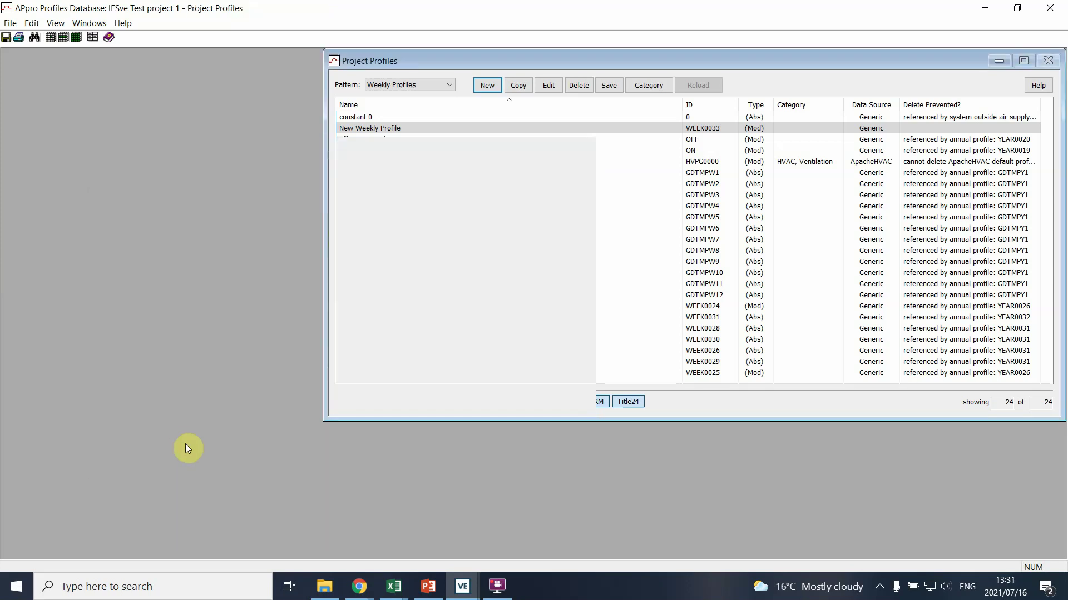
{"action": "left_click", "coordinate": [362, 140]}
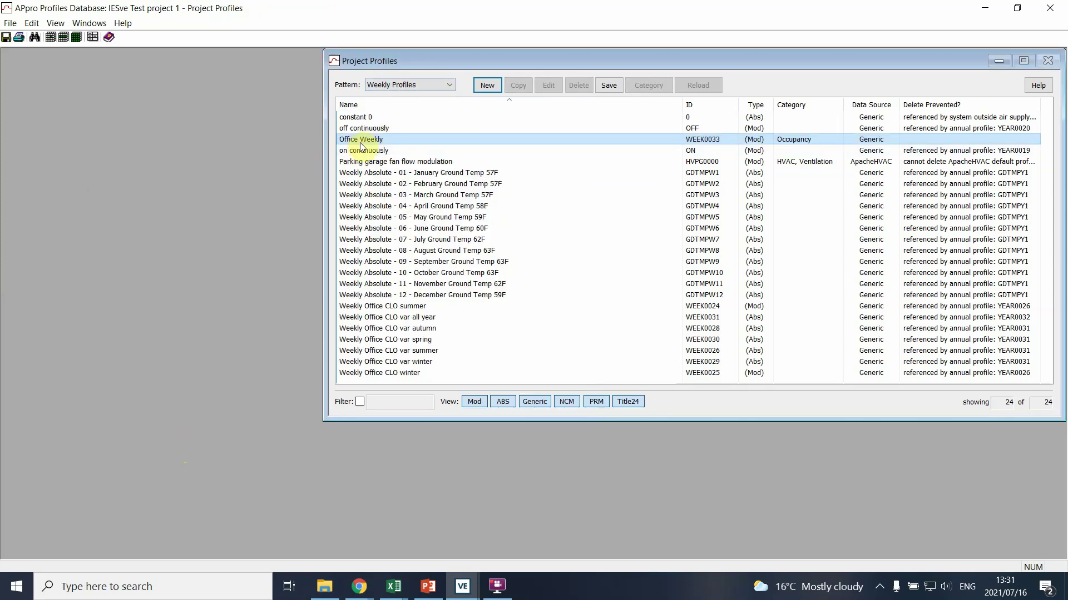
Step: Switch to annual profiles and create a new one named 'Offfice Annual'
{"action": "left_click", "coordinate": [446, 85]}
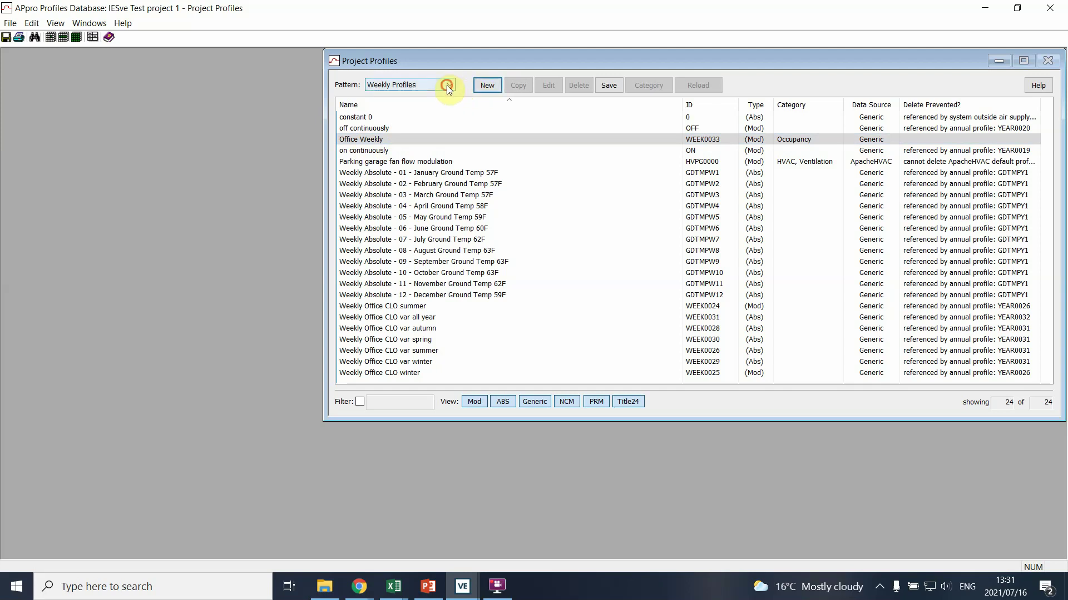
{"action": "left_click", "coordinate": [414, 114]}
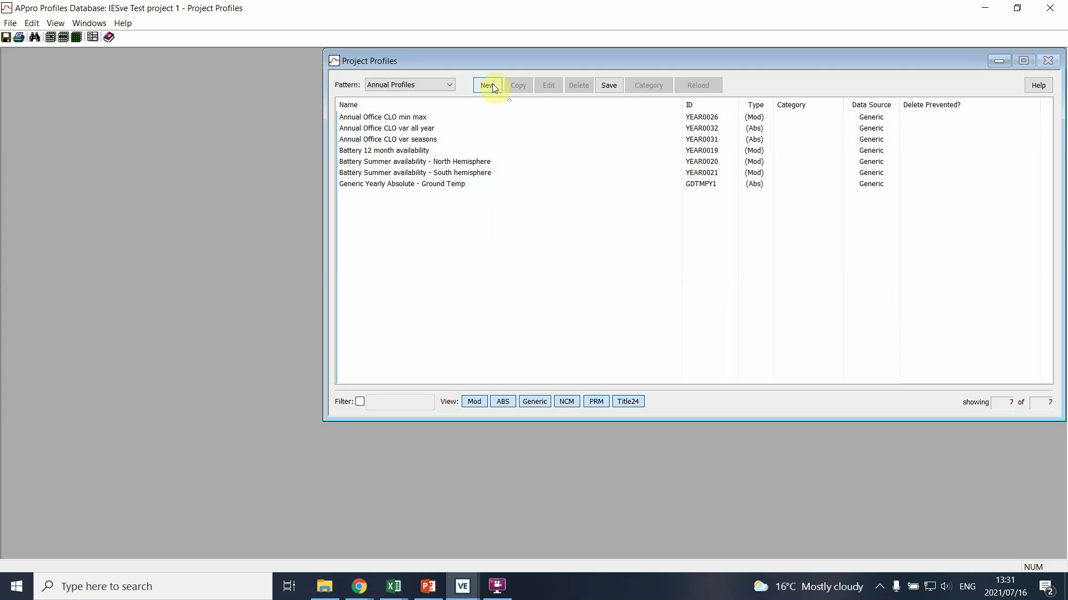
{"action": "left_click", "coordinate": [492, 86]}
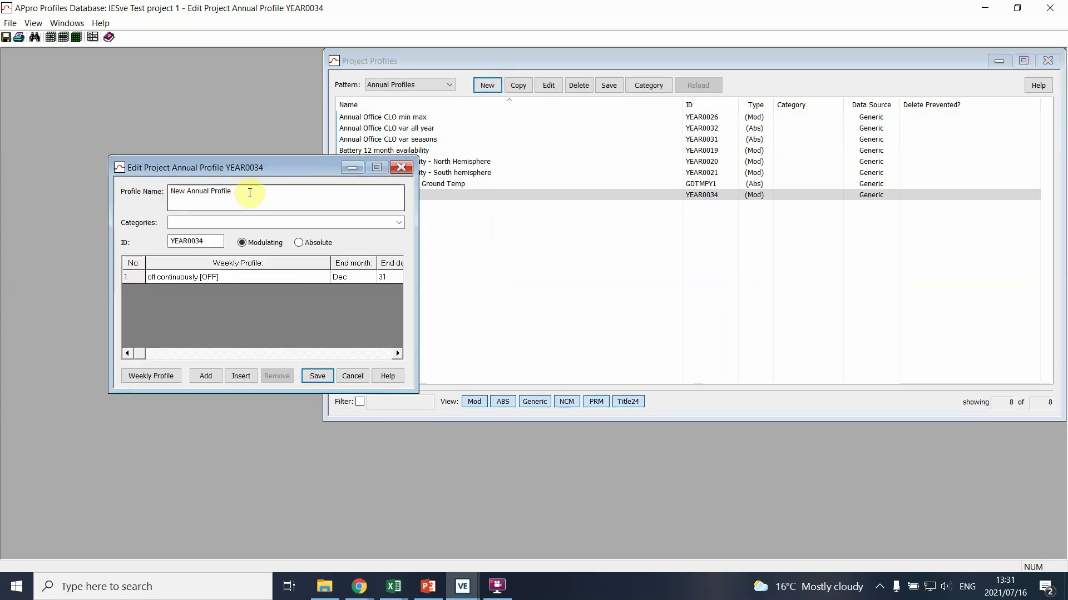
{"action": "left_click_drag", "start_coordinate": [273, 191], "coordinate": [145, 192]}
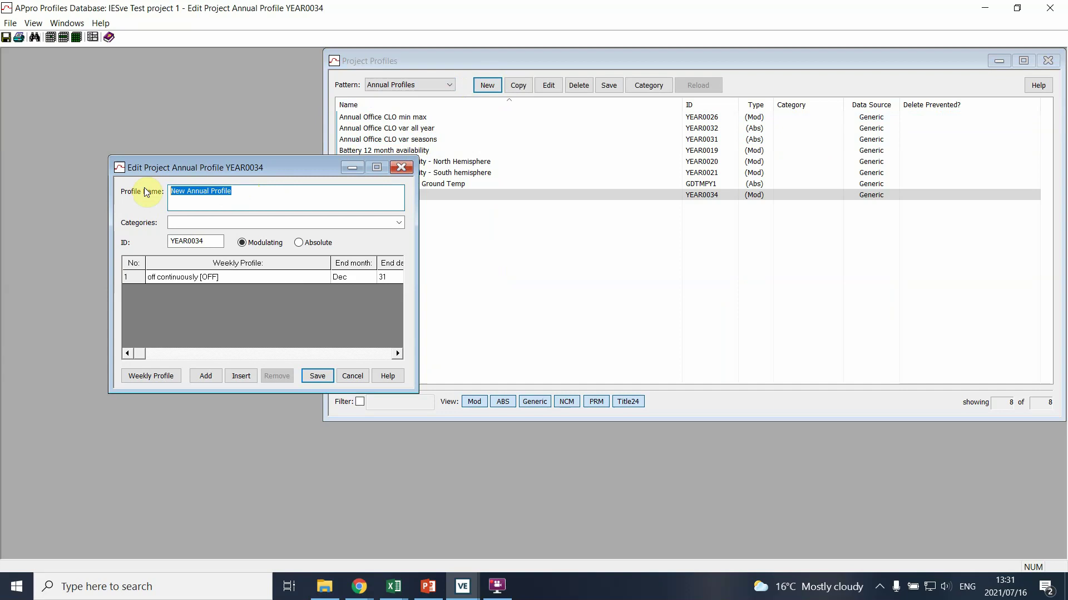
{"action": "type", "text": "offic"}
{"action": "key", "text": "BackSpace"}
{"action": "key", "text": "BackSpace"}
{"action": "key", "text": "BackSpace"}
{"action": "key", "text": "BackSpace"}
{"action": "key", "text": "BackSpace"}
{"action": "type", "text": "Offfice Annual"}
Step: Tag it Occupancy and use Office Weekly [WEEK0033] for the first period through Dec 31
{"action": "left_click", "coordinate": [228, 225]}
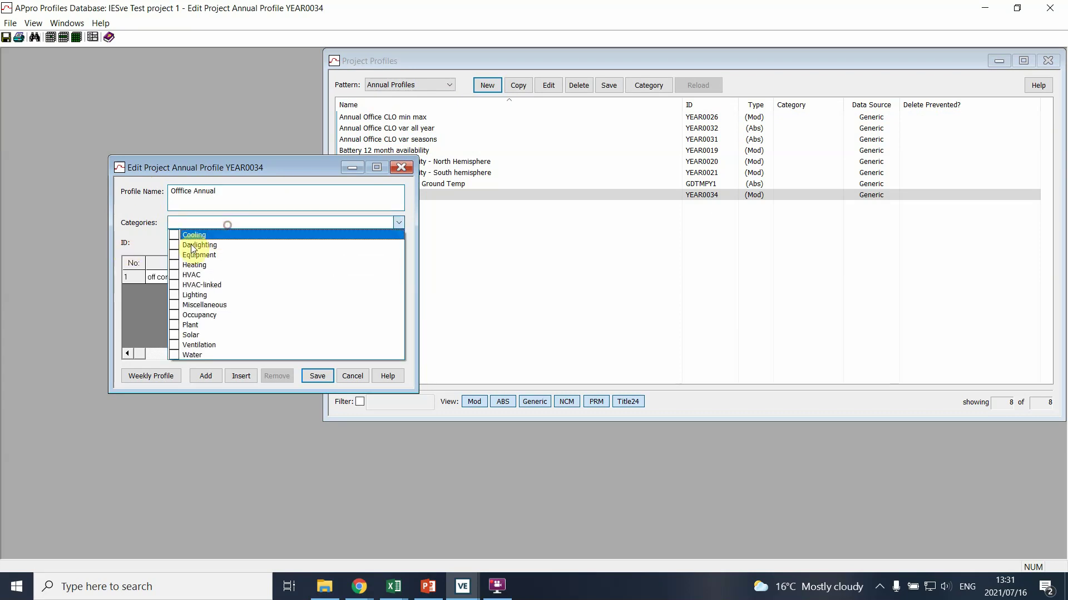
{"action": "left_click", "coordinate": [179, 315]}
{"action": "left_click", "coordinate": [124, 312]}
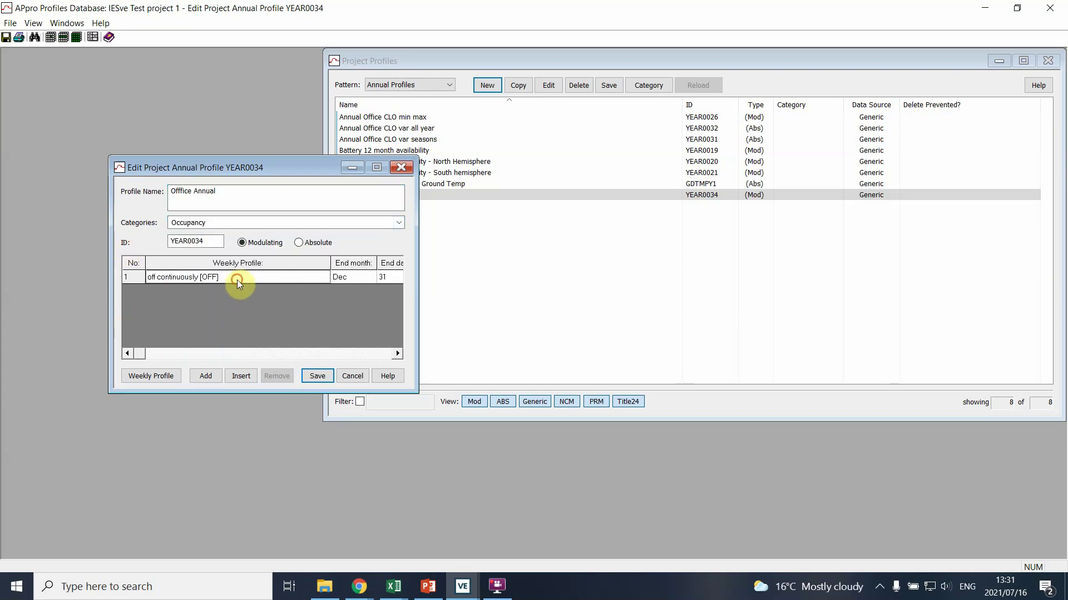
{"action": "left_click", "coordinate": [265, 274]}
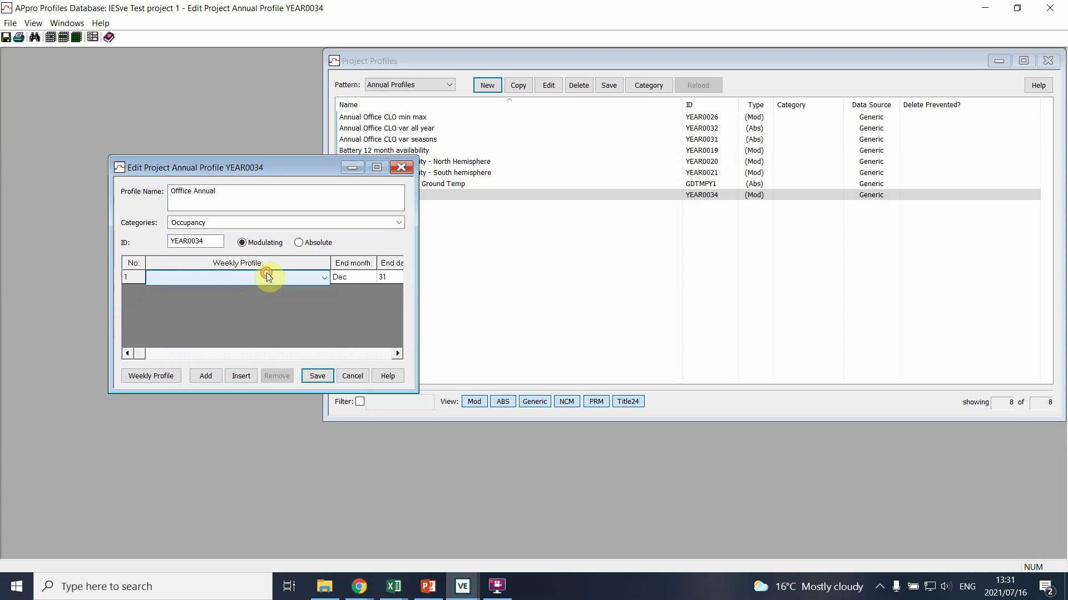
{"action": "left_click", "coordinate": [324, 277]}
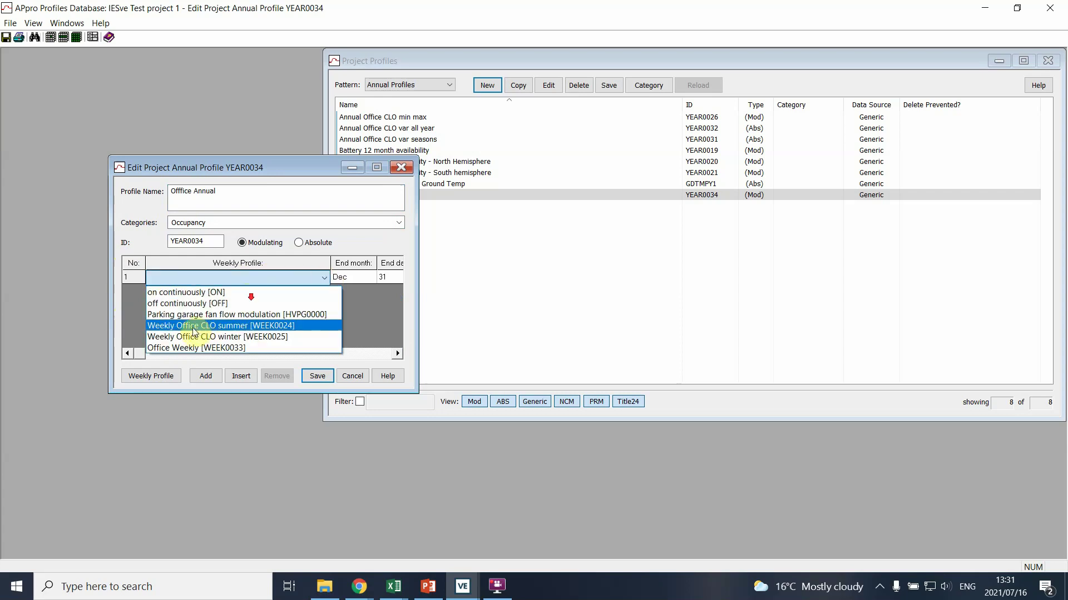
{"action": "left_click", "coordinate": [186, 348]}
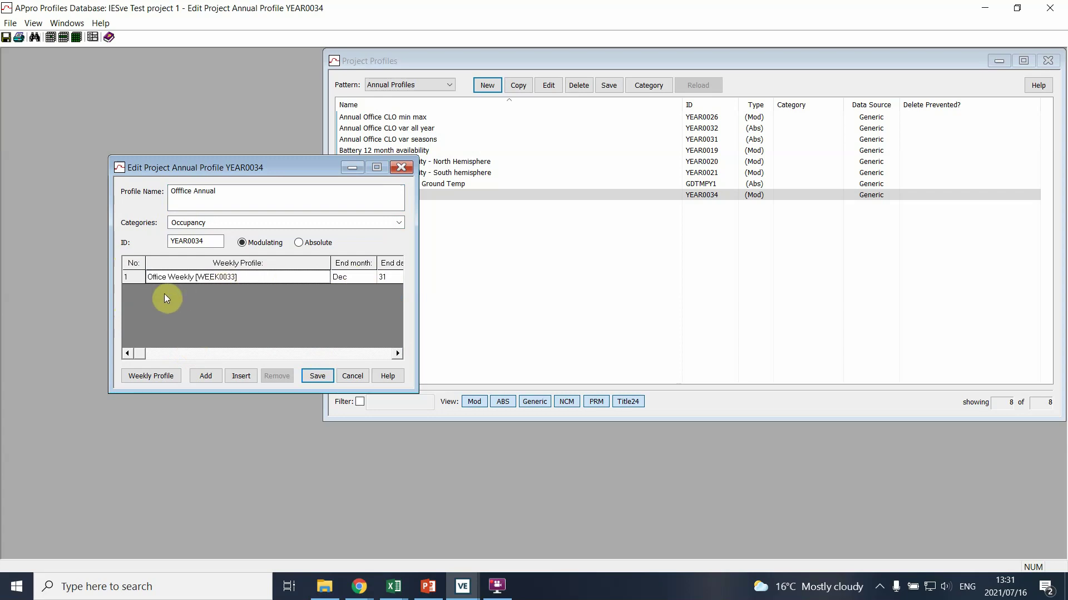
{"action": "left_click", "coordinate": [130, 276]}
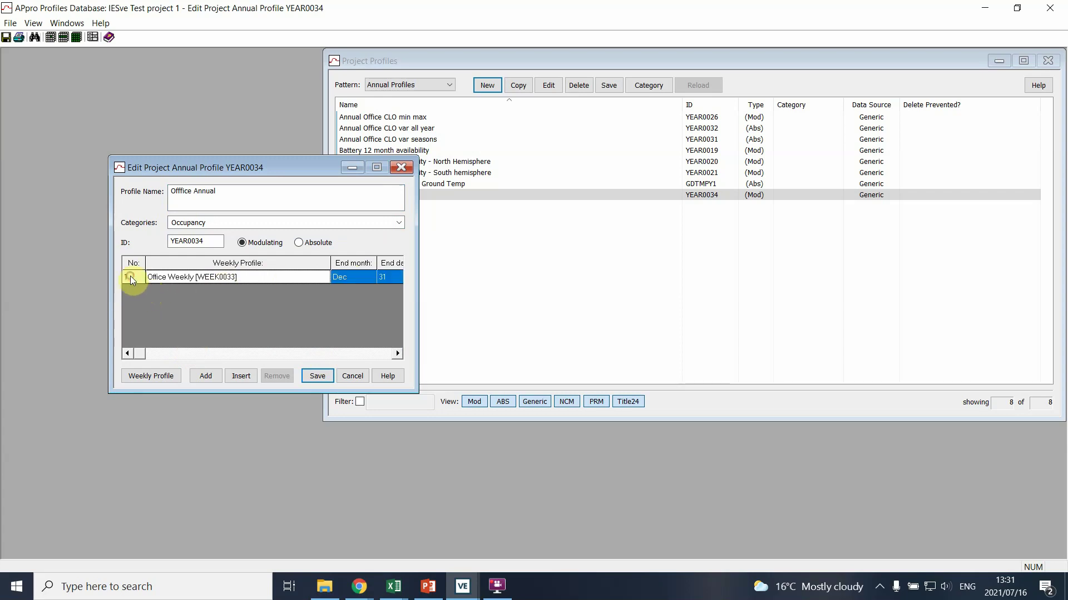
{"action": "left_click", "coordinate": [235, 379]}
{"action": "left_click", "coordinate": [362, 276]}
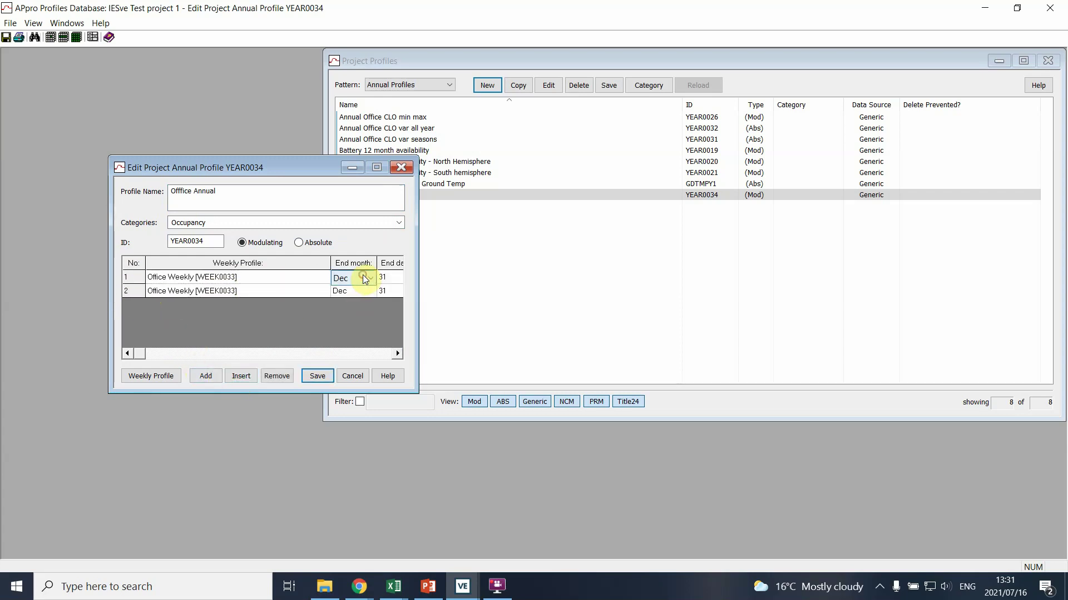
{"action": "left_click", "coordinate": [364, 277]}
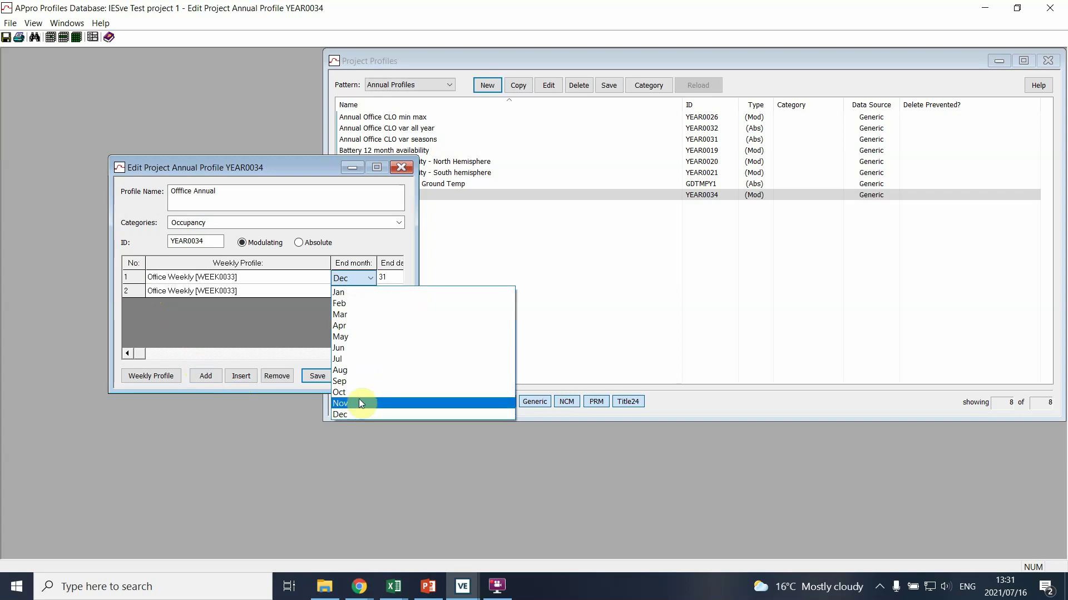
{"action": "left_click", "coordinate": [357, 414]}
{"action": "left_click", "coordinate": [383, 277]}
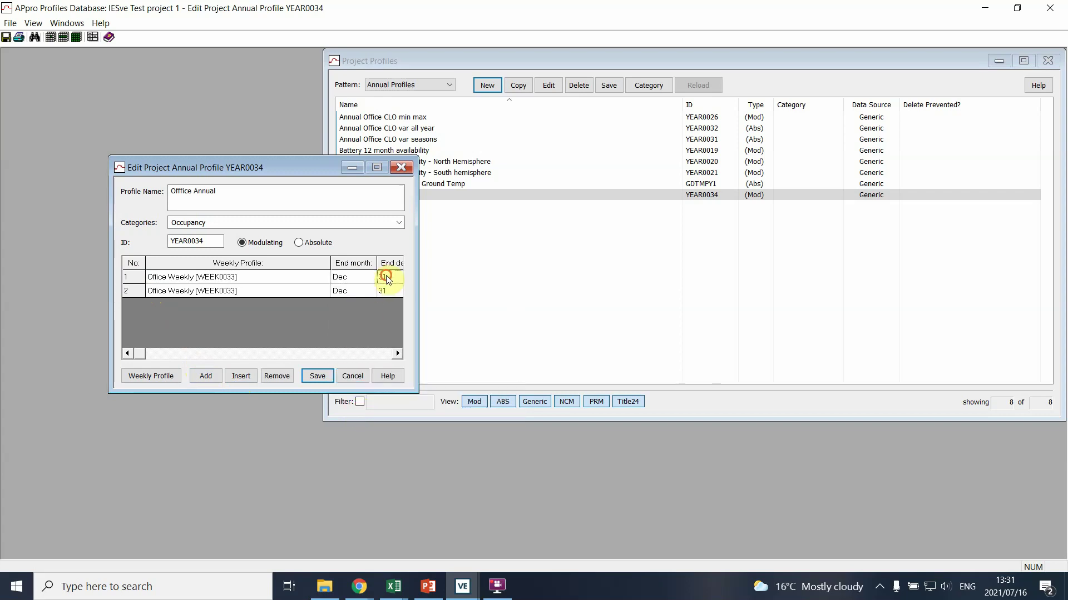
{"action": "left_click", "coordinate": [214, 278]}
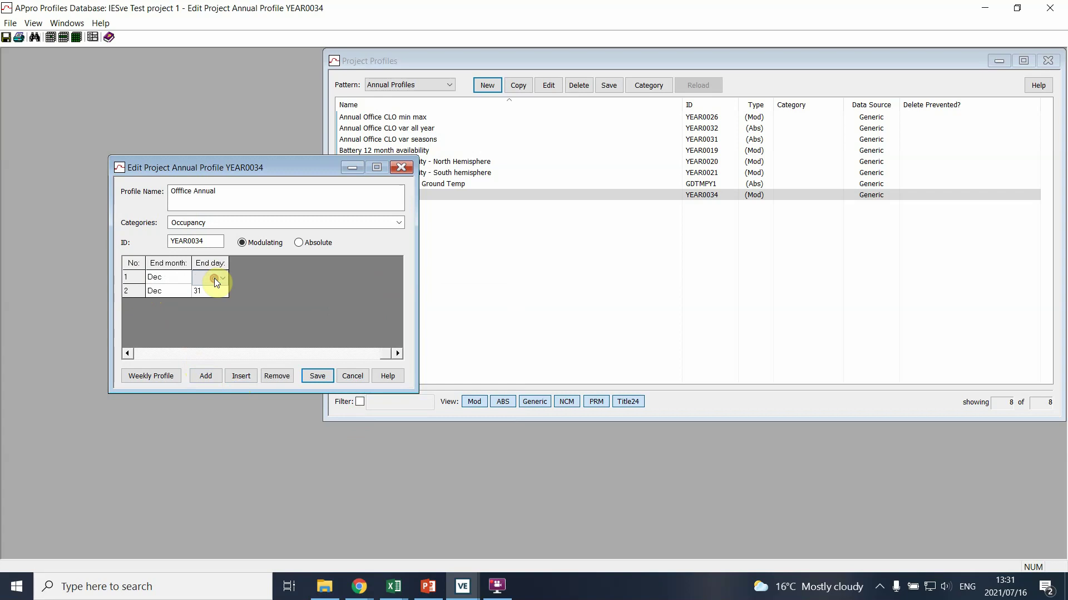
{"action": "left_click", "coordinate": [224, 278]}
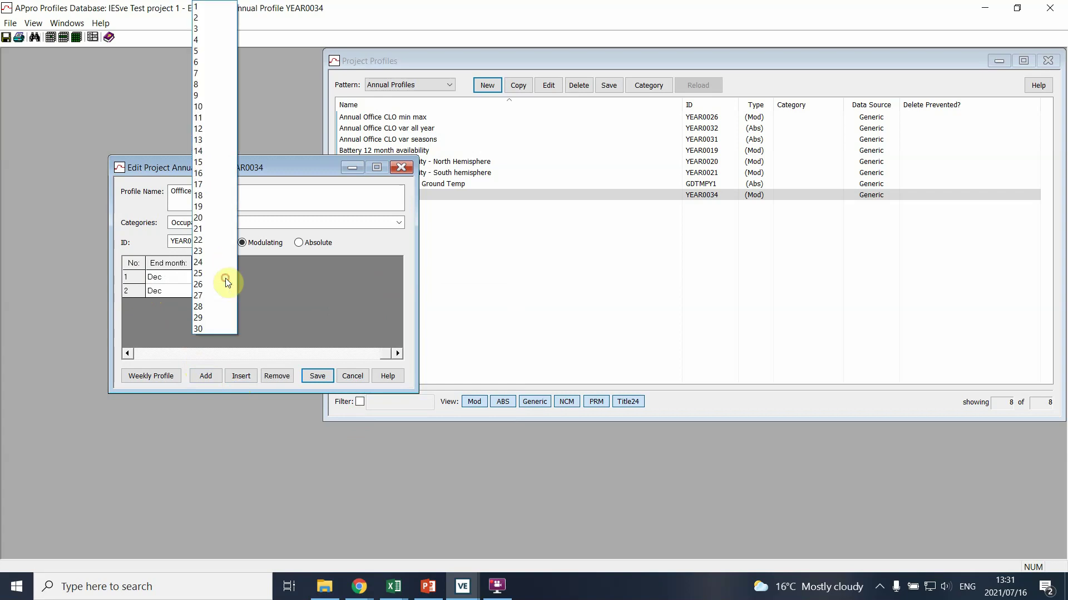
{"action": "left_click", "coordinate": [207, 184]}
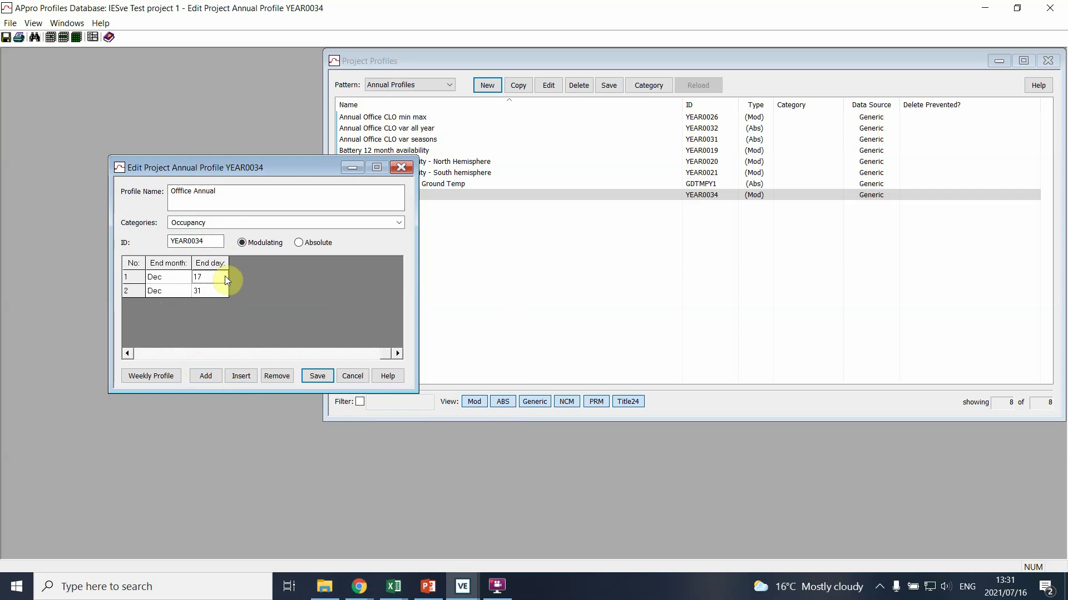
{"action": "left_click", "coordinate": [225, 276]}
{"action": "left_click", "coordinate": [203, 174]}
{"action": "left_click", "coordinate": [239, 340]}
{"action": "left_click", "coordinate": [384, 354]}
{"action": "left_click", "coordinate": [67, 351]}
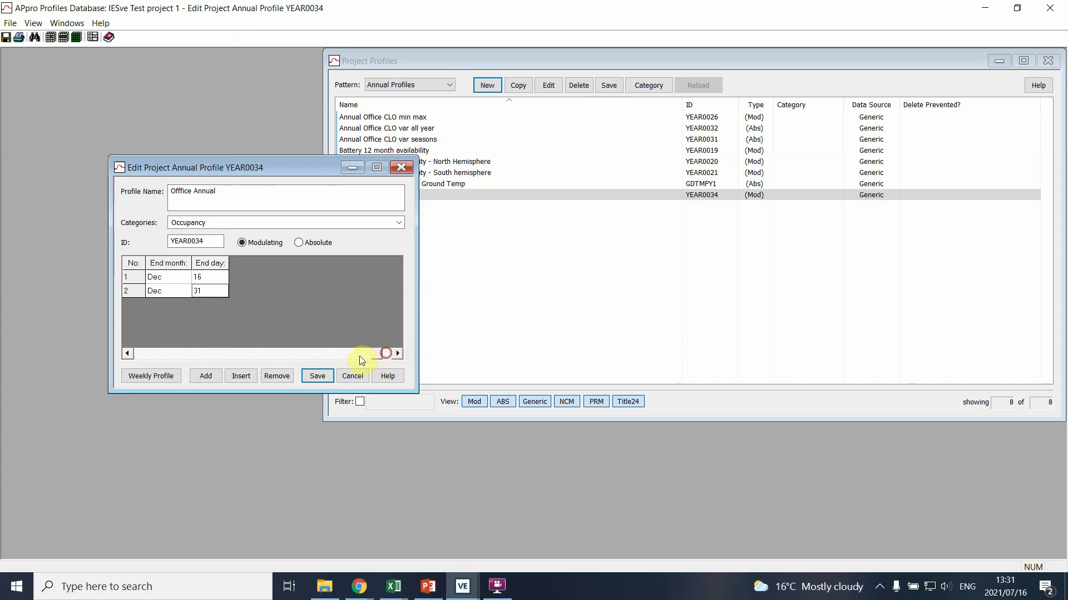
{"action": "left_click", "coordinate": [162, 354]}
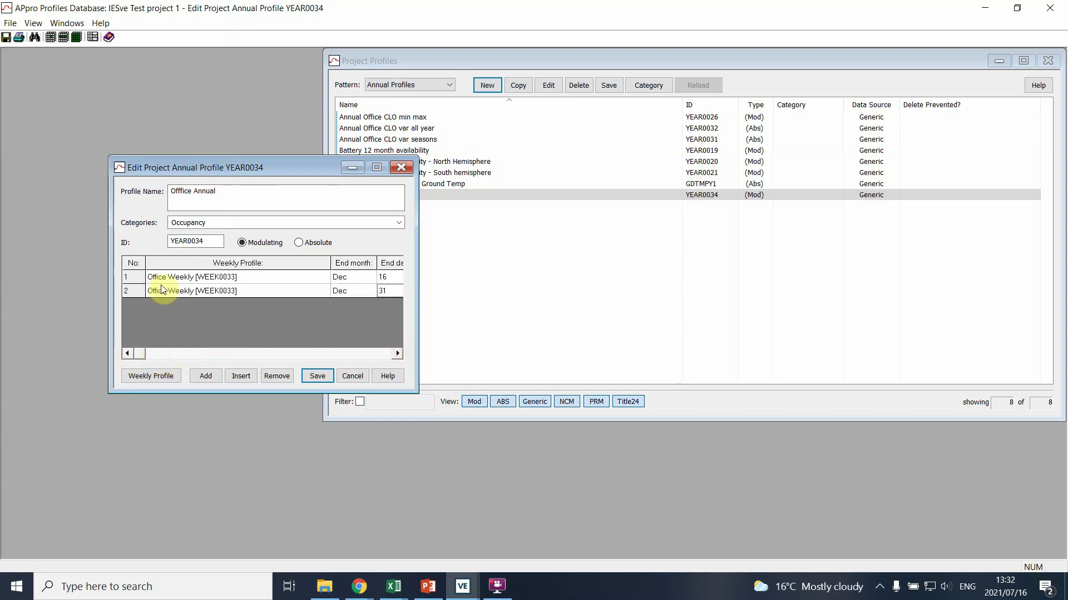
{"action": "left_click", "coordinate": [135, 294]}
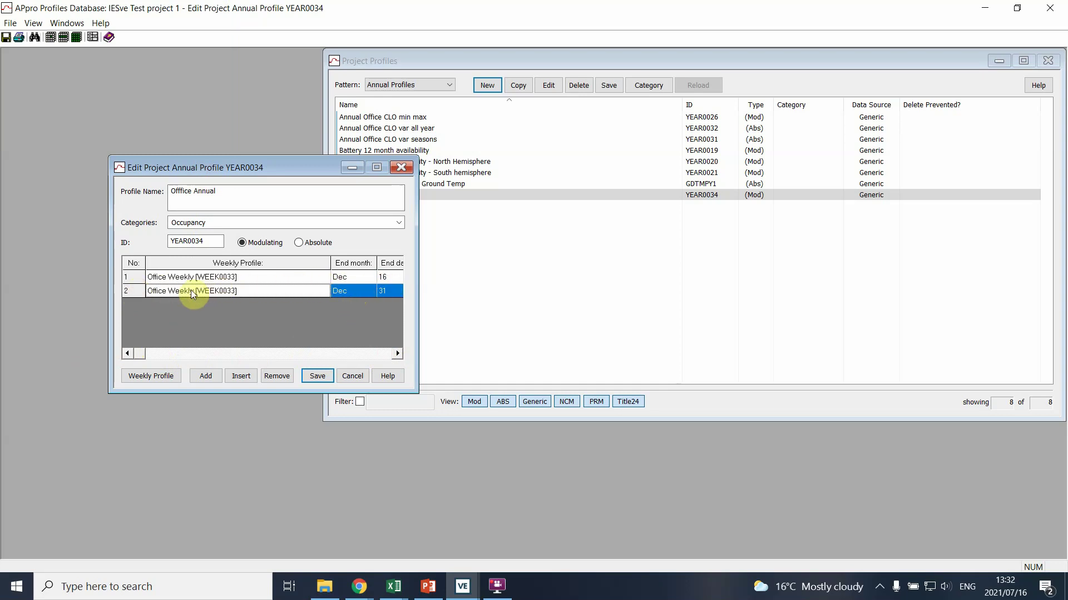
{"action": "left_click", "coordinate": [131, 278]}
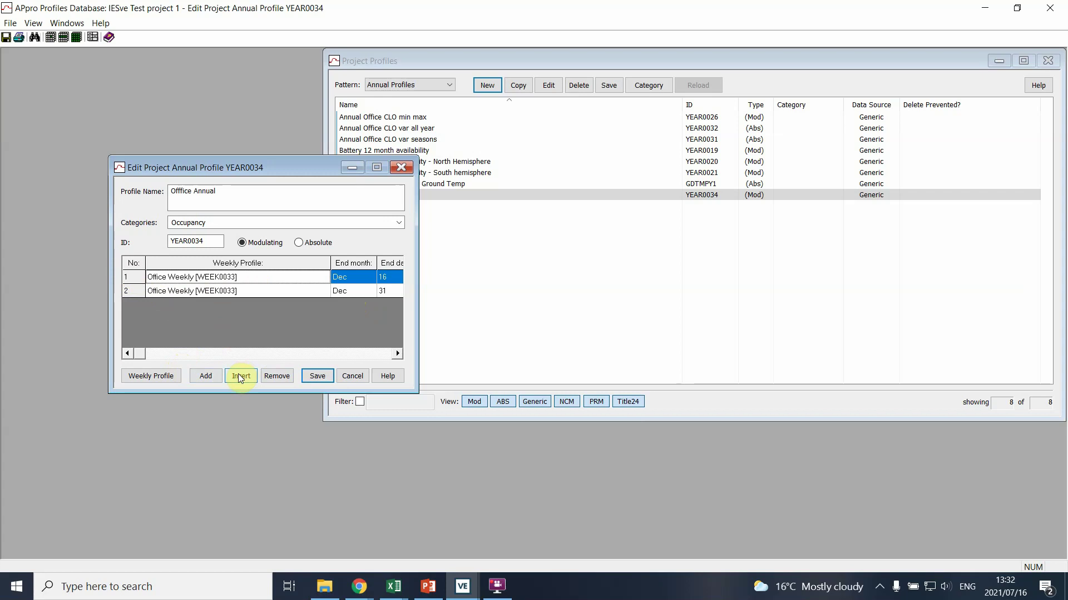
{"action": "left_click", "coordinate": [278, 376]}
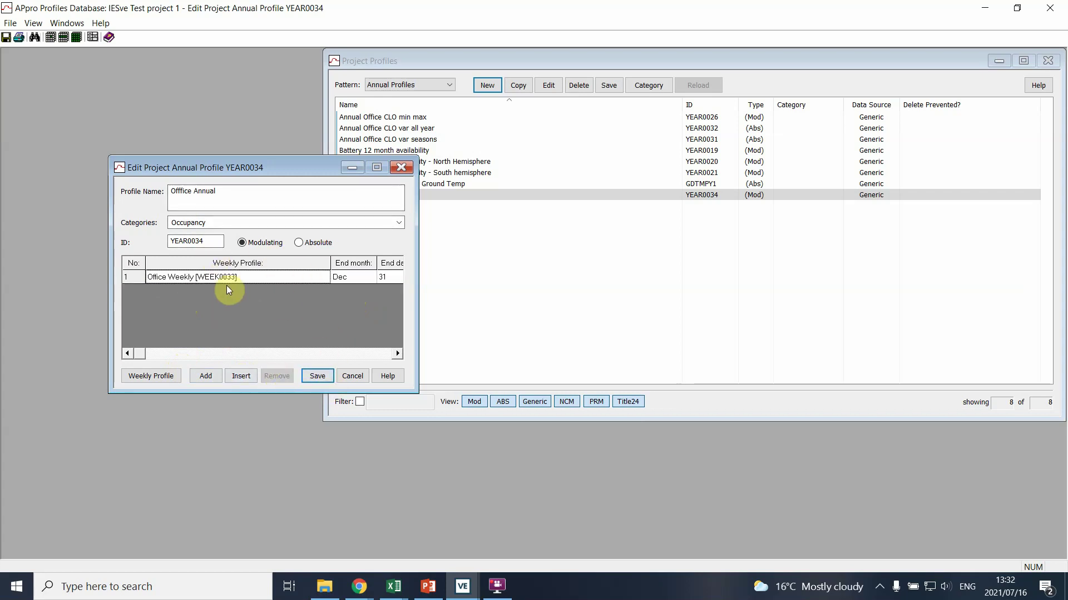
Step: Save the Offfice Annual profile, then save the project profiles database
{"action": "left_click", "coordinate": [318, 376]}
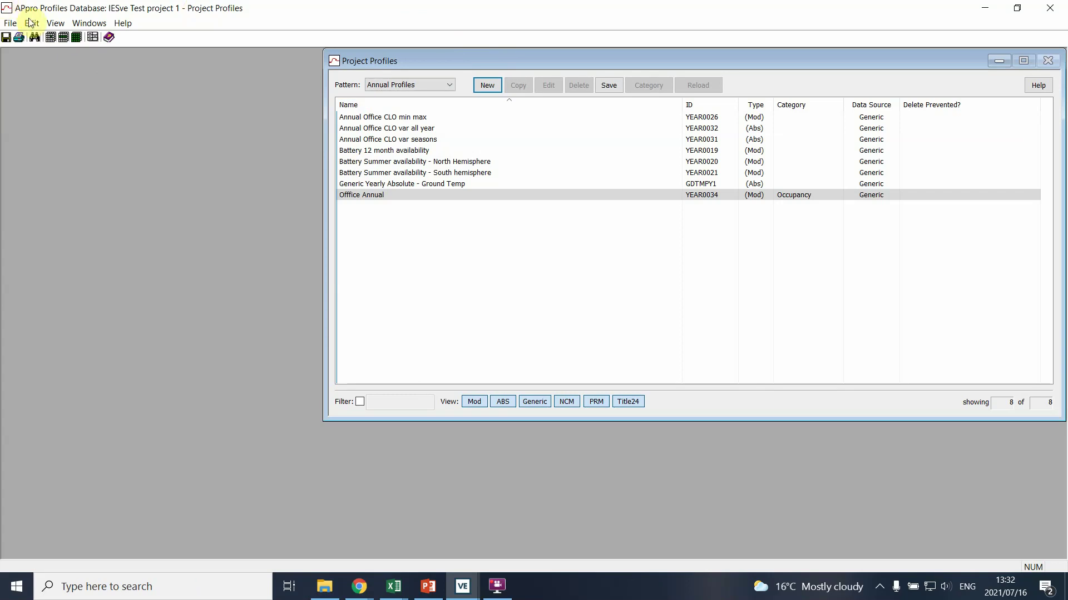
{"action": "left_click", "coordinate": [5, 37]}
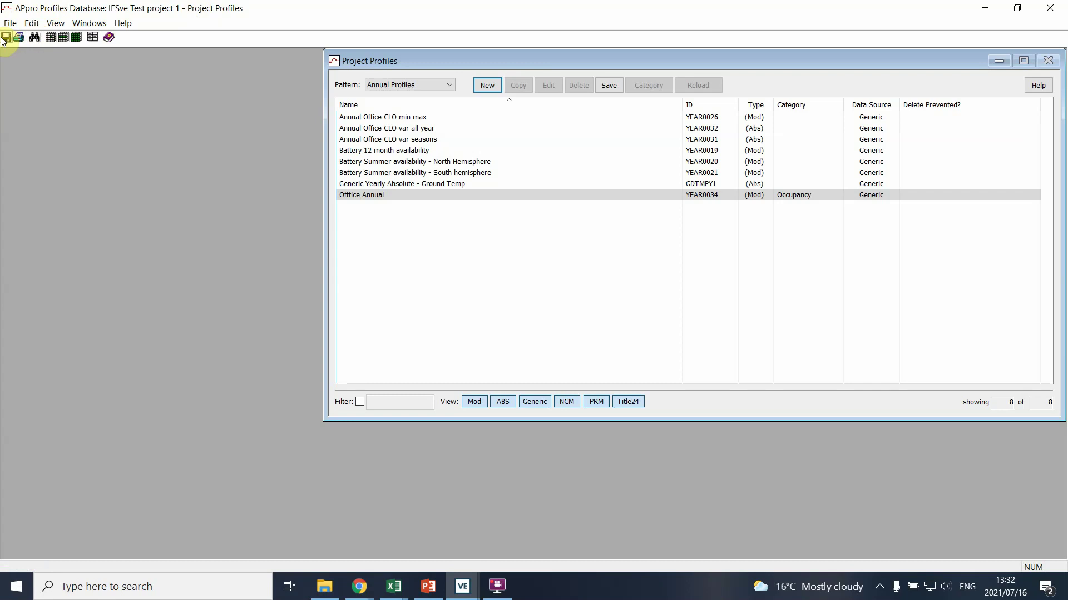
Step: Close APpro to return to Office 1's Thermal Conditions comfort templates
{"action": "left_click", "coordinate": [1059, 6]}
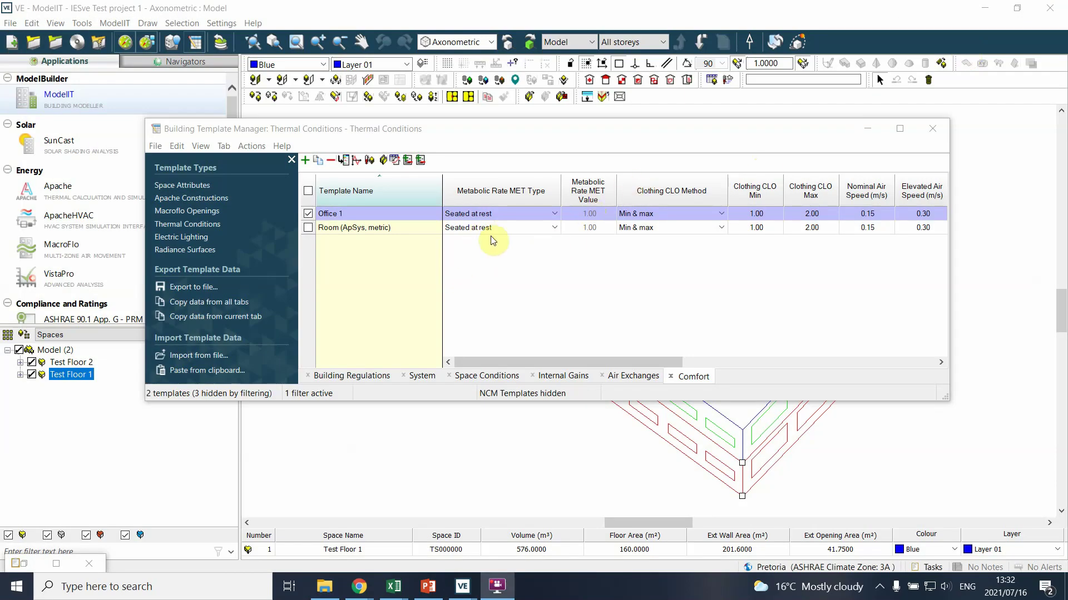